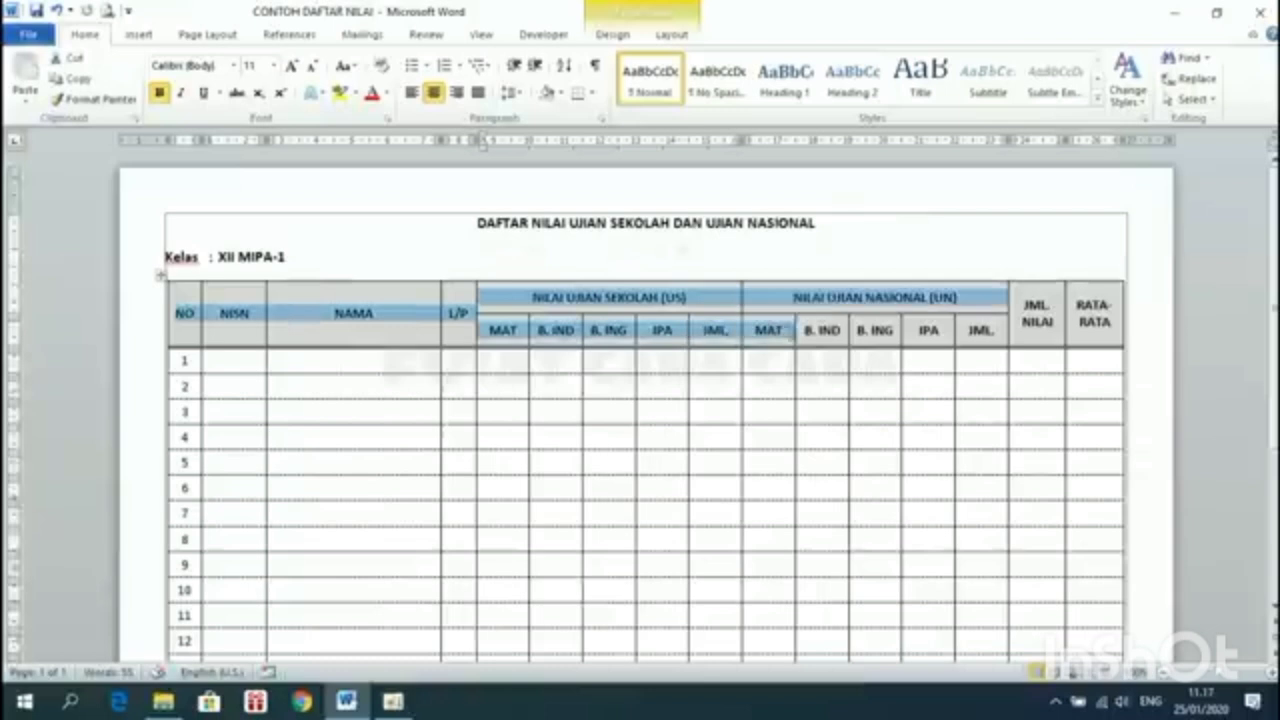
# Deselect the header row of the finished CONTOH DAFTAR NILAI grade table
pyautogui.click(407, 355)
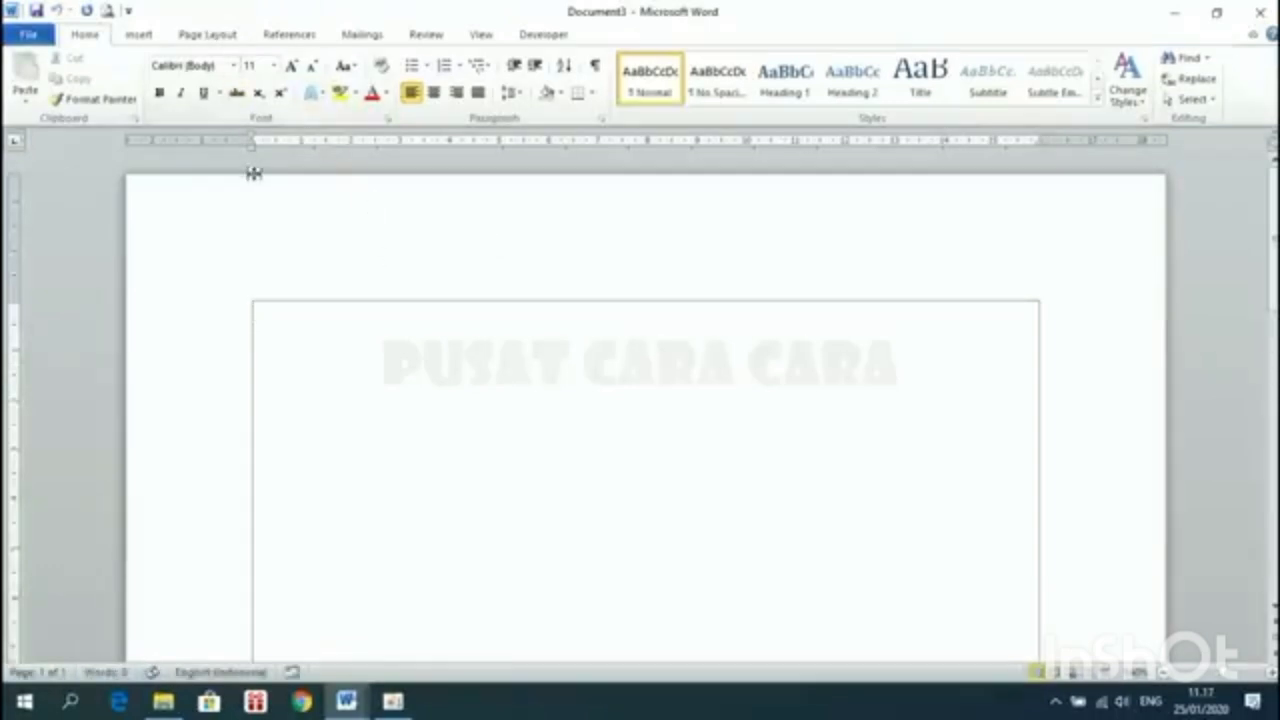
# Set the page to A4 paper, landscape orientation, with narrow margins
pyautogui.click(197, 36)
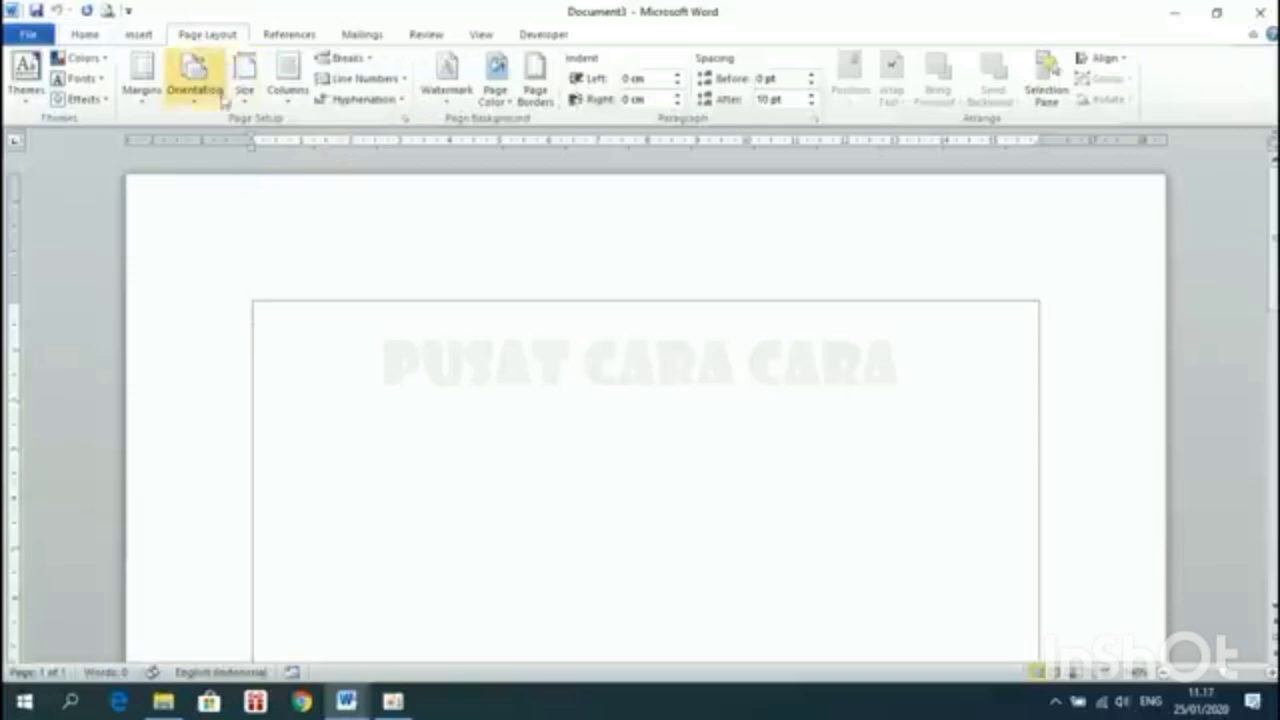
pyautogui.click(244, 78)
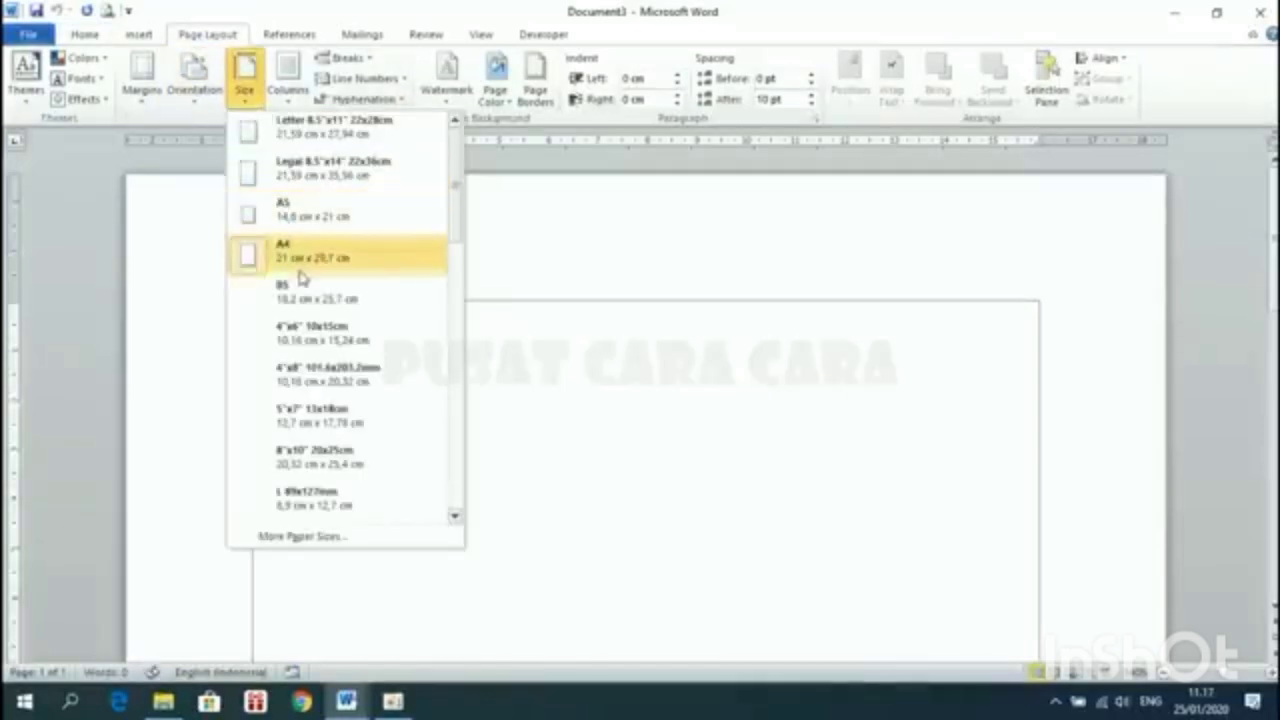
pyautogui.click(301, 268)
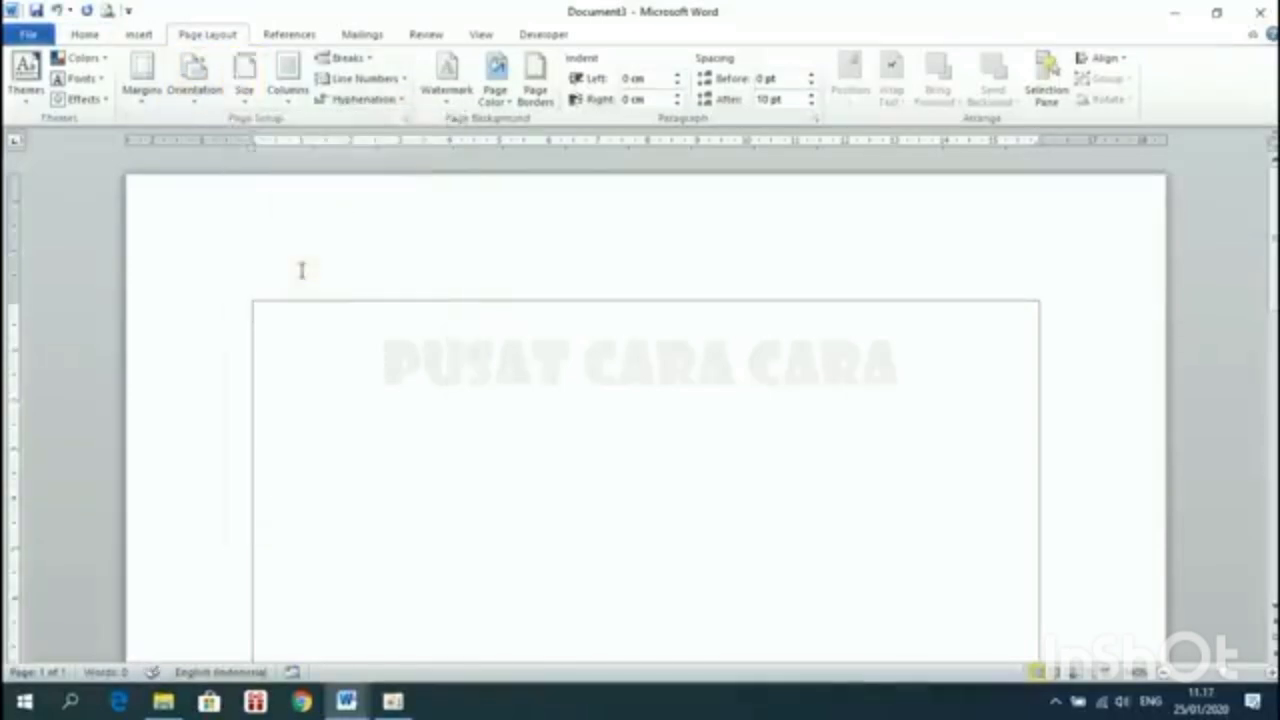
pyautogui.click(197, 89)
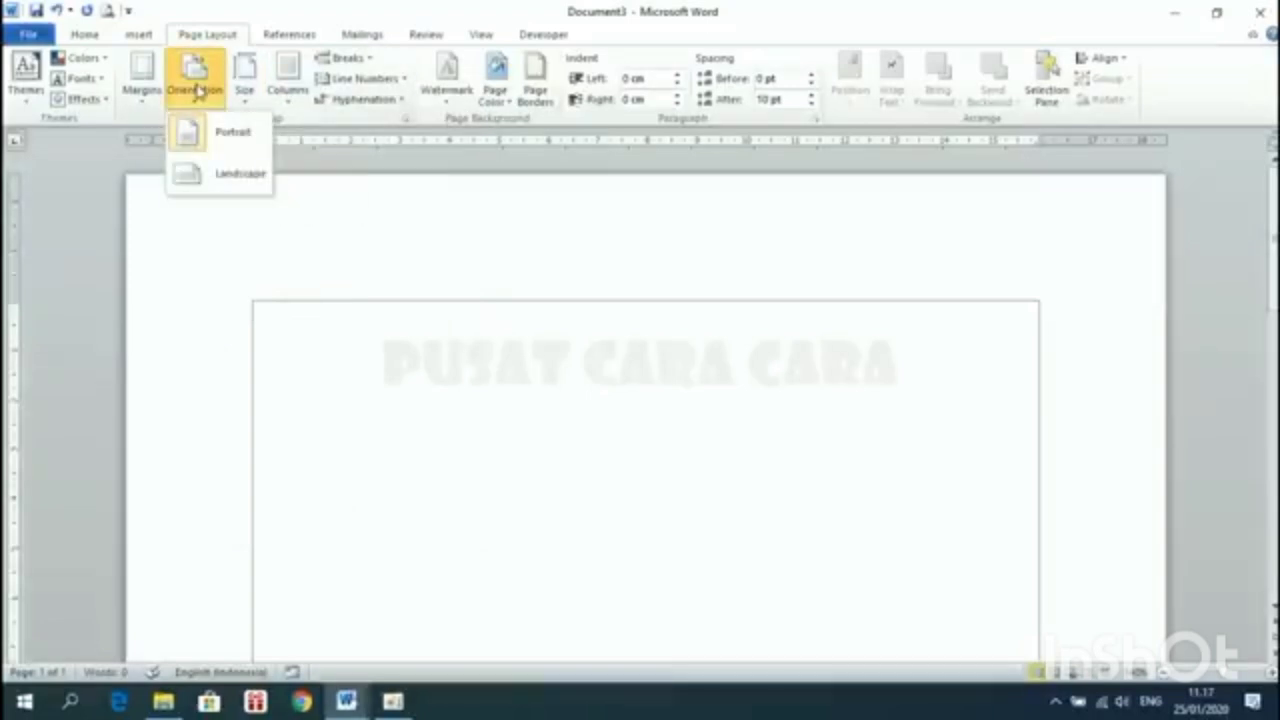
pyautogui.click(228, 172)
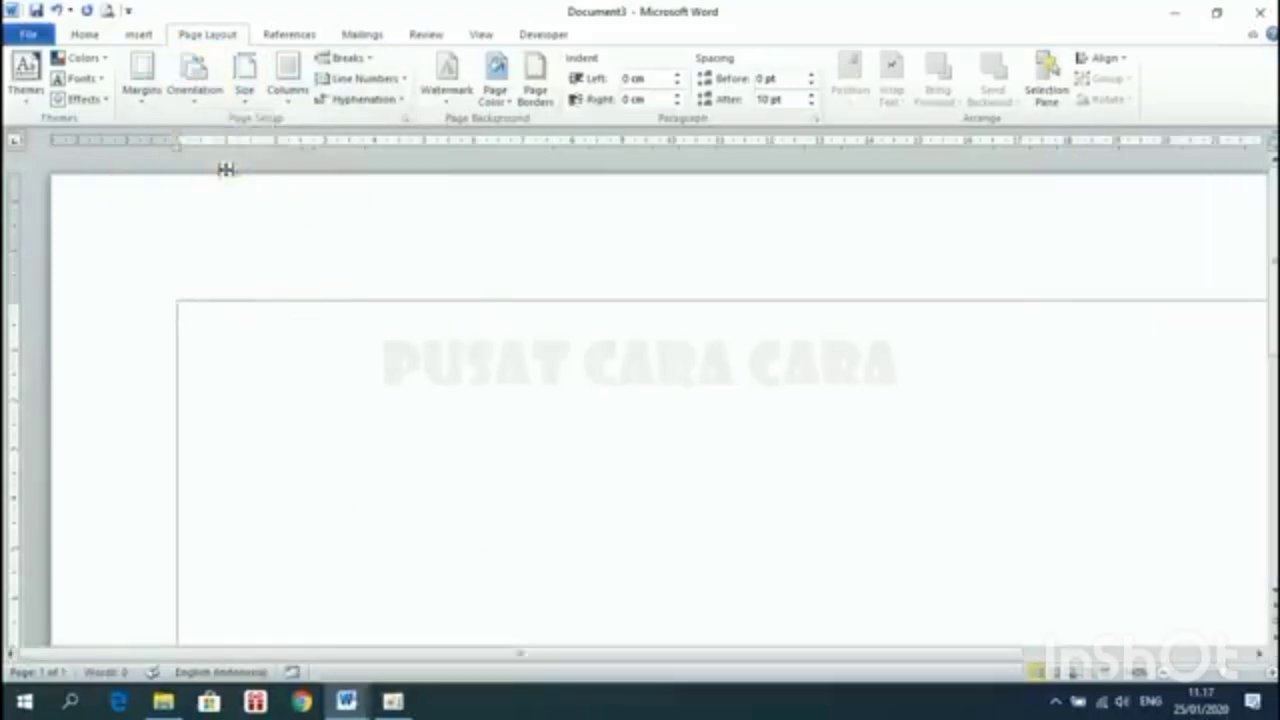
pyautogui.click(143, 90)
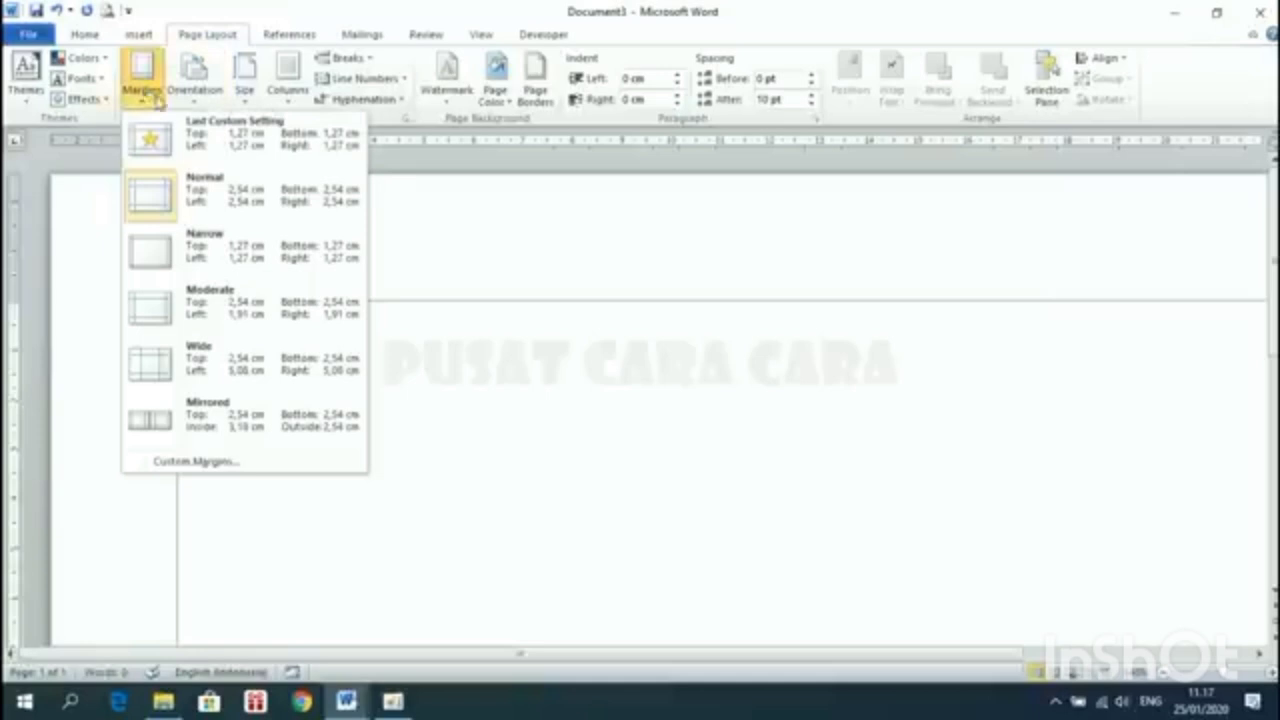
pyautogui.click(222, 245)
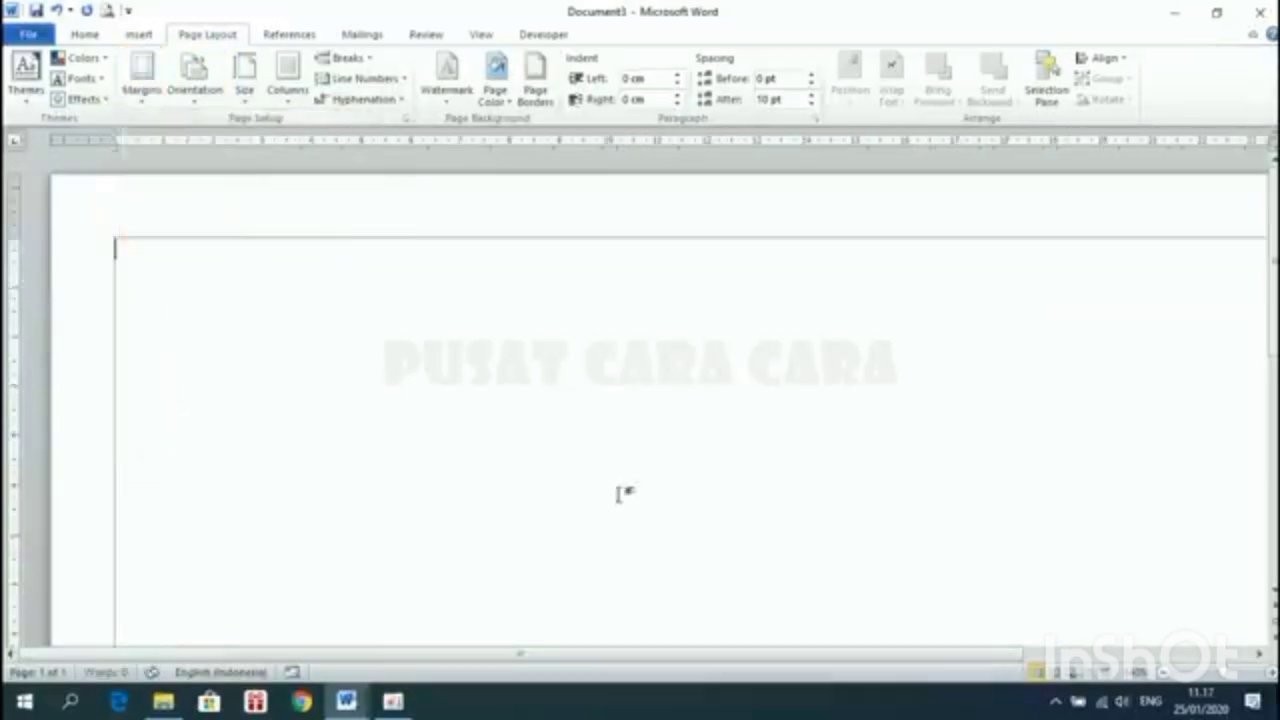
pyautogui.scroll(-4, 372, 349)
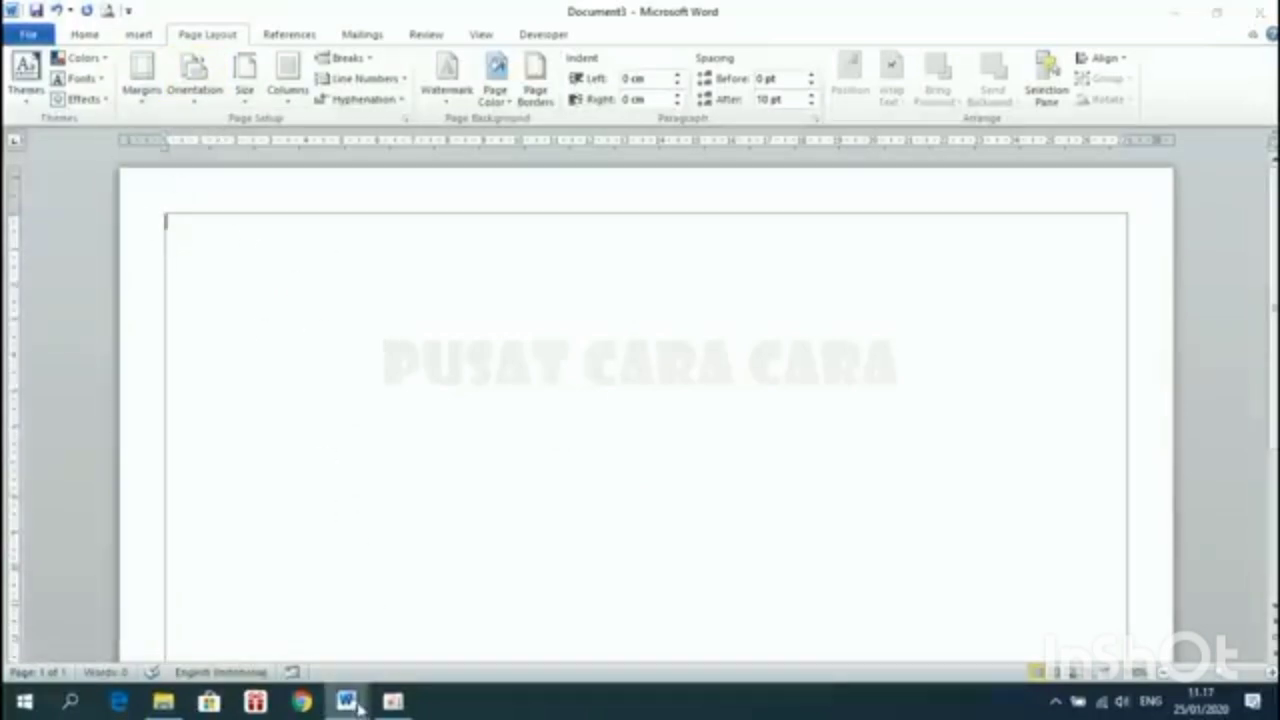
# Glance at the CONTOH DAFTAR NILAI sample, then return to Document3
pyautogui.moveTo(346, 701)
pyautogui.click(255, 610)
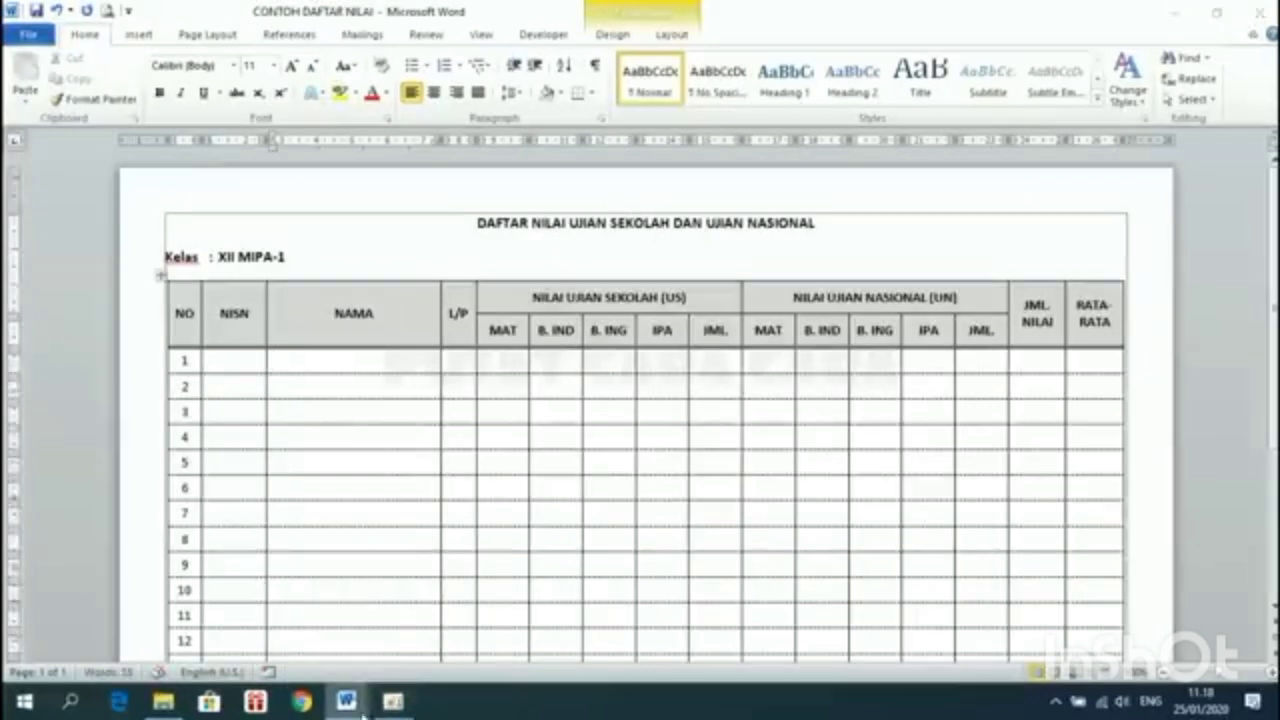
pyautogui.moveTo(350, 703)
pyautogui.click(443, 603)
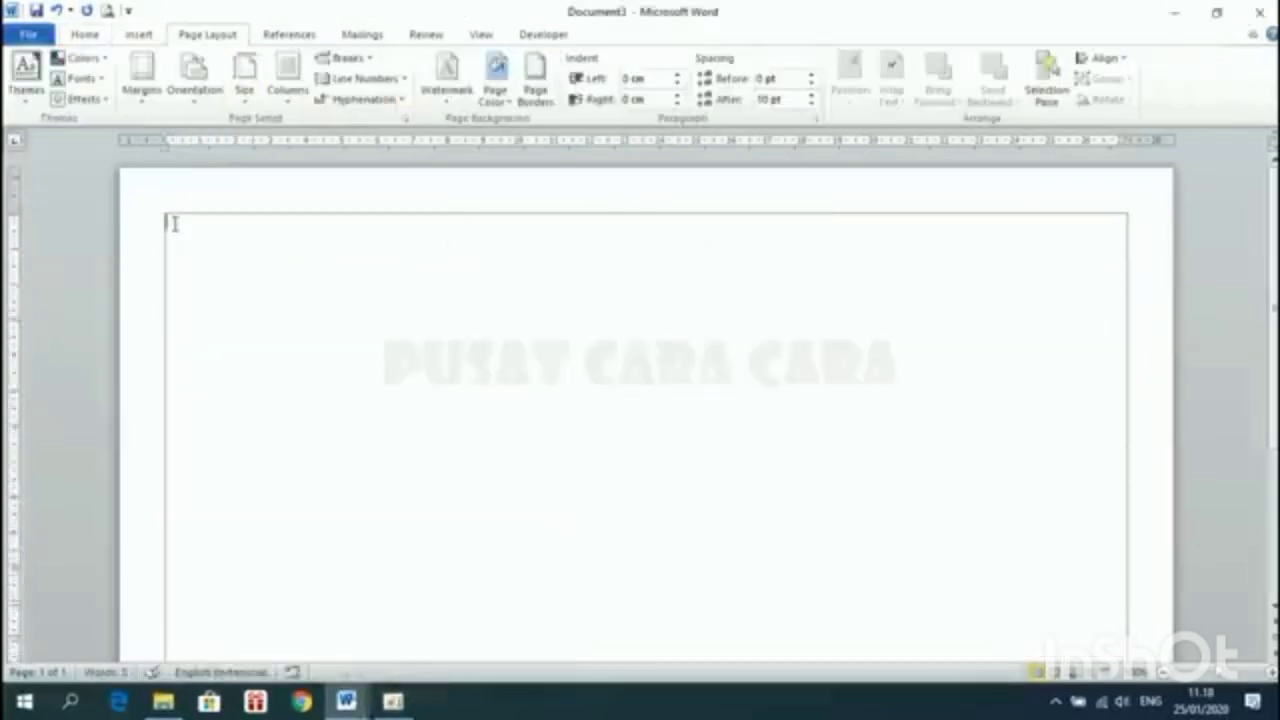
# Apply No Spacing and type the centred heading DAFTAR NILAI UJIAN SEKOLAH DAN UJIAN NASIONAL
pyautogui.click(86, 35)
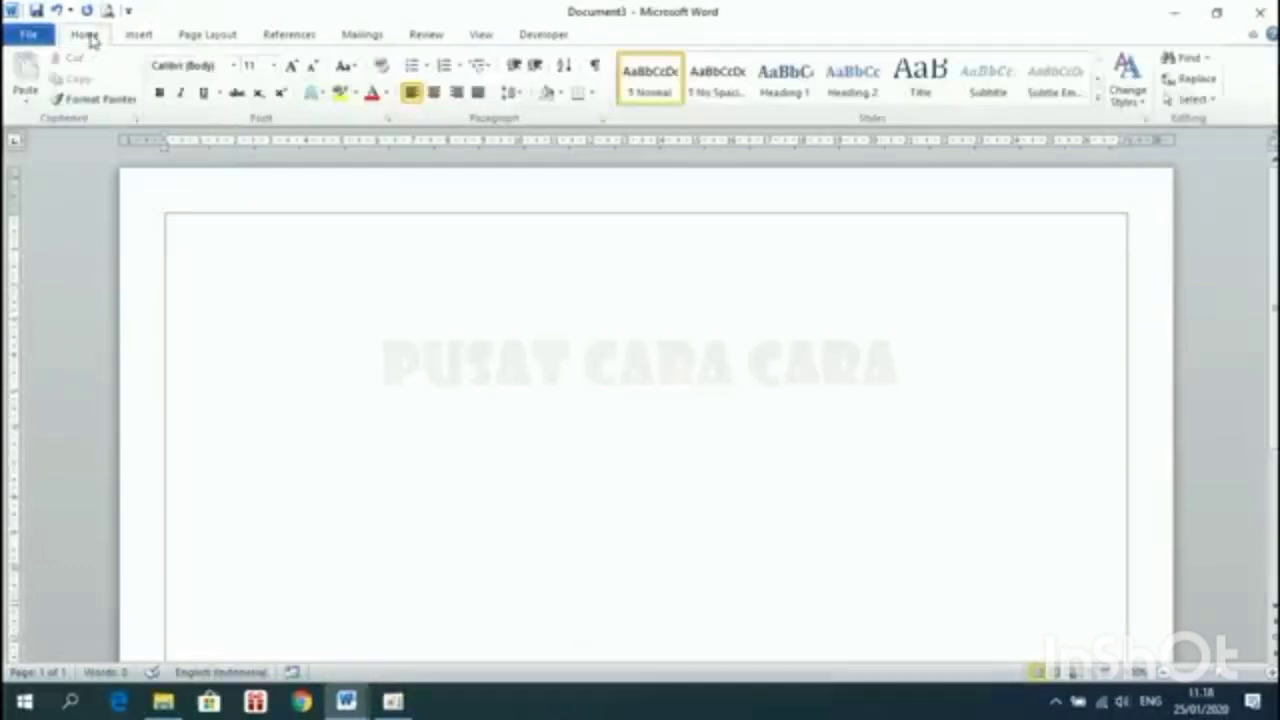
pyautogui.click(717, 78)
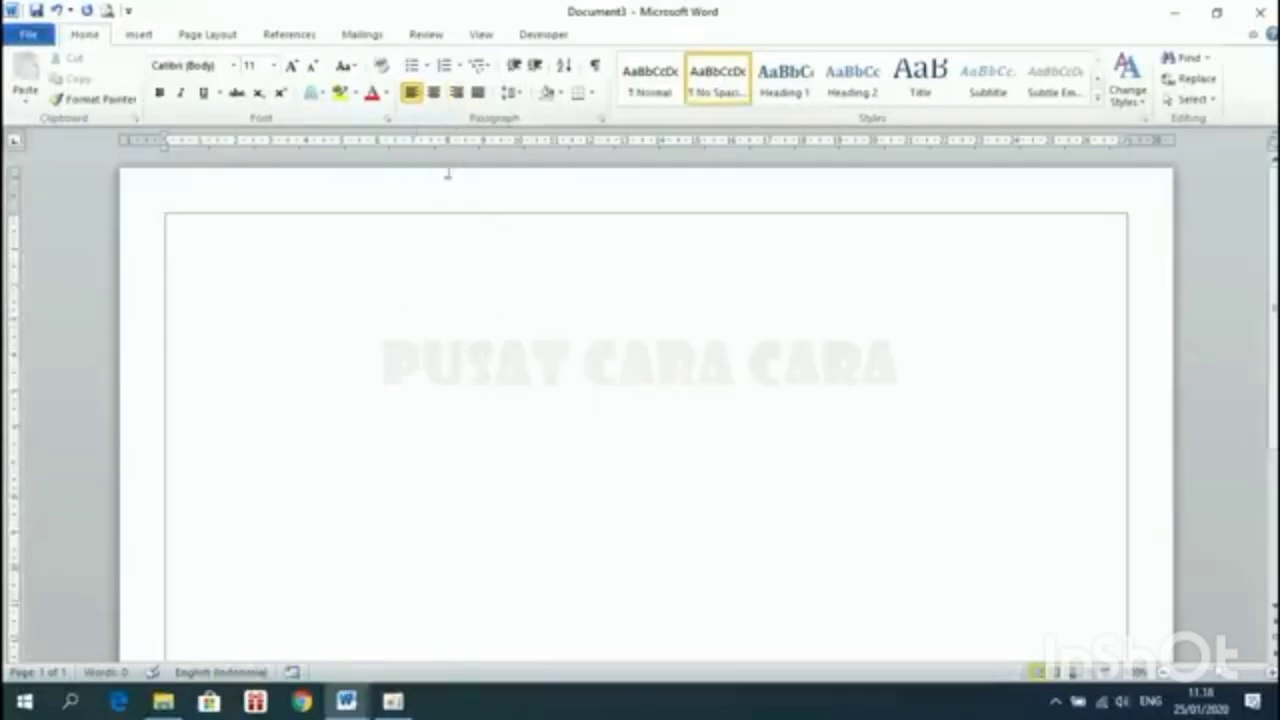
pyautogui.click(434, 93)
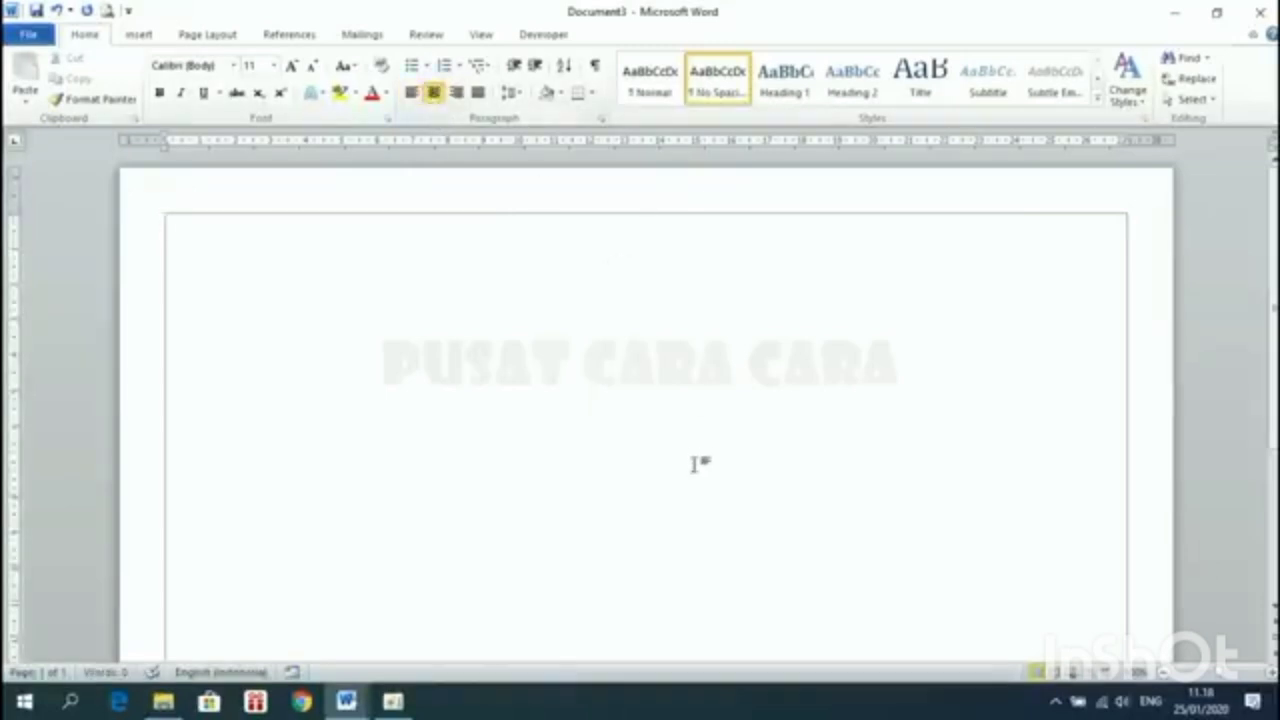
pyautogui.write('DA')
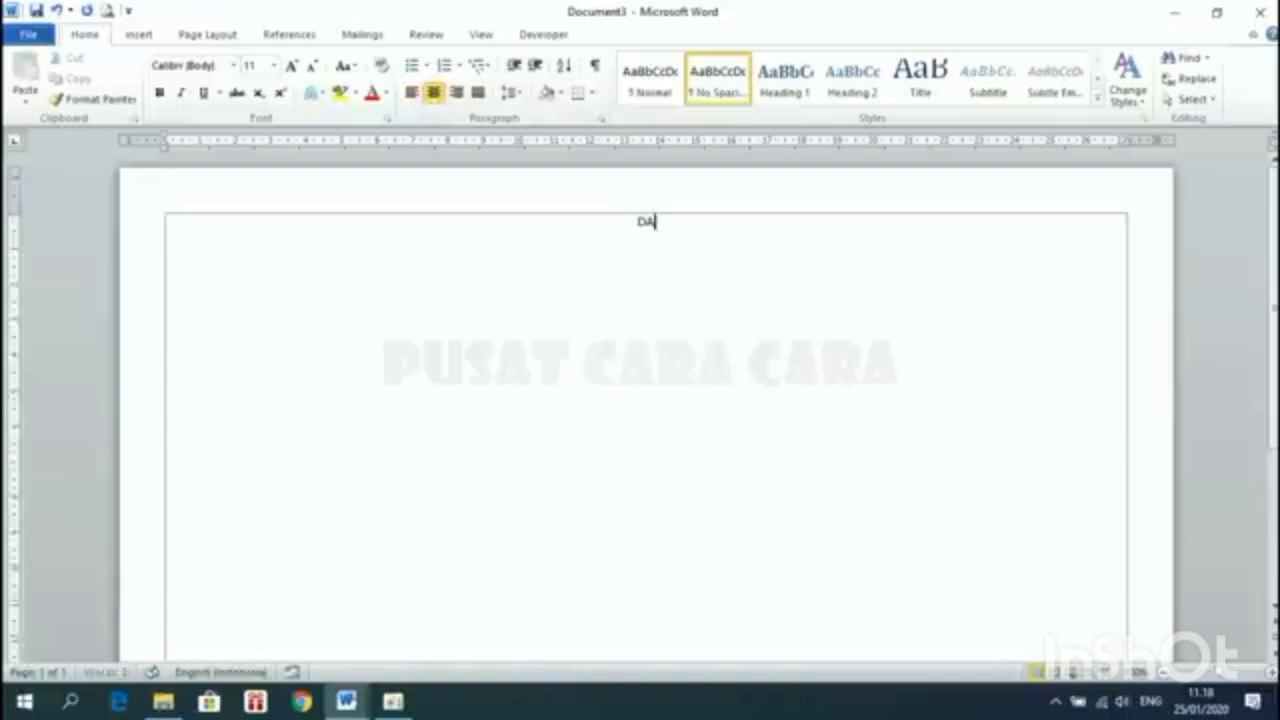
pyautogui.write('FTAR NILAI')
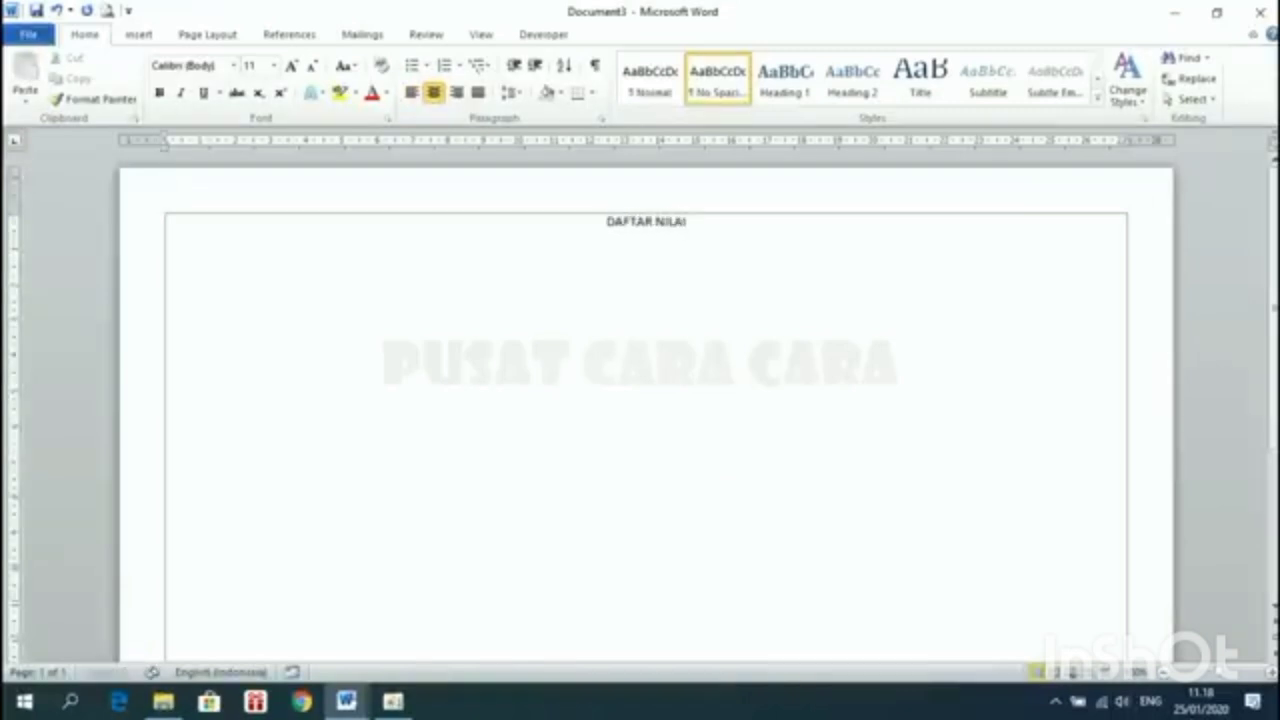
pyautogui.write(' UJIAN SEKOLAH DAN U')
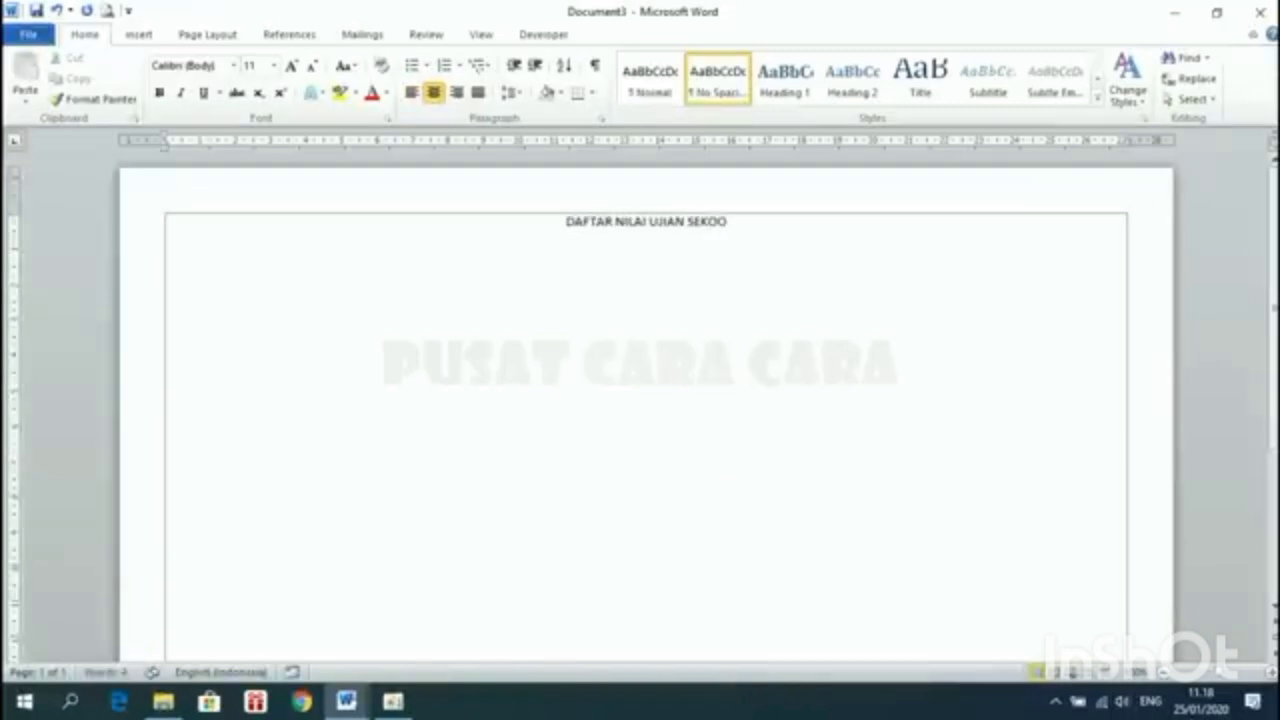
pyautogui.write('JIAN NASIONAL')
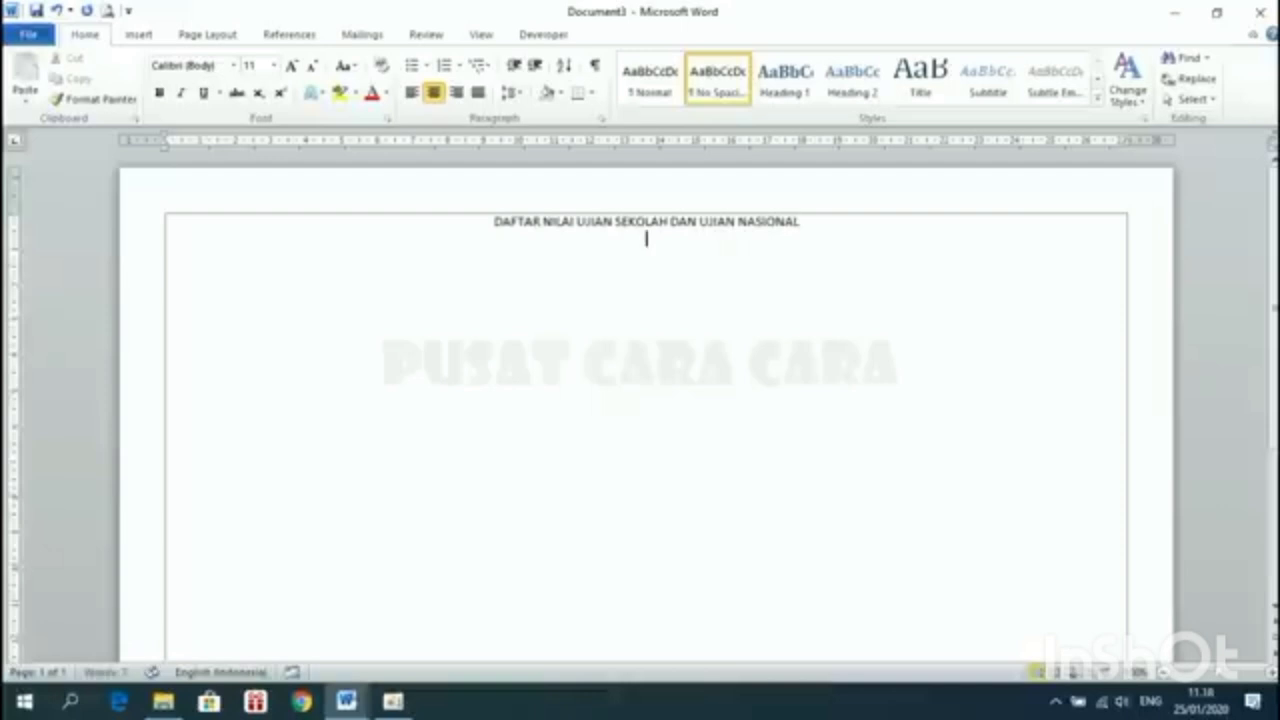
pyautogui.press('Return')
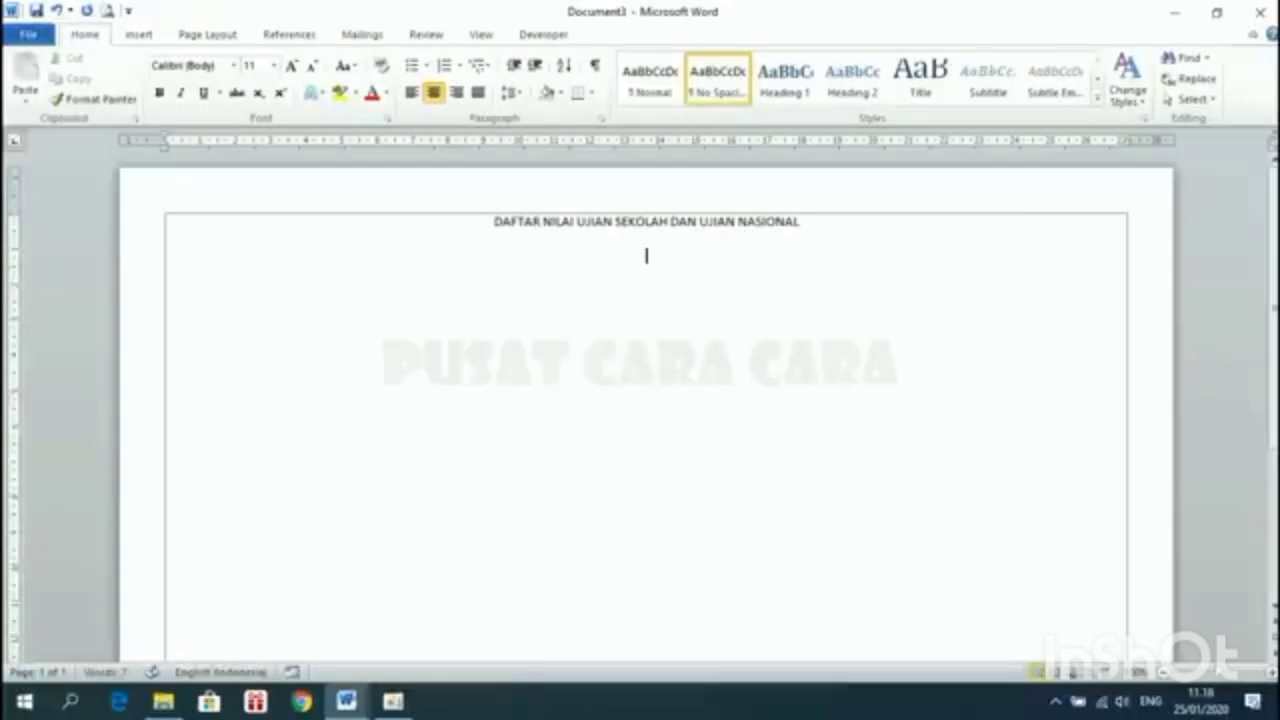
# Add a left-aligned 'Kelas : XII MIPA-1' line followed by two blank lines
pyautogui.click(410, 96)
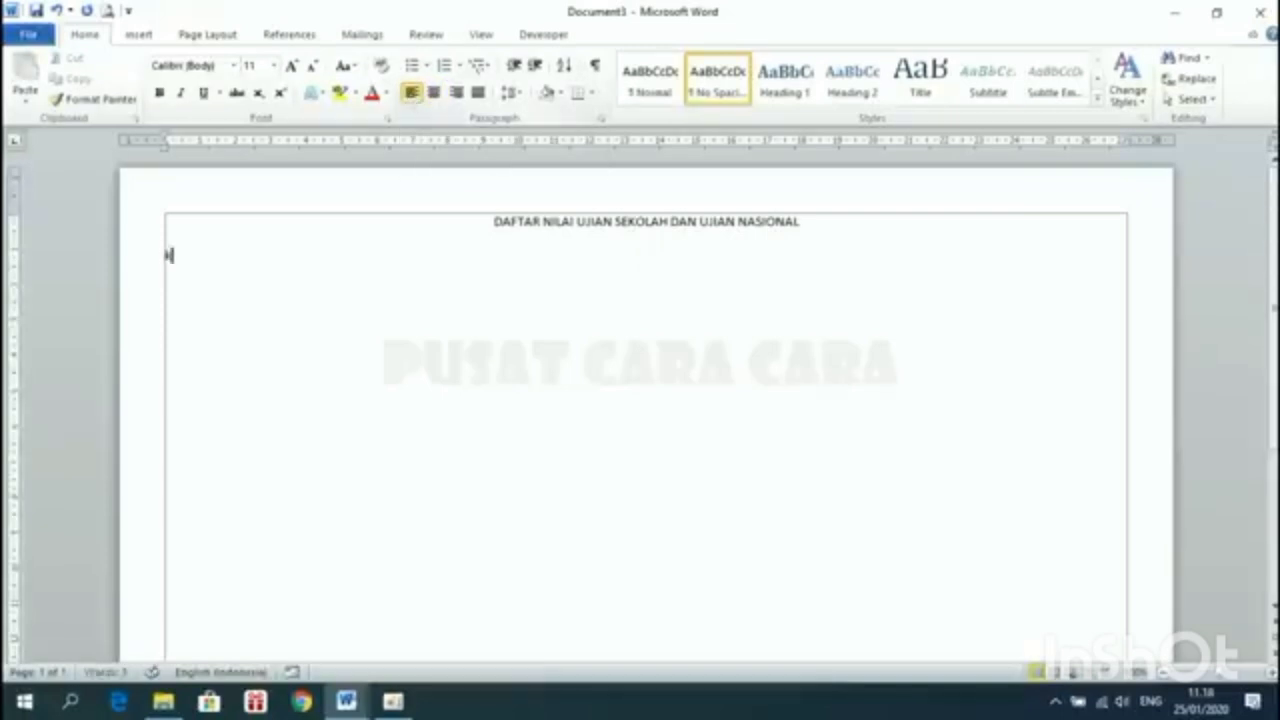
pyautogui.write('Kelas : XII')
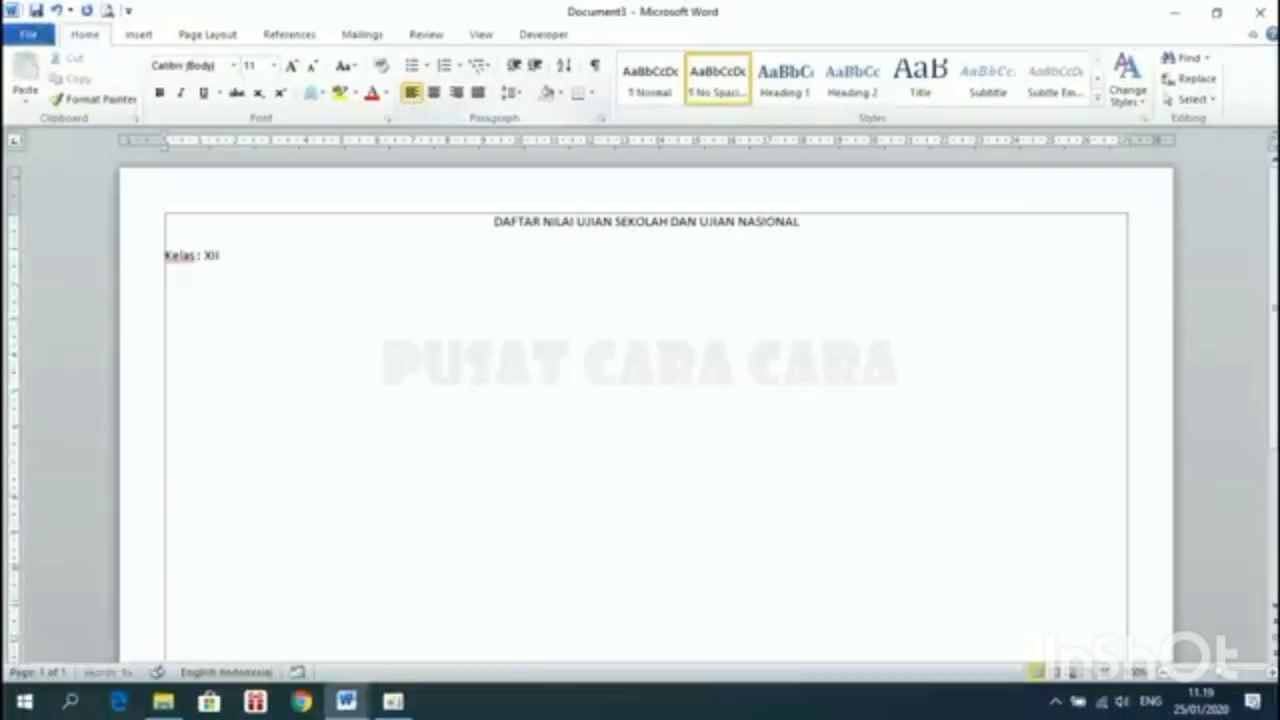
pyautogui.write(' MIPA-1')
pyautogui.press('Return')
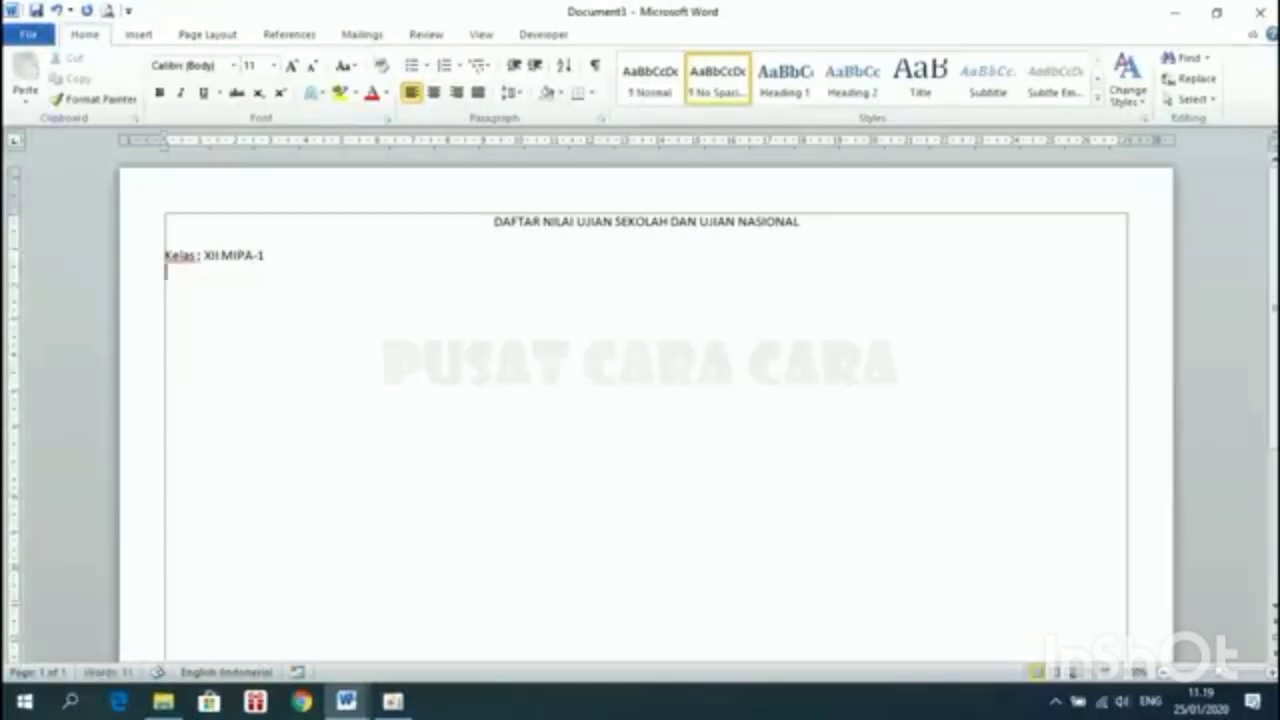
pyautogui.press('Return')
# Switch to the CONTOH DAFTAR NILAI sample and inspect the cells of row 1
pyautogui.moveTo(346, 701)
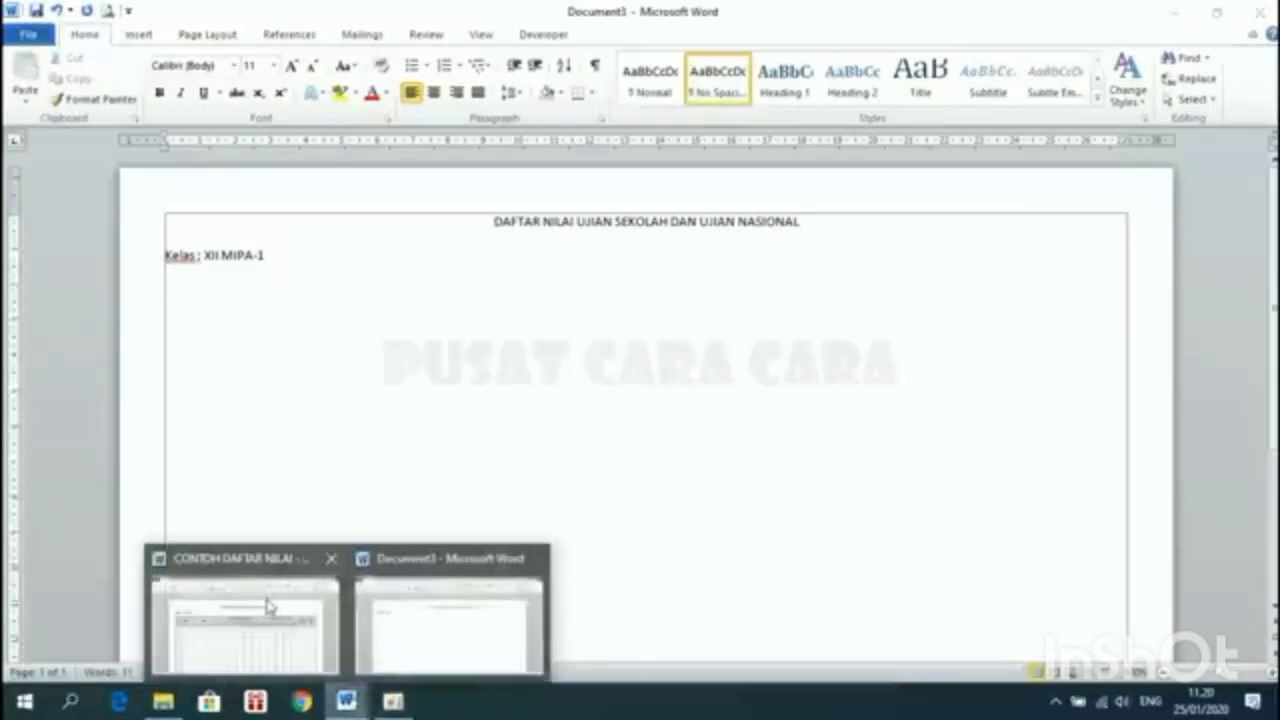
pyautogui.click(244, 625)
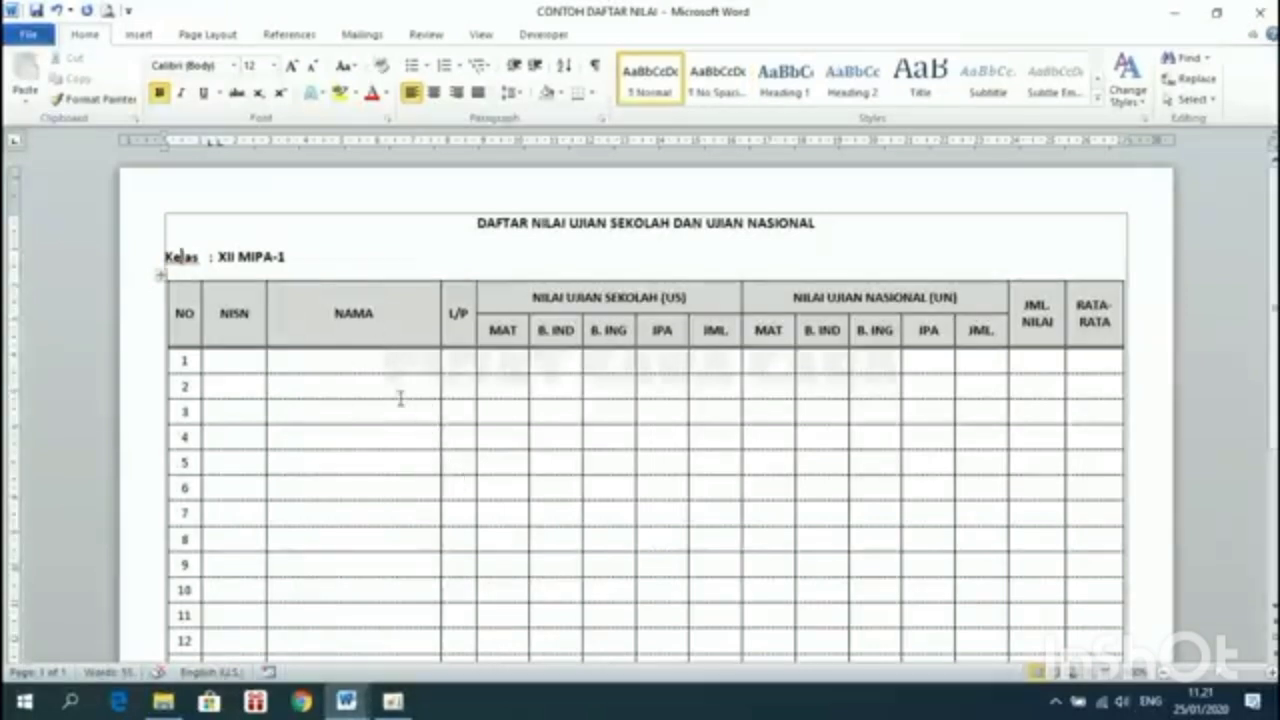
pyautogui.scroll(-5, 400, 396)
pyautogui.scroll(5, 400, 394)
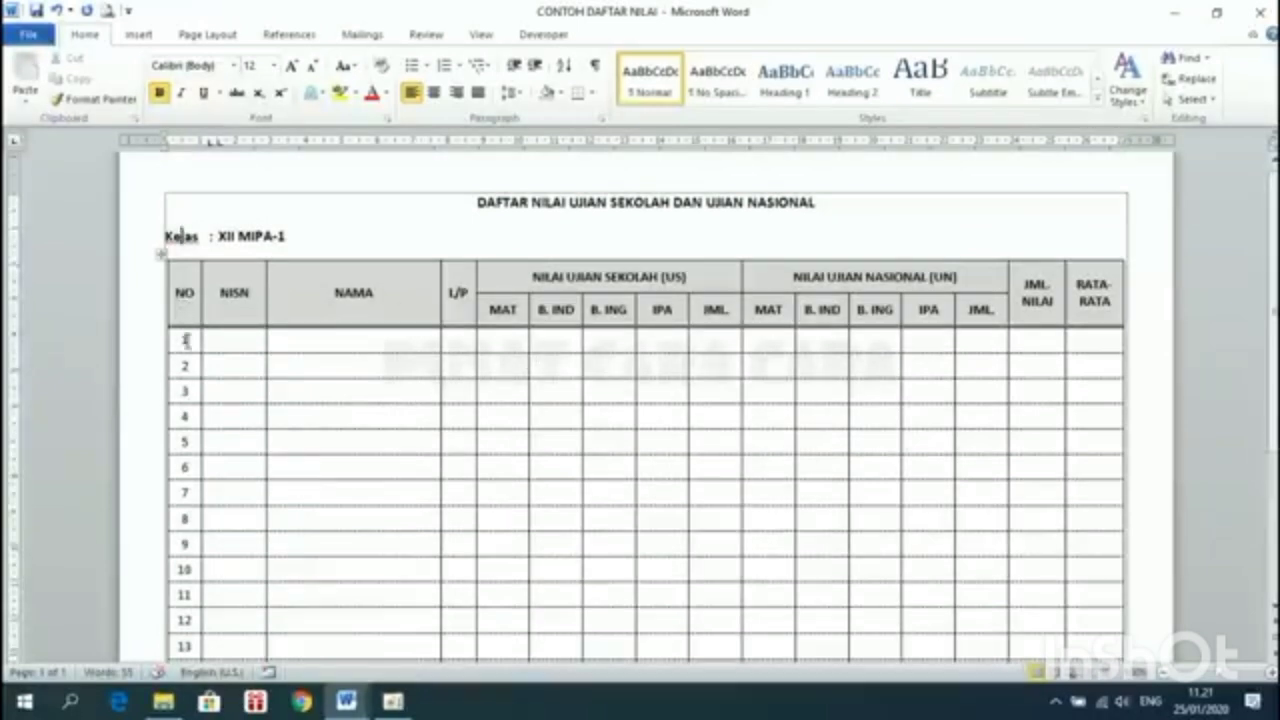
pyautogui.click(185, 340)
pyautogui.press('Tab')
pyautogui.press('Tab')
pyautogui.press('Tab')
pyautogui.press('Tab')
pyautogui.press('Tab')
pyautogui.press('Tab')
pyautogui.press('Tab')
pyautogui.press('Tab')
pyautogui.press('Tab')
pyautogui.press('Tab')
pyautogui.press('Tab')
pyautogui.press('Tab')
pyautogui.press('Tab')
pyautogui.press('Tab')
pyautogui.press('Tab')
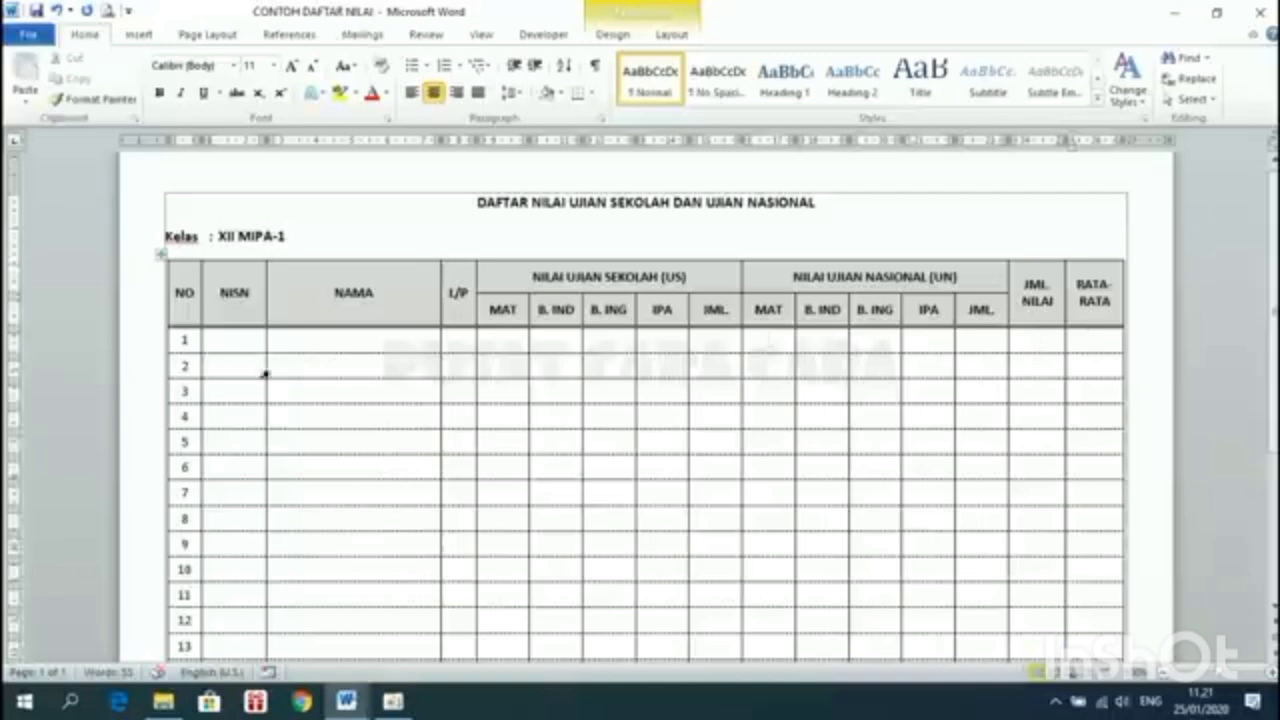
# Check the sample's B. IND header and RATA-RATA cell, then return to Document3
pyautogui.scroll(-4, 311, 503)
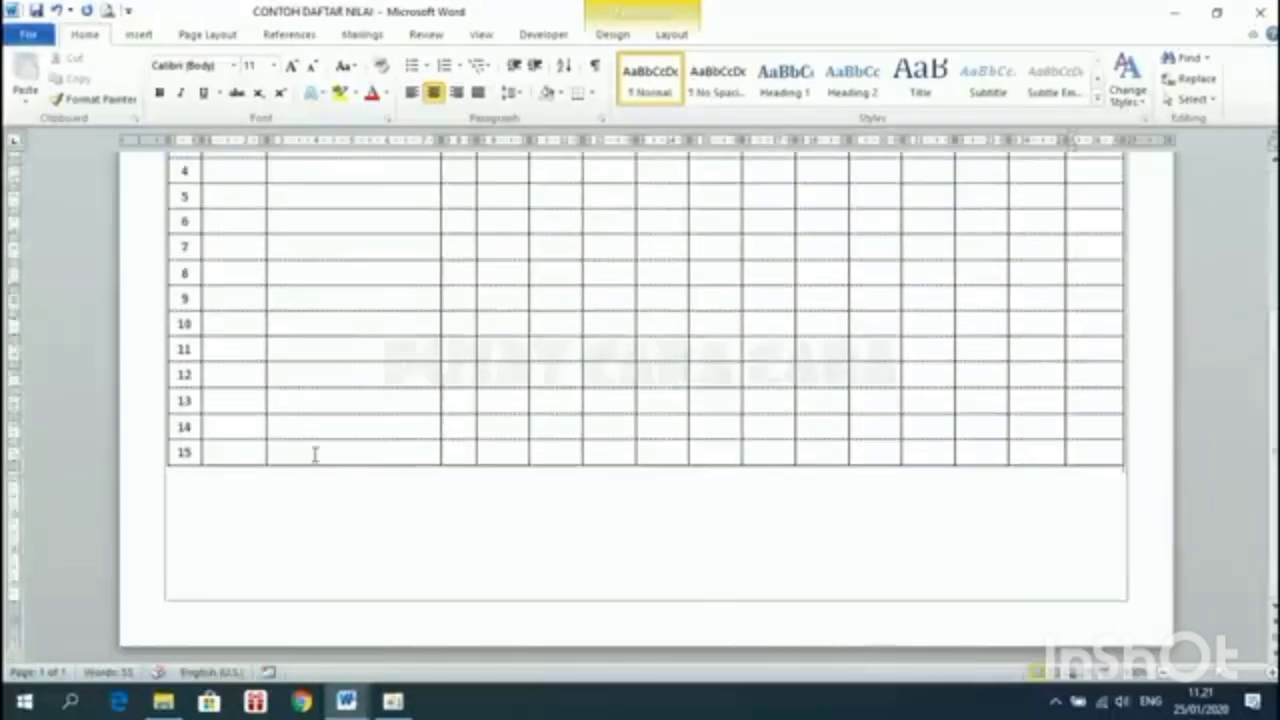
pyautogui.scroll(4, 314, 455)
pyautogui.click(566, 276)
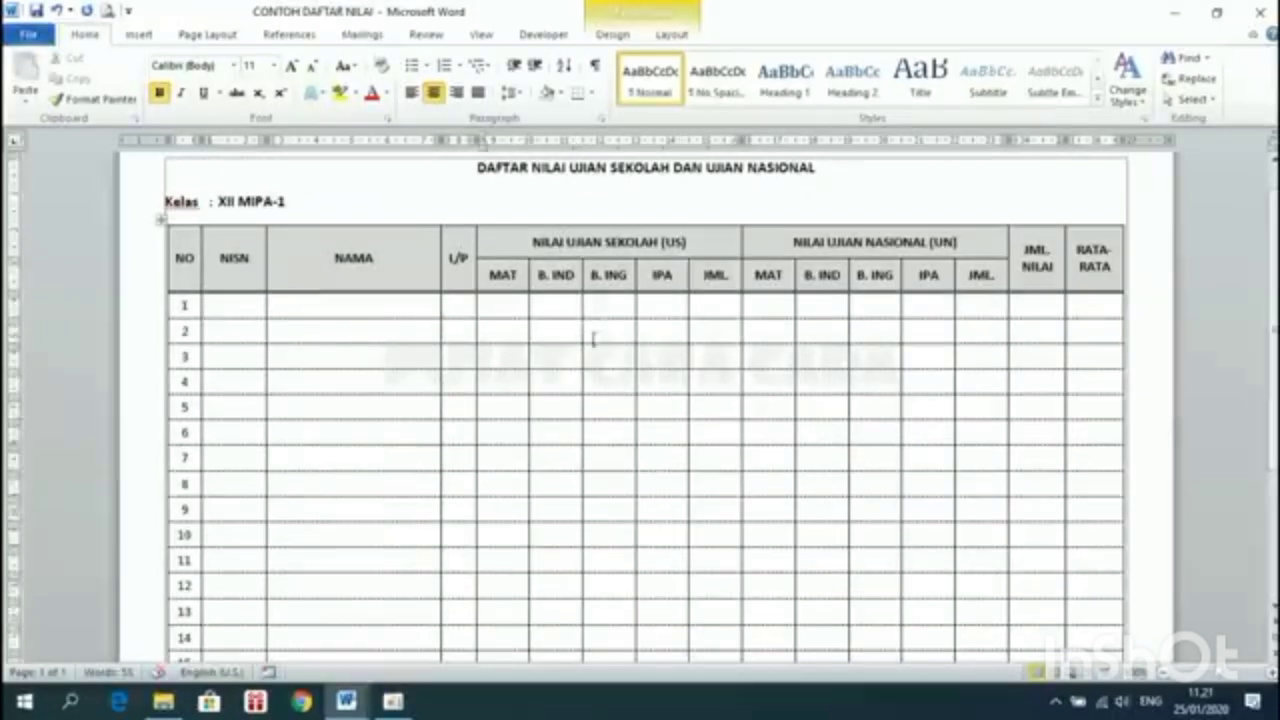
pyautogui.click(1091, 306)
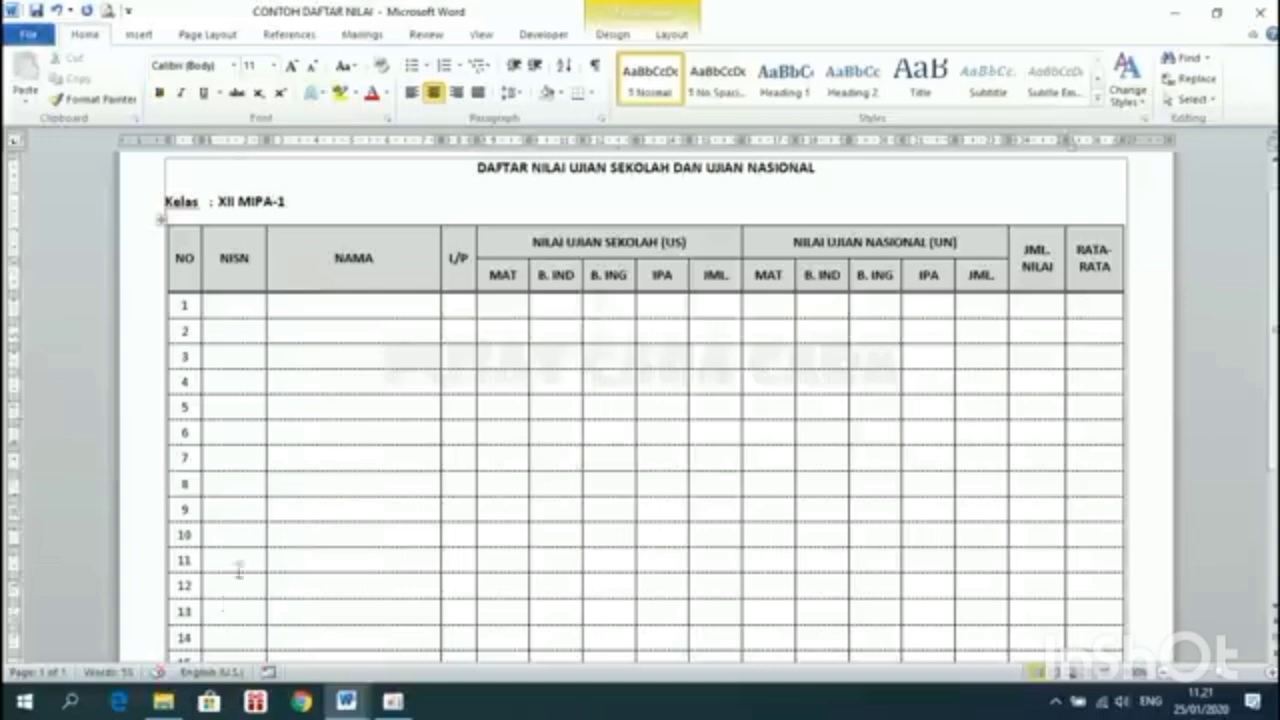
pyautogui.click(347, 703)
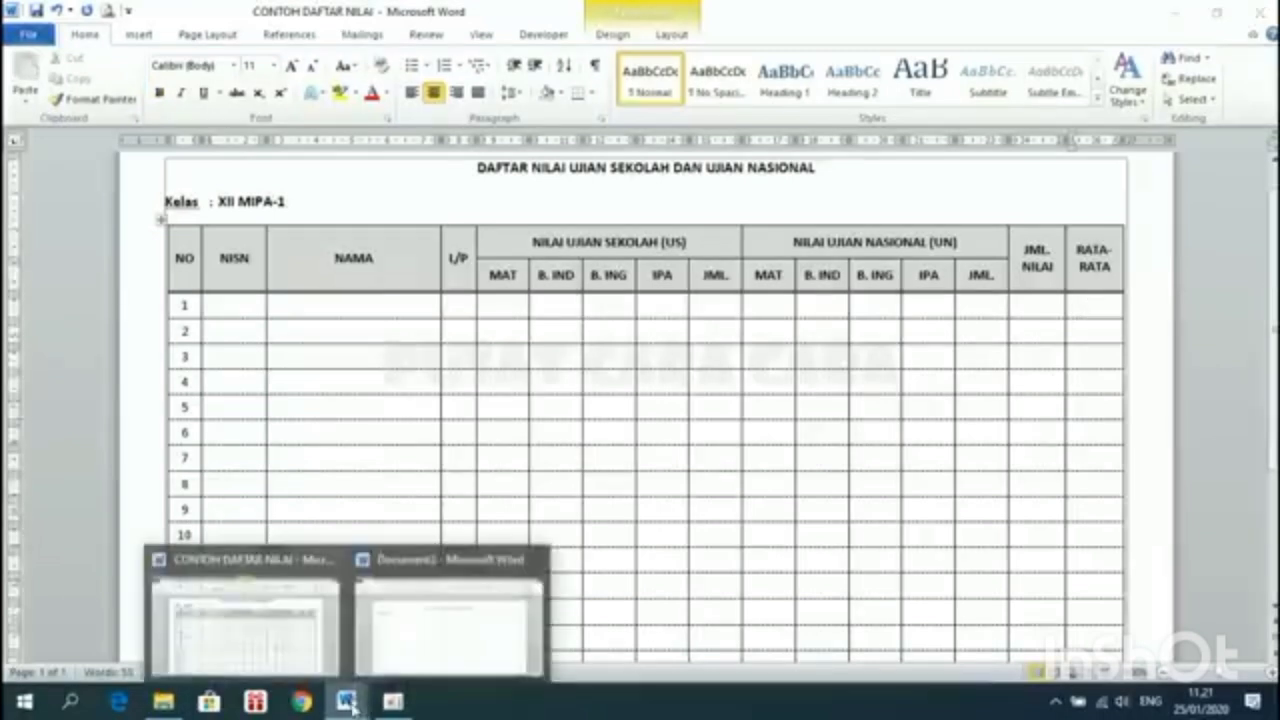
pyautogui.click(443, 606)
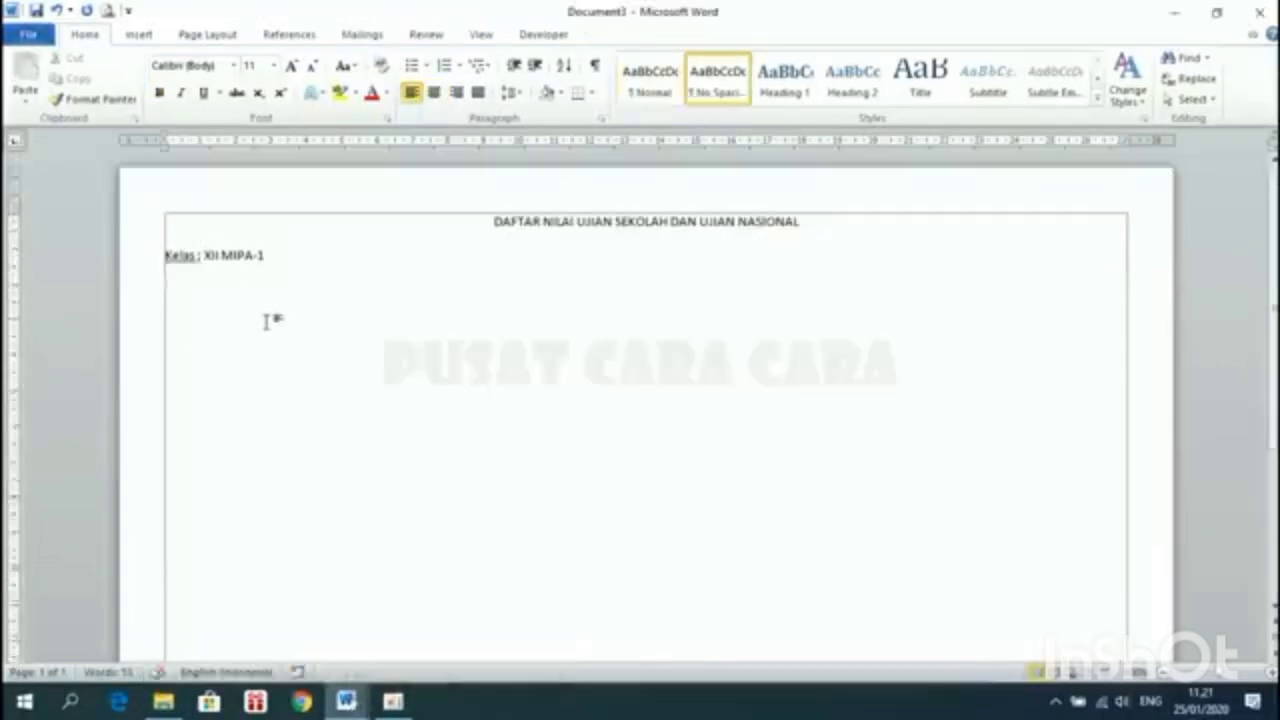
# Insert an empty 16-column by 17-row table through the Insert Table dialog
pyautogui.click(141, 36)
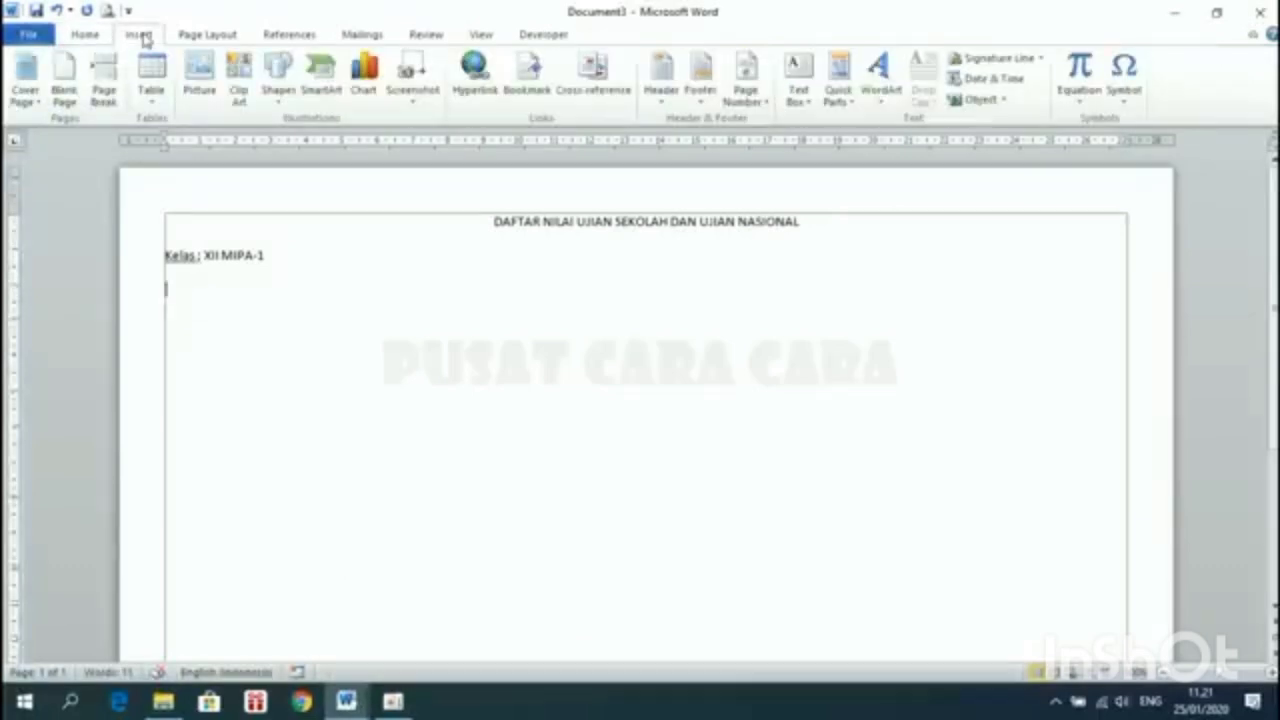
pyautogui.click(151, 88)
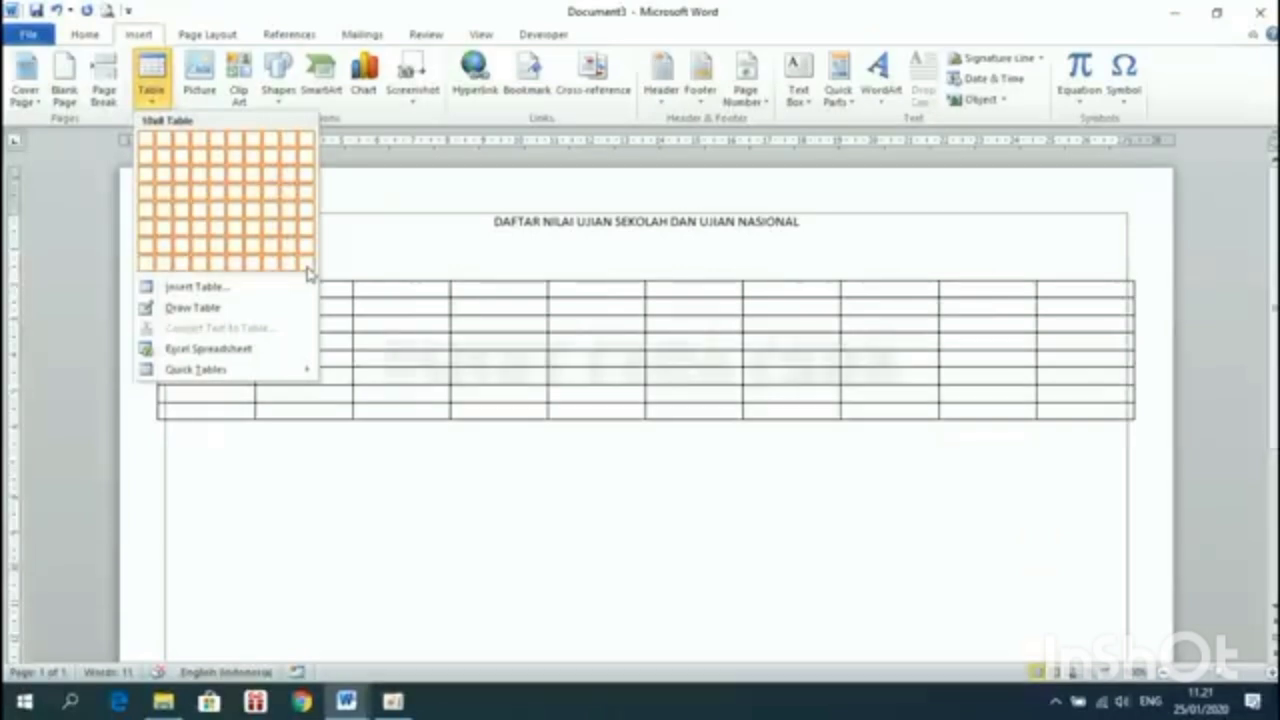
pyautogui.click(198, 287)
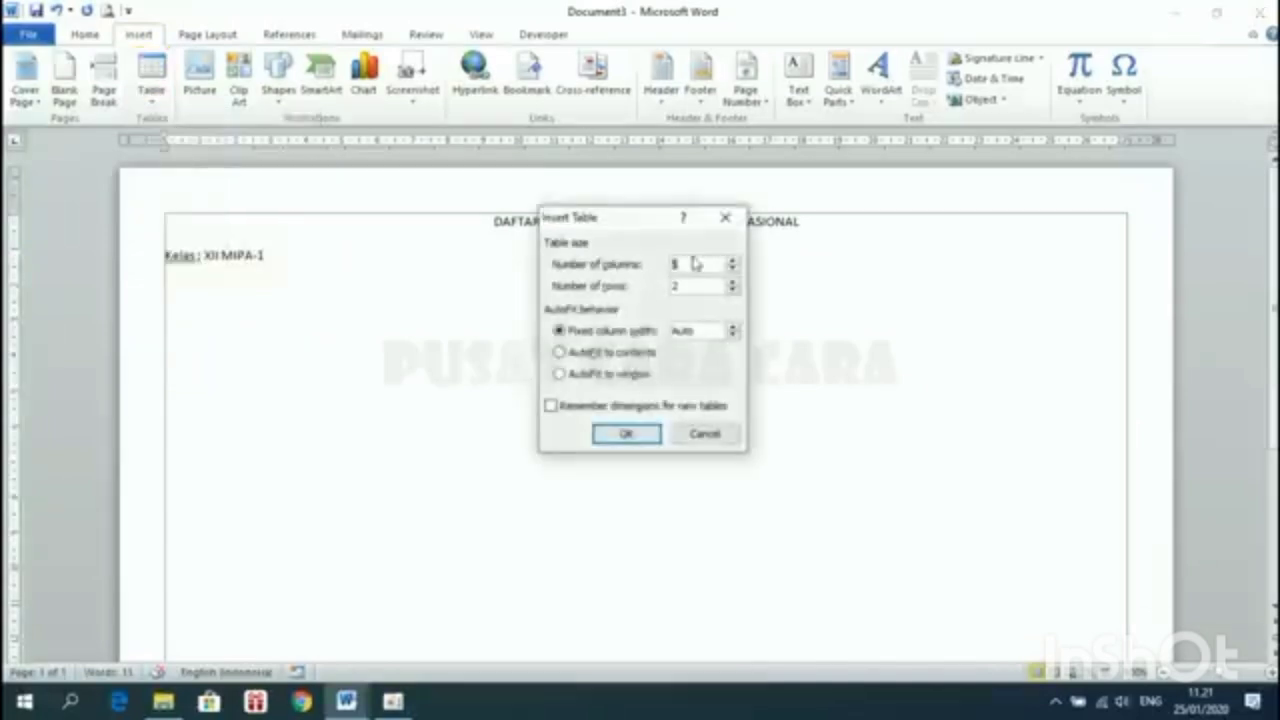
pyautogui.press('BackSpace')
pyautogui.write('17')
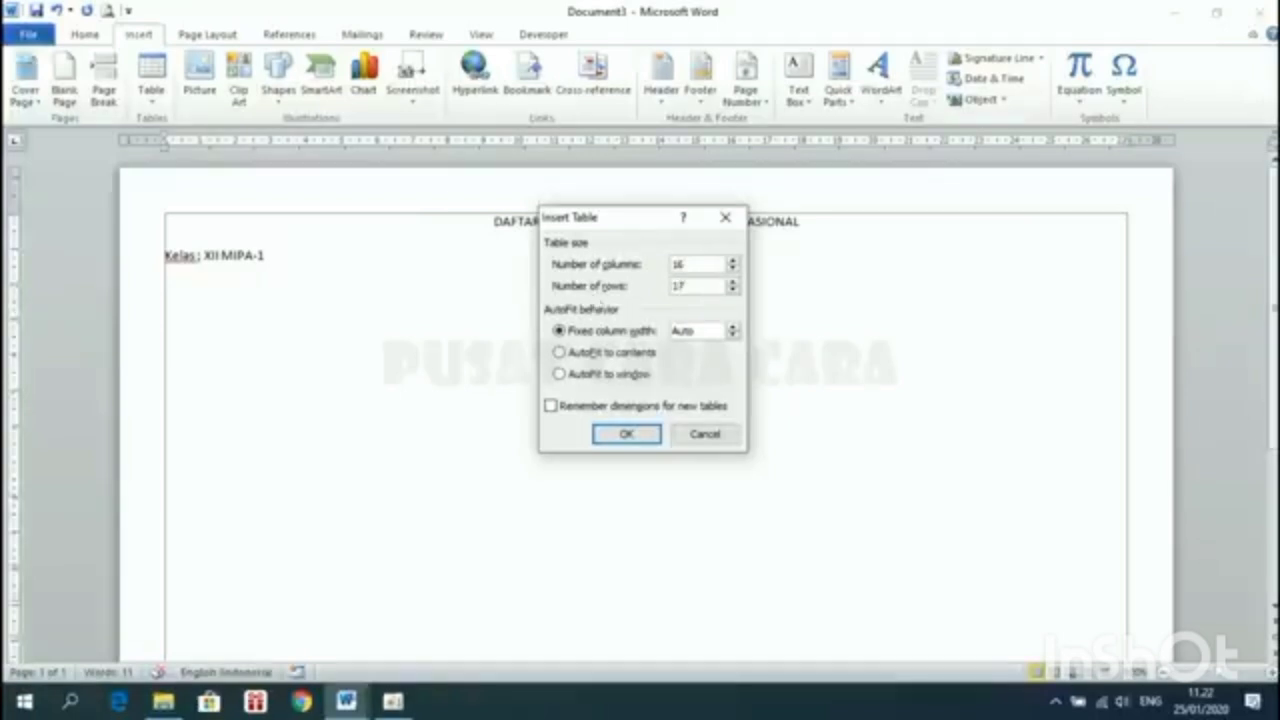
pyautogui.click(629, 438)
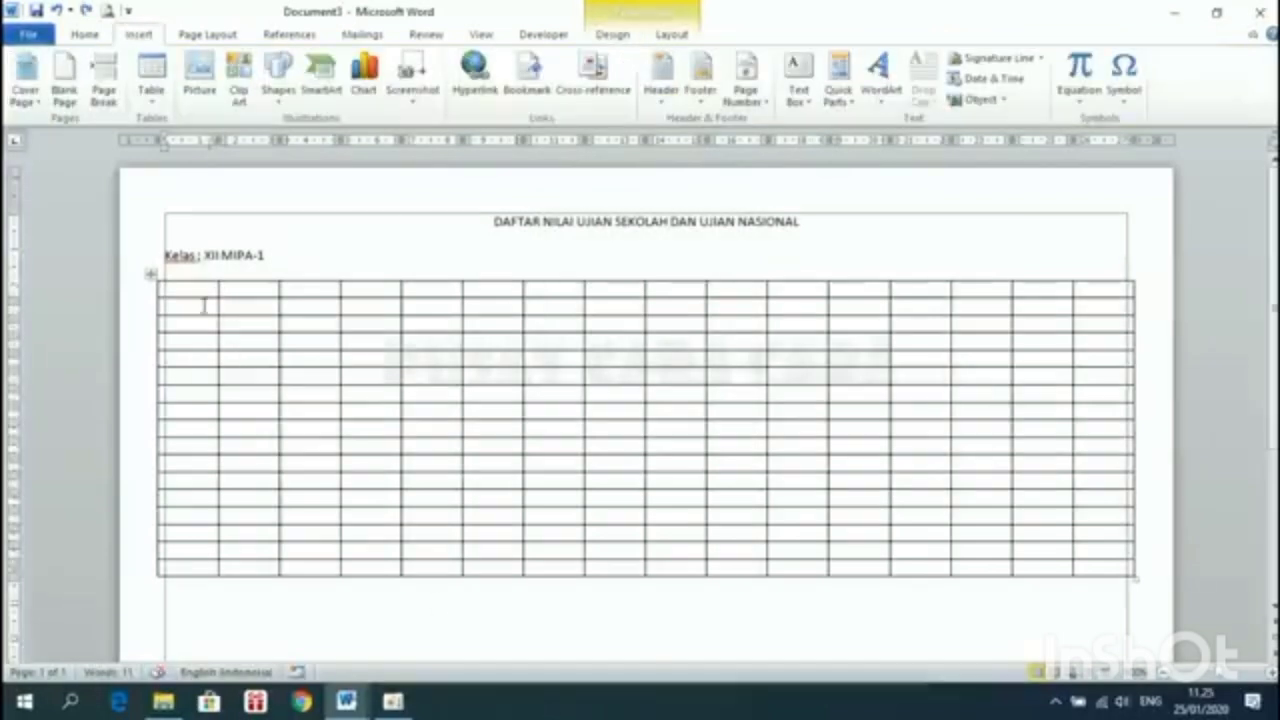
pyautogui.click(210, 292)
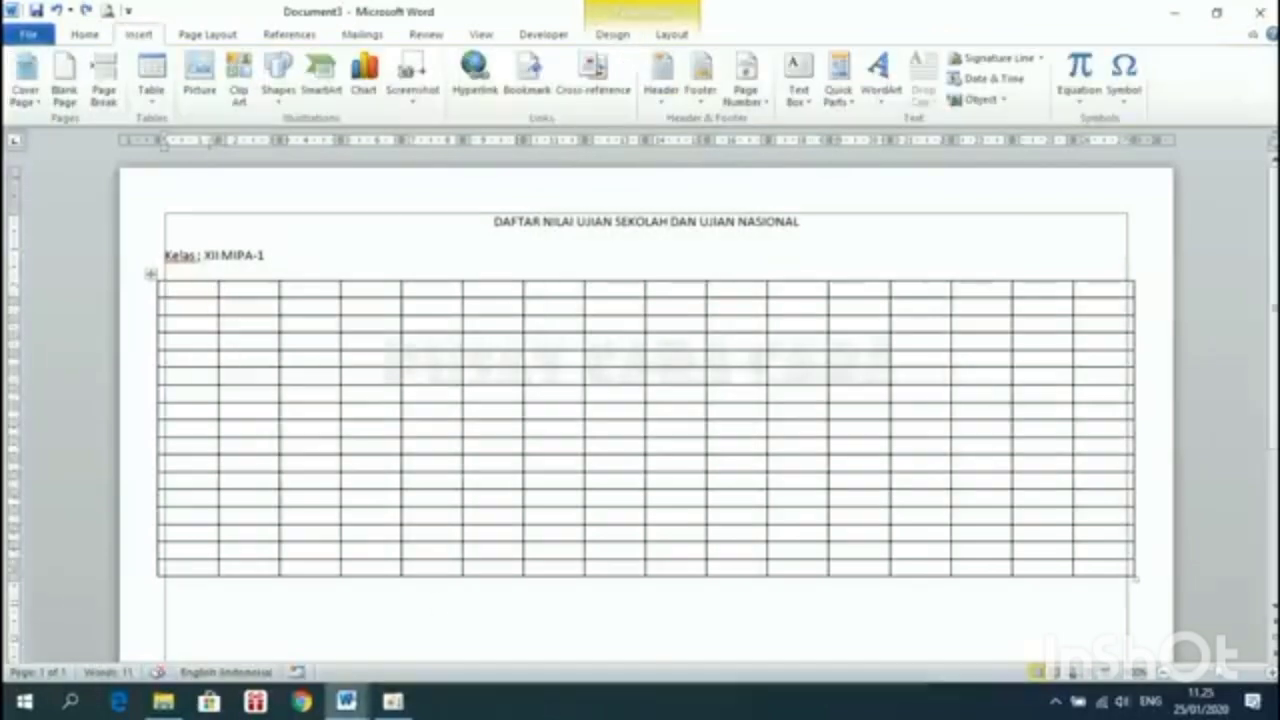
# Look at the example table's header cells, then return to the empty table
pyautogui.moveTo(346, 701)
pyautogui.click(251, 617)
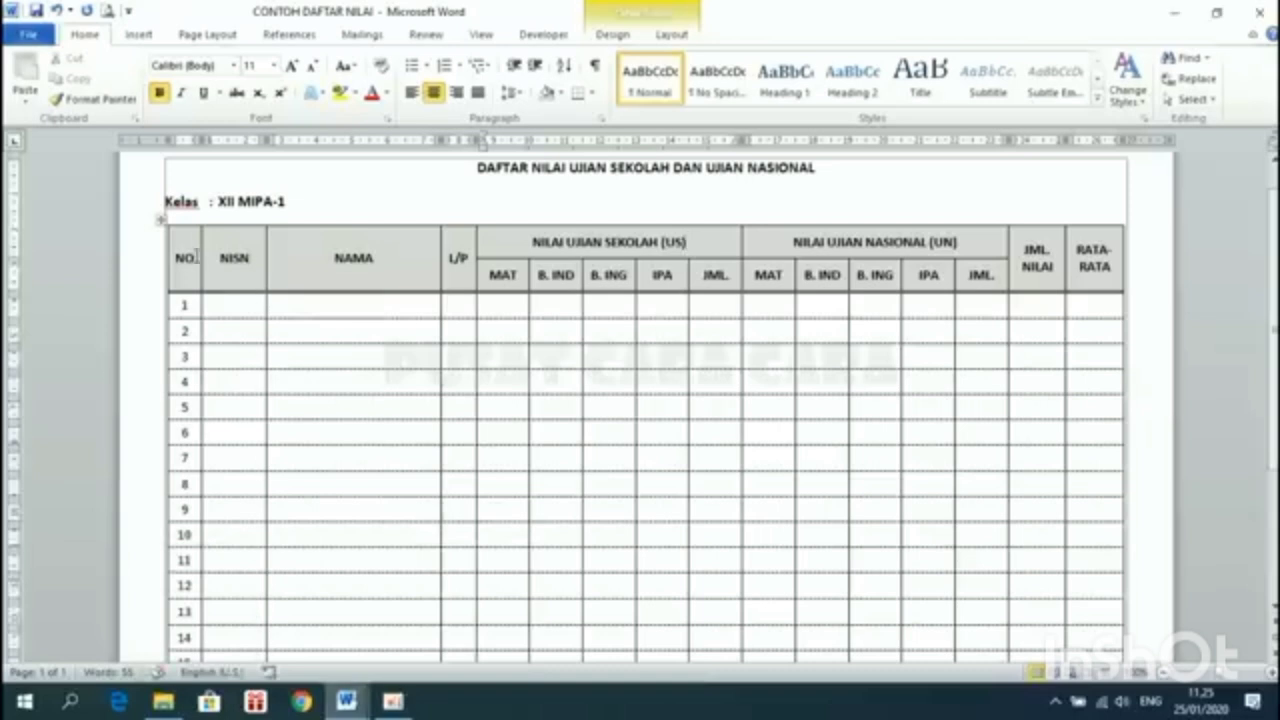
pyautogui.click(335, 257)
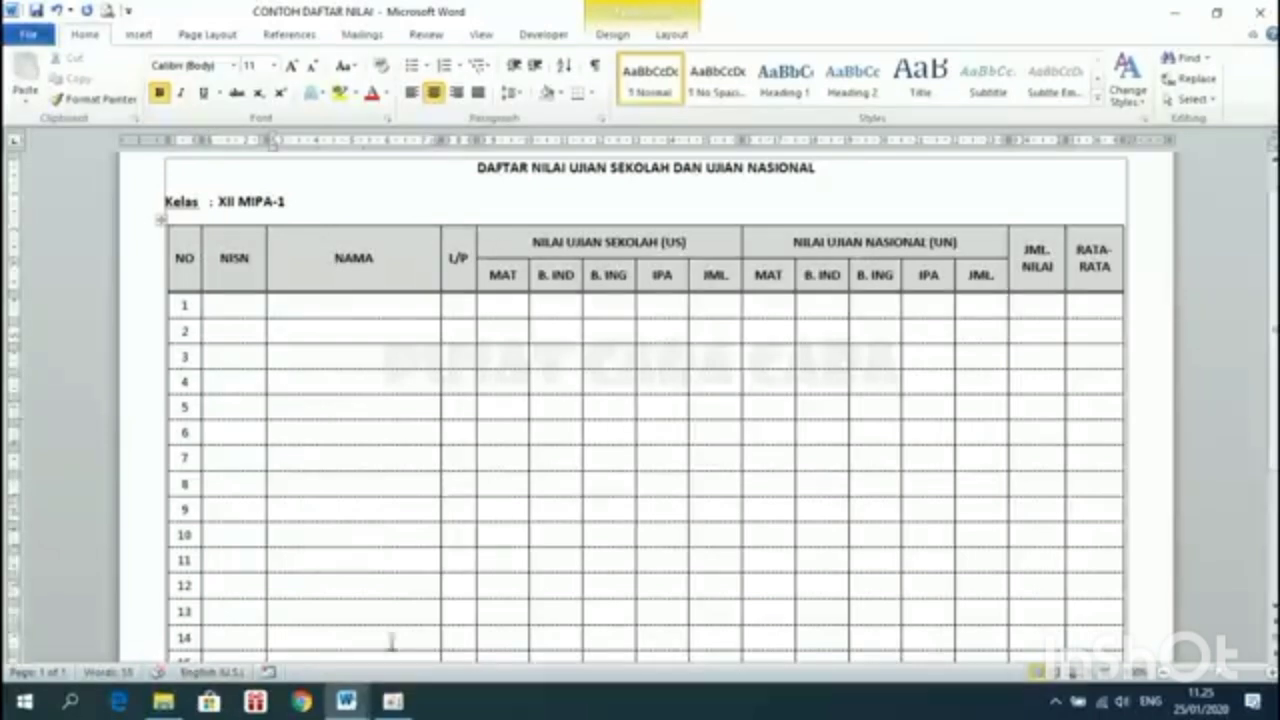
pyautogui.moveTo(346, 700)
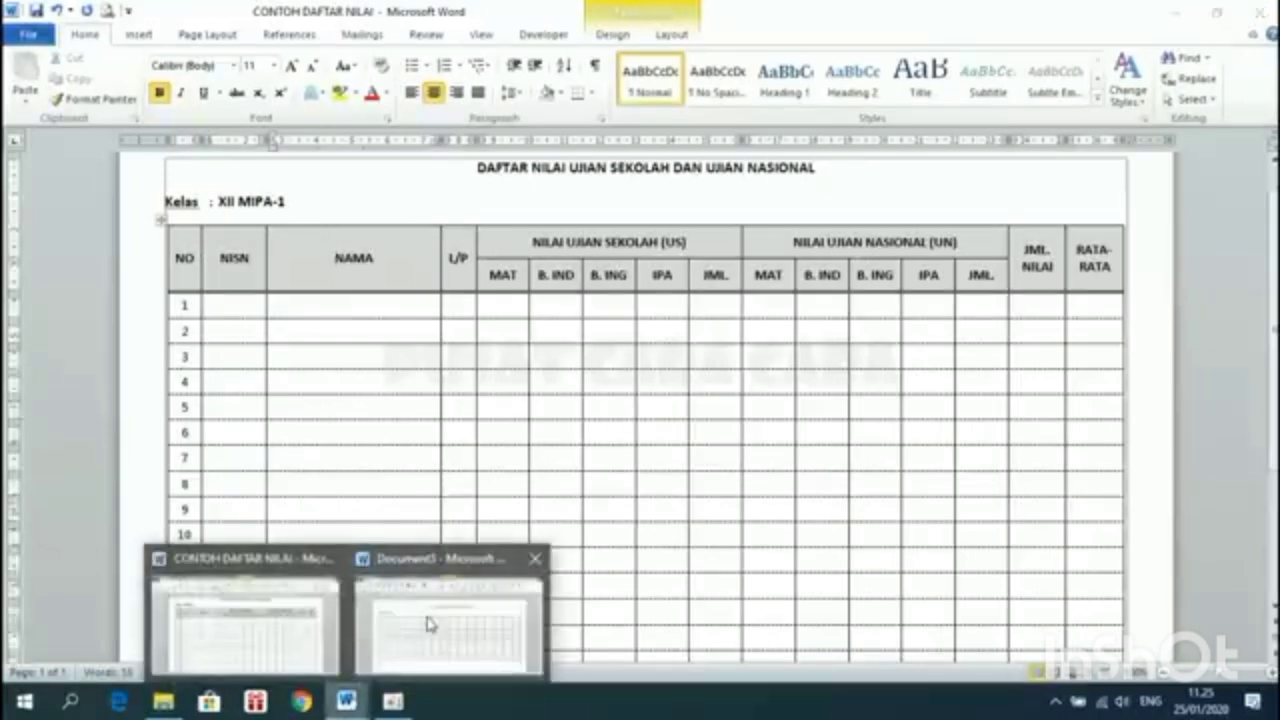
pyautogui.click(430, 620)
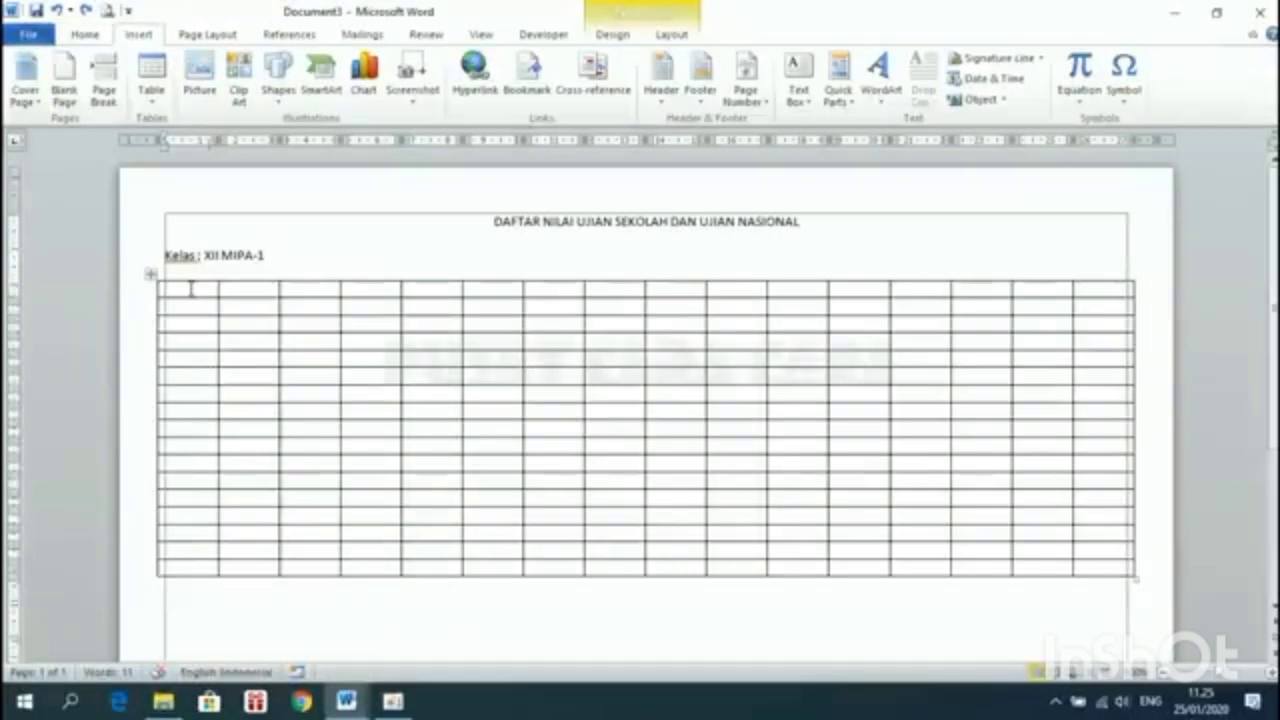
# Type NO and NISN into the first two header cells
pyautogui.write('n')
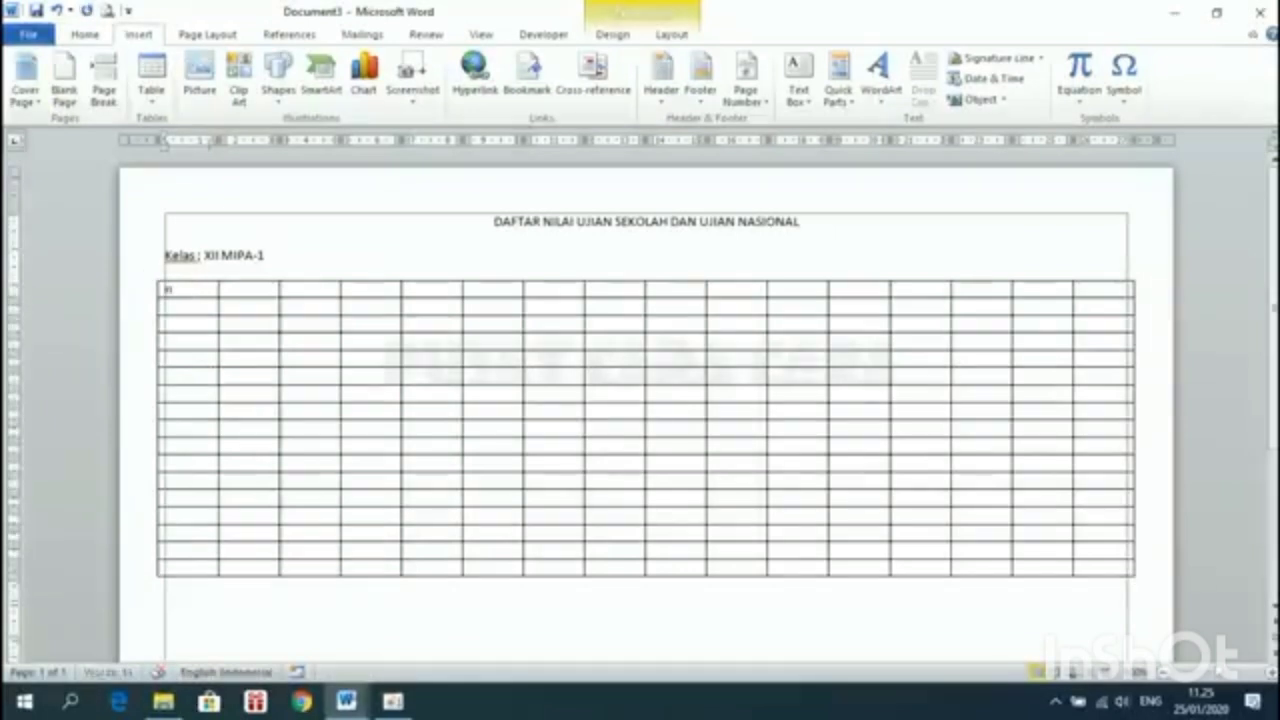
pyautogui.press('BackSpace')
pyautogui.write('NO')
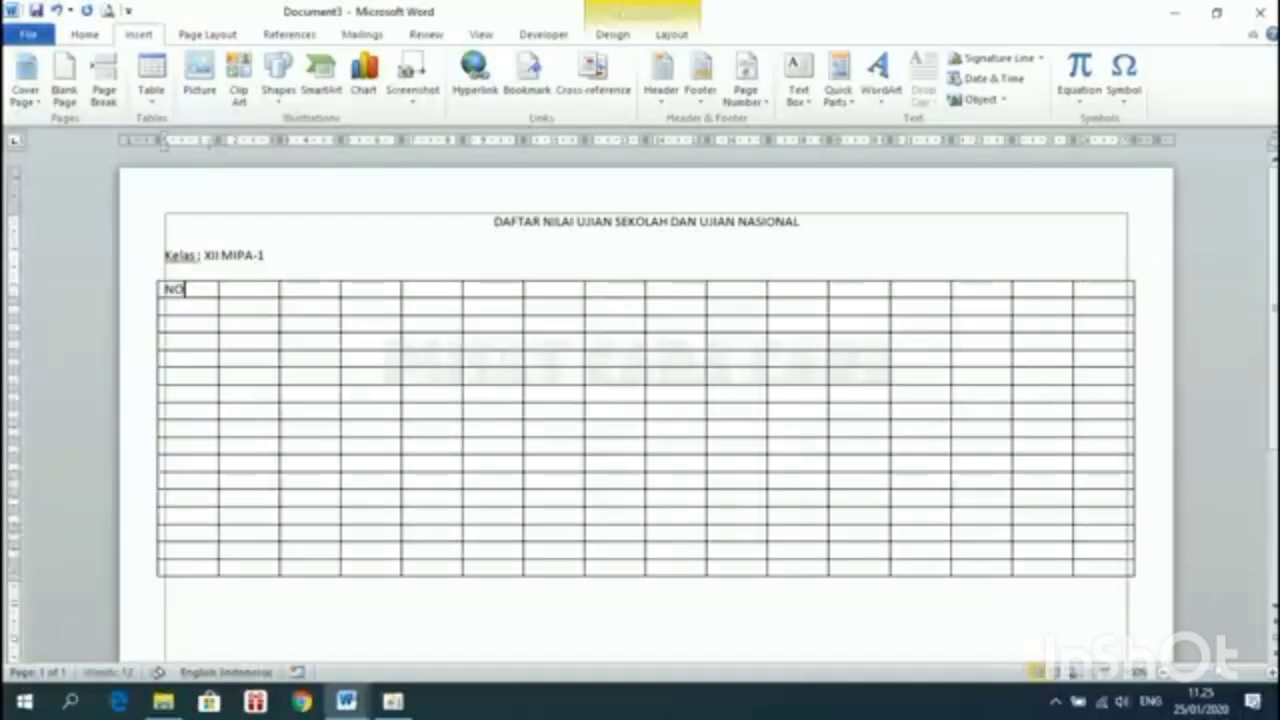
pyautogui.keyDown('ctrl'); pyautogui.scroll(3, 191, 286); pyautogui.keyUp('ctrl')
pyautogui.click(145, 334)
pyautogui.write('NISN')
pyautogui.press('BackSpace')
pyautogui.write('SN')
# Enter NAMA and L/P in the third and fourth header cells, then view the sample
pyautogui.click(244, 332)
pyautogui.click(175, 328)
pyautogui.press('Tab')
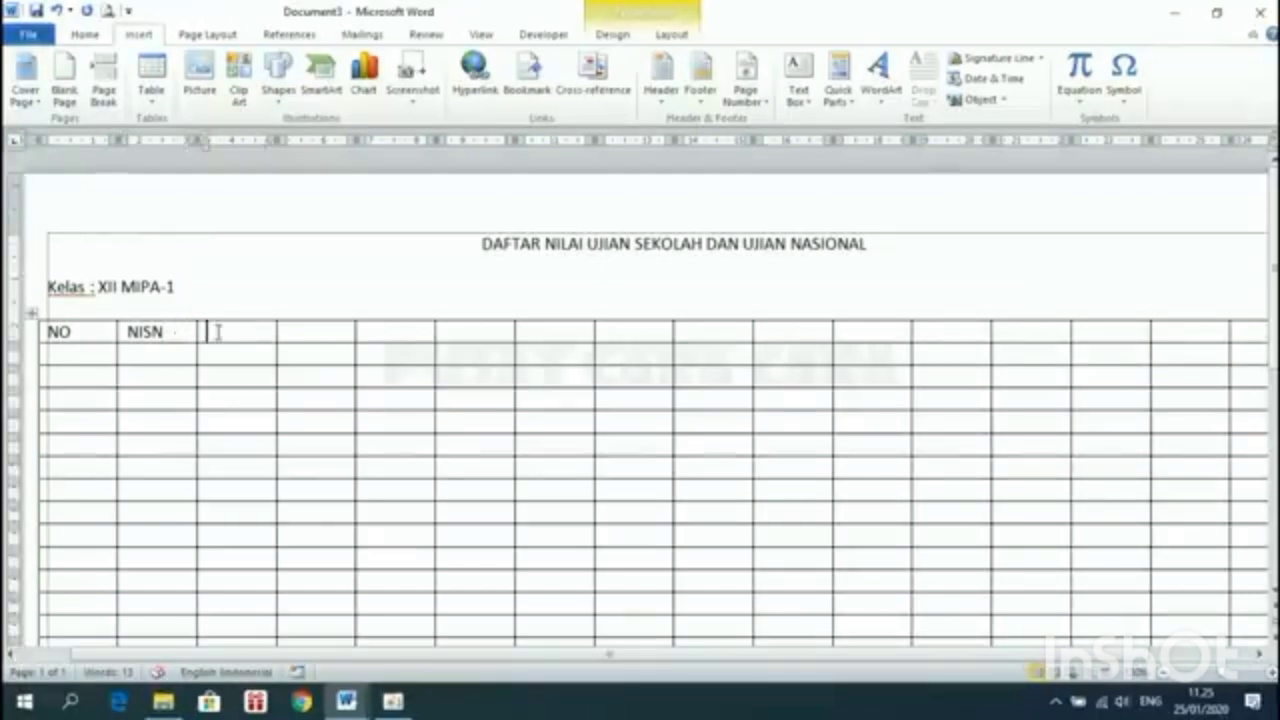
pyautogui.write('NAMA')
pyautogui.press('Tab')
pyautogui.write('L/P')
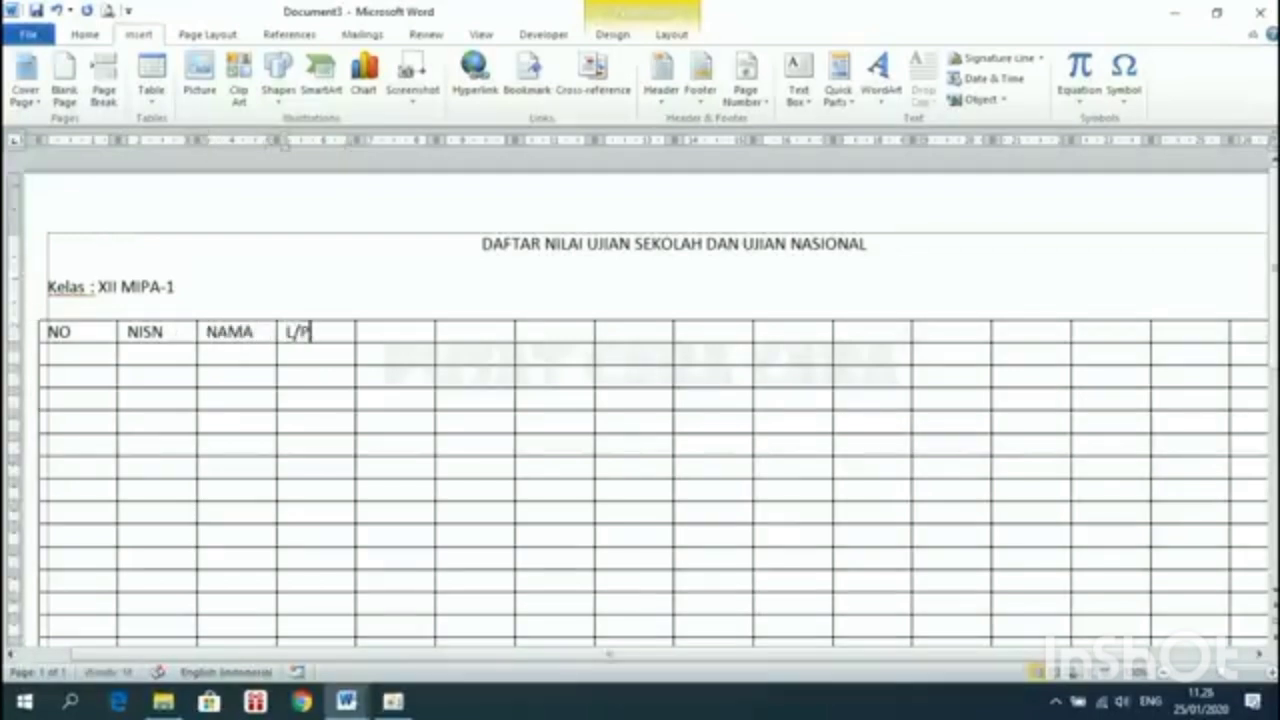
pyautogui.press('Tab')
pyautogui.moveTo(346, 702)
pyautogui.click(297, 650)
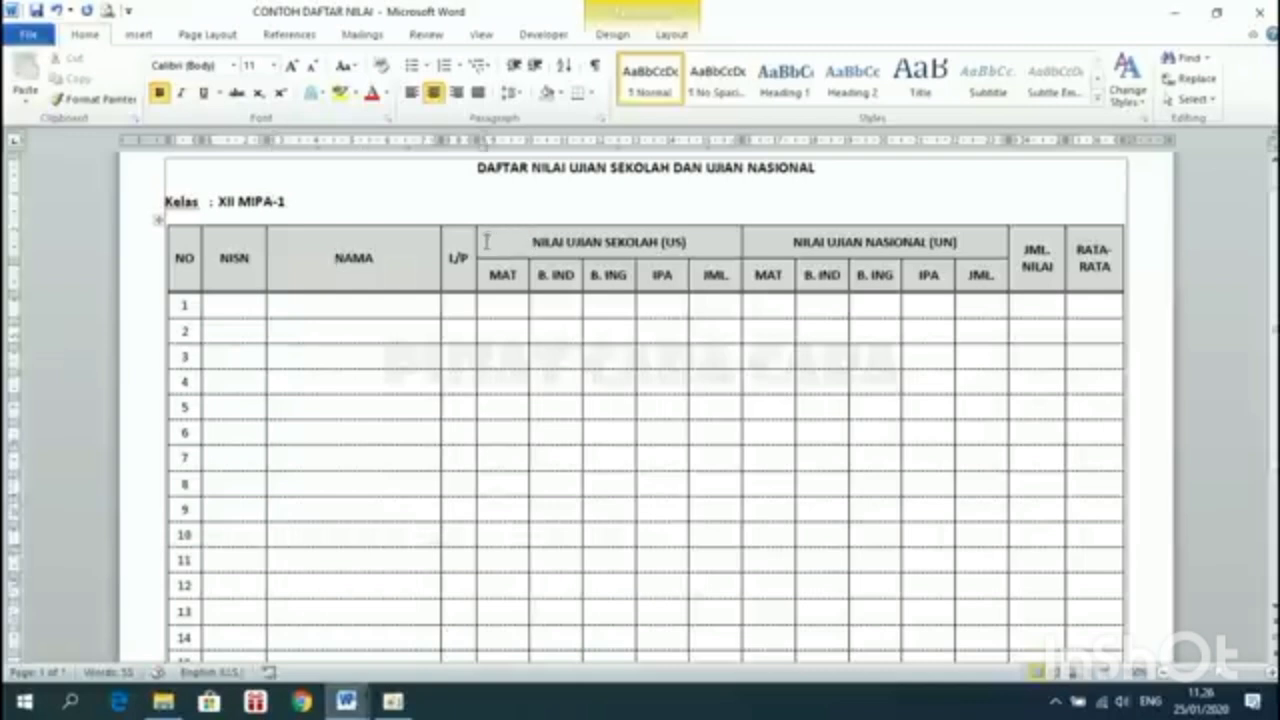
pyautogui.click(482, 243)
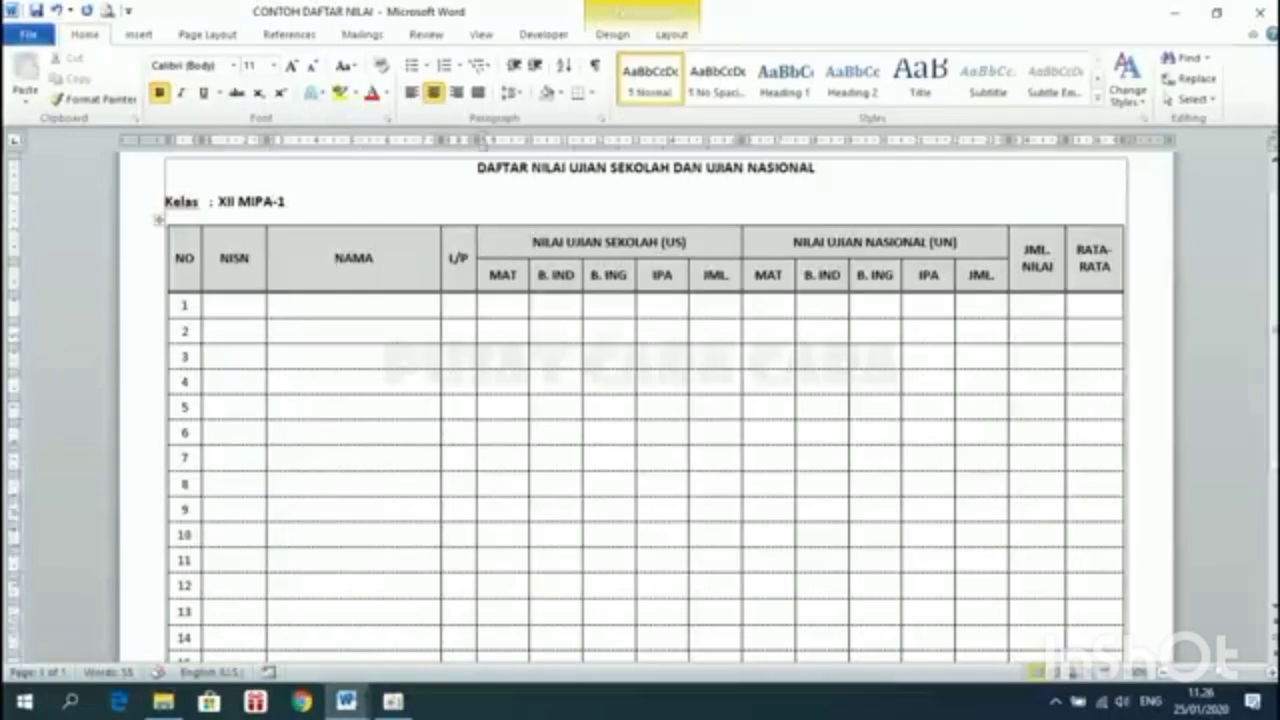
pyautogui.moveTo(346, 700)
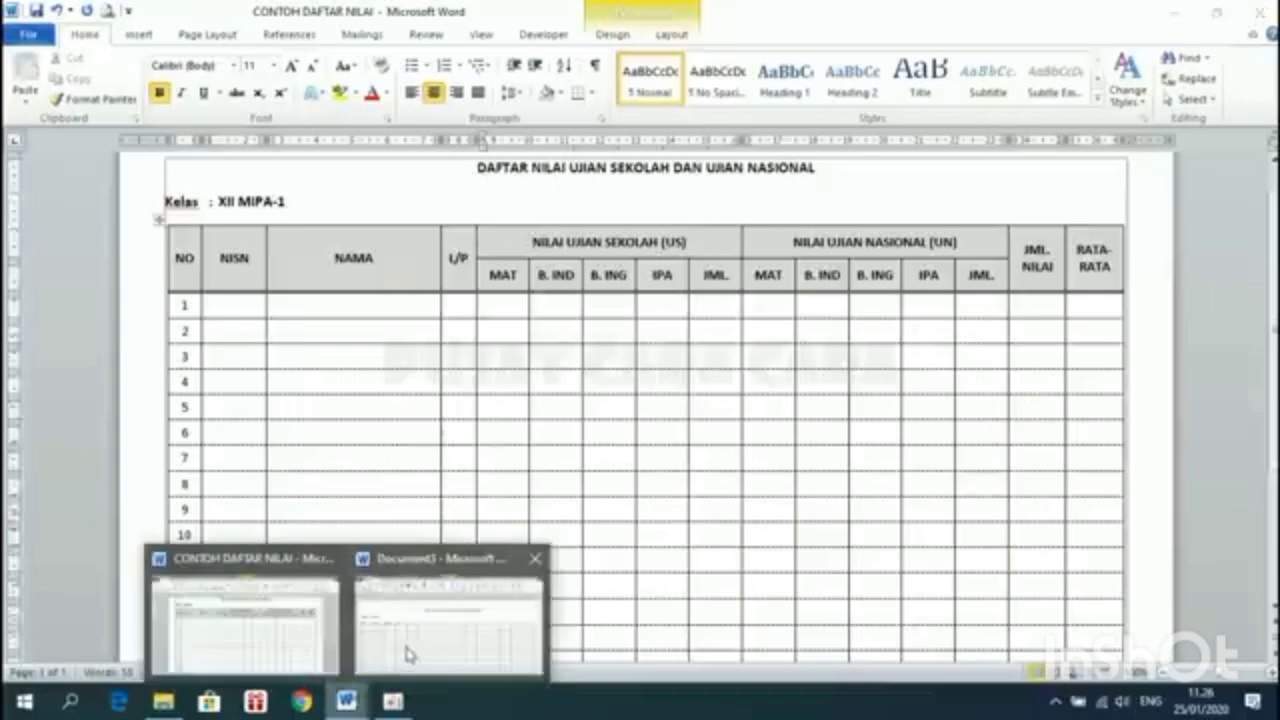
# Merge the five header cells after L/P (cells five to nine) into one wide cell
pyautogui.click(405, 648)
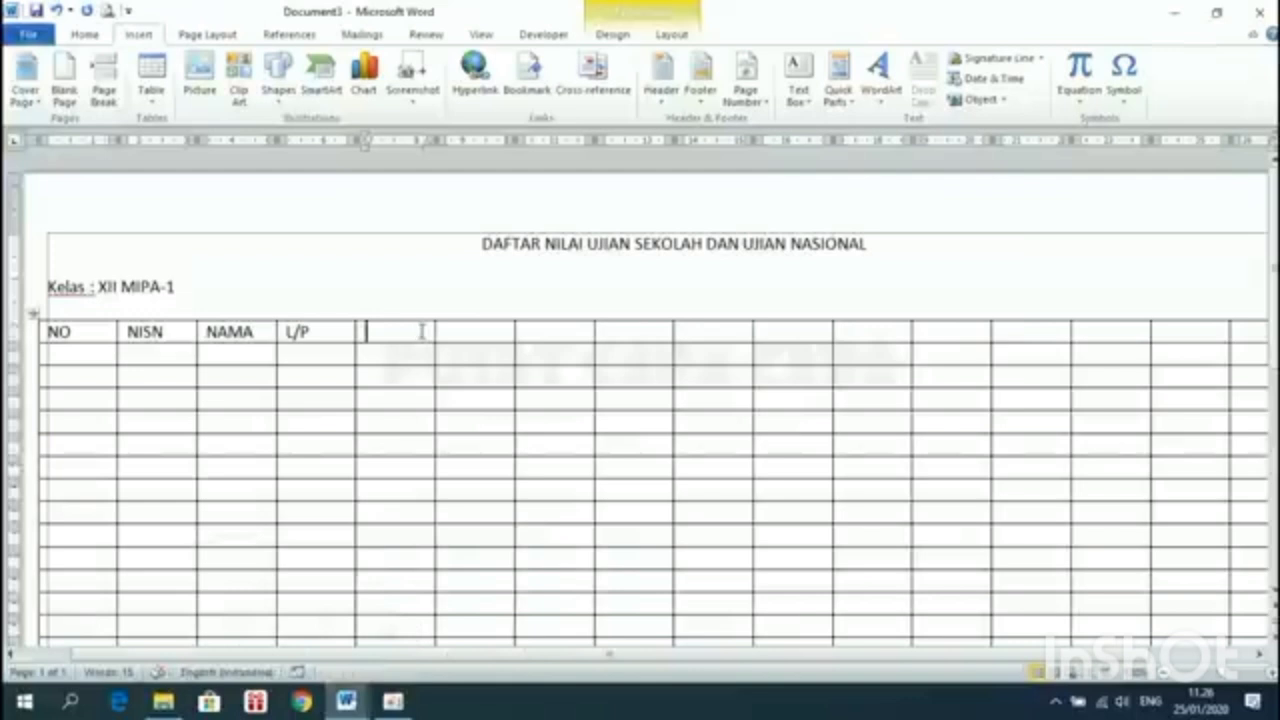
pyautogui.moveTo(415, 327); pyautogui.dragTo(713, 328)
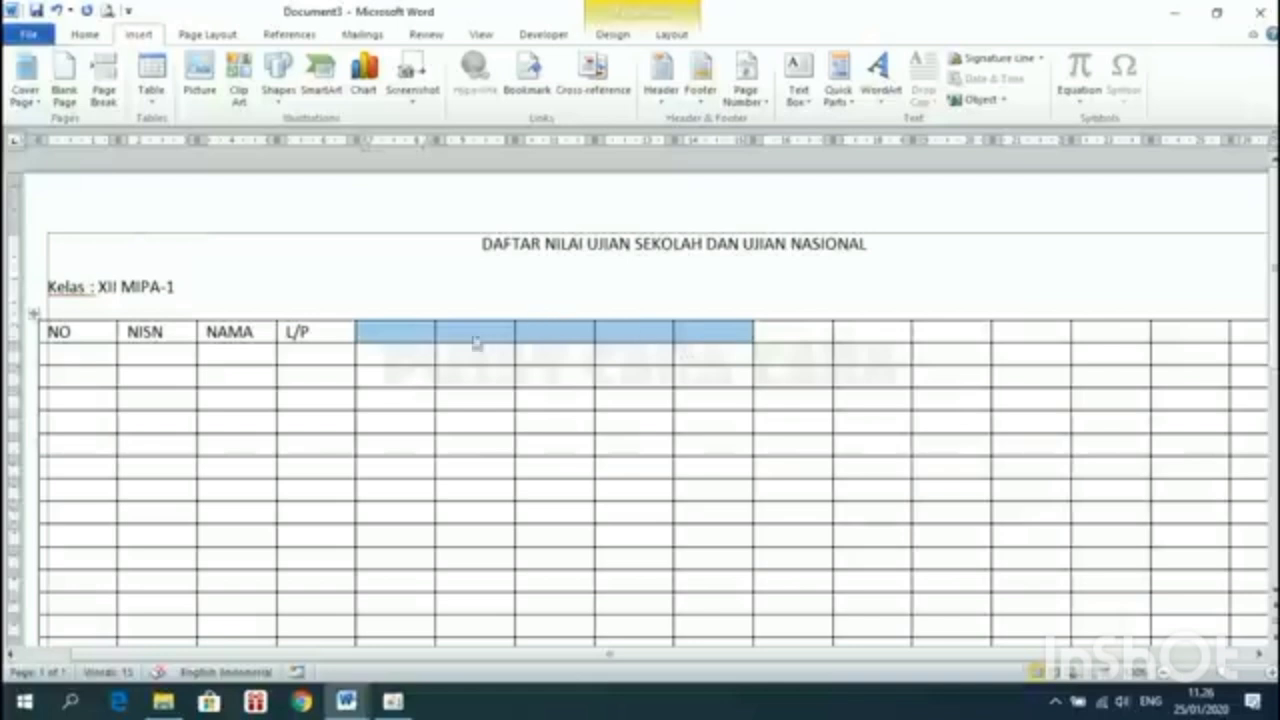
pyautogui.click(404, 331)
pyautogui.moveTo(404, 331); pyautogui.dragTo(710, 334)
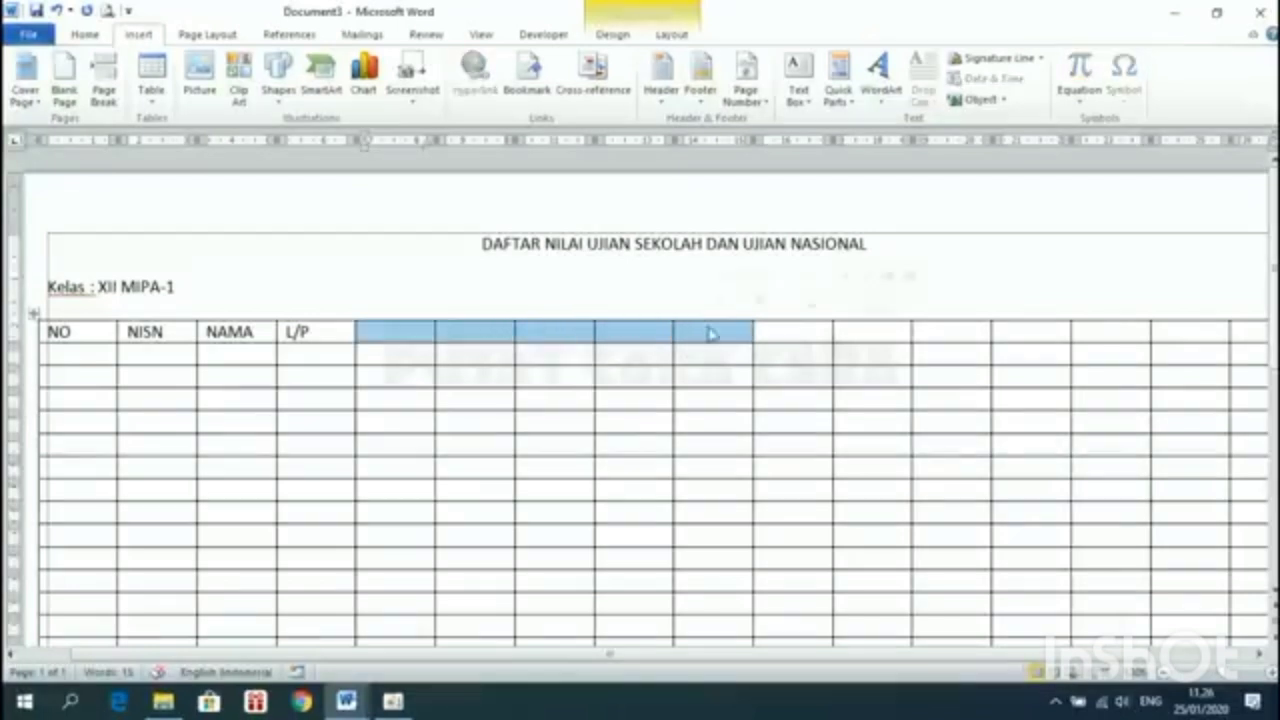
pyautogui.rightClick(545, 338)
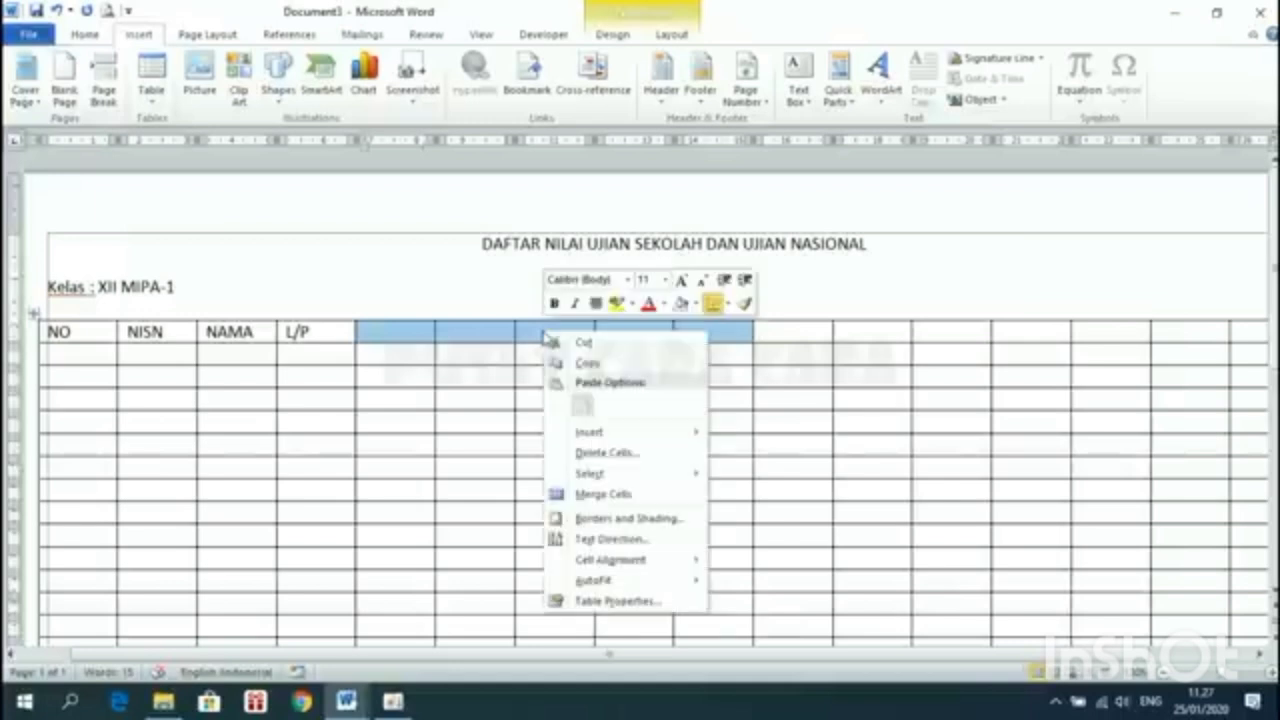
pyautogui.click(613, 495)
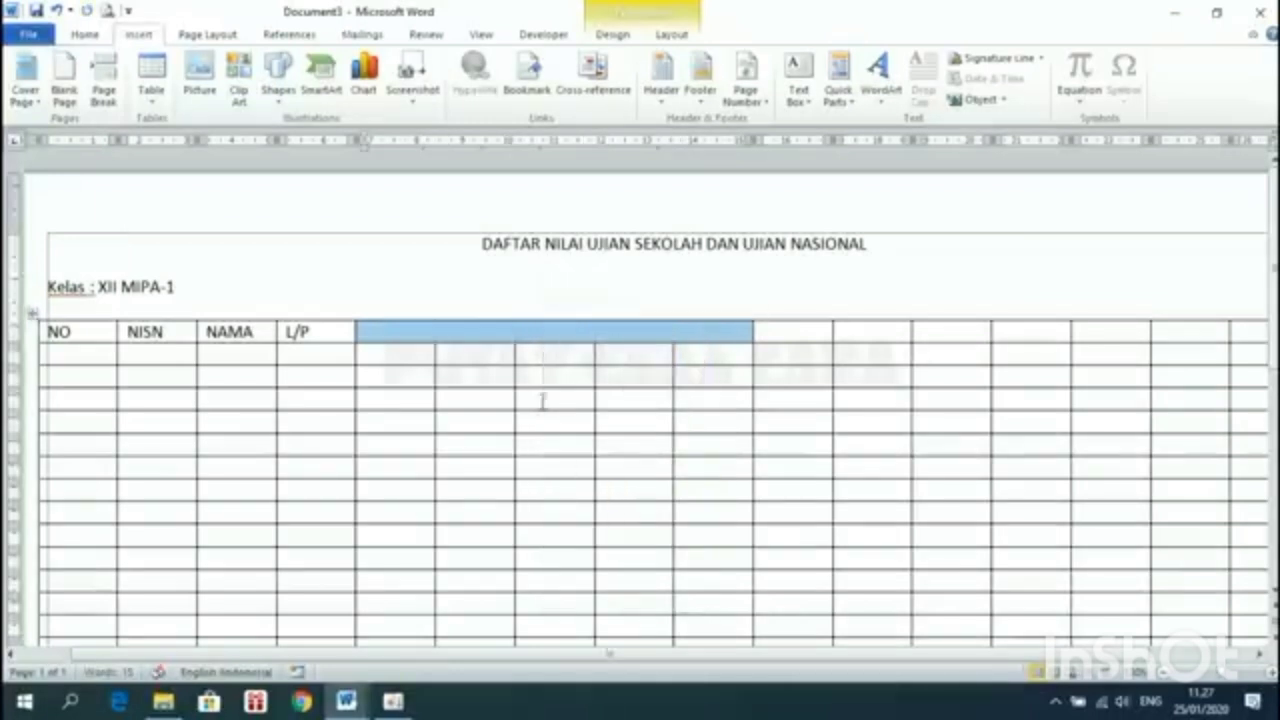
pyautogui.click(532, 340)
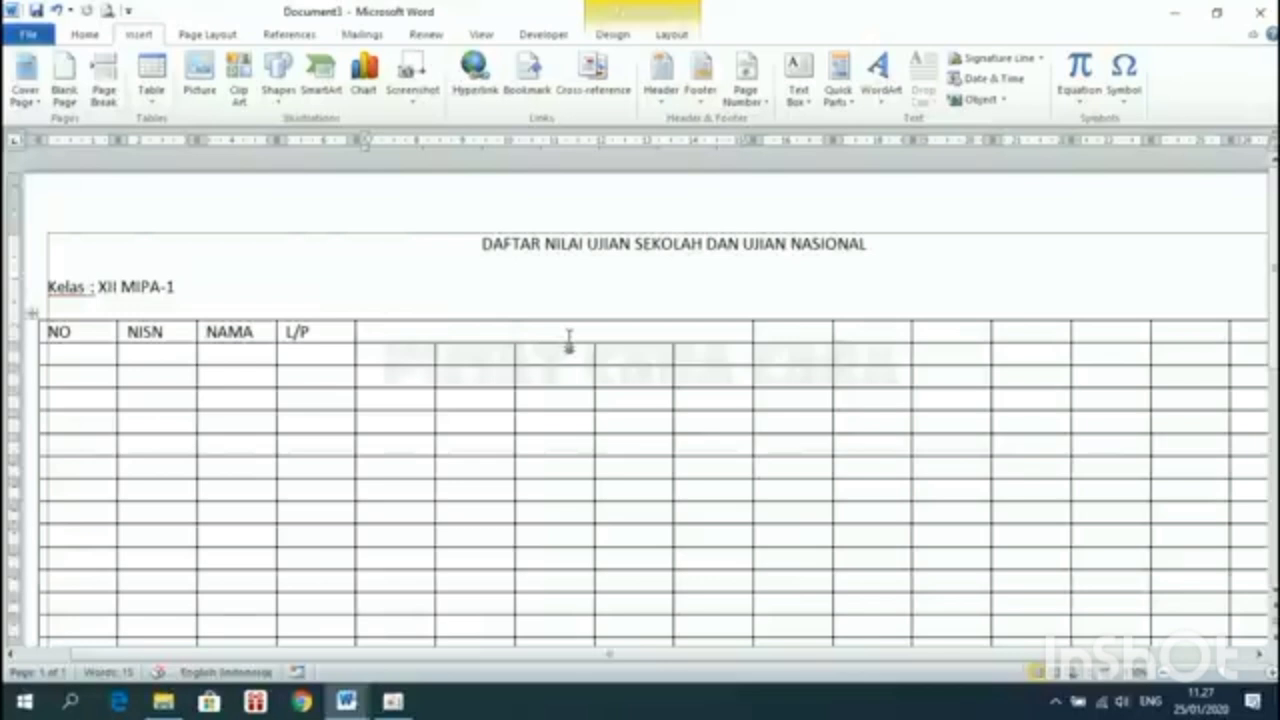
pyautogui.doubleClick(569, 340)
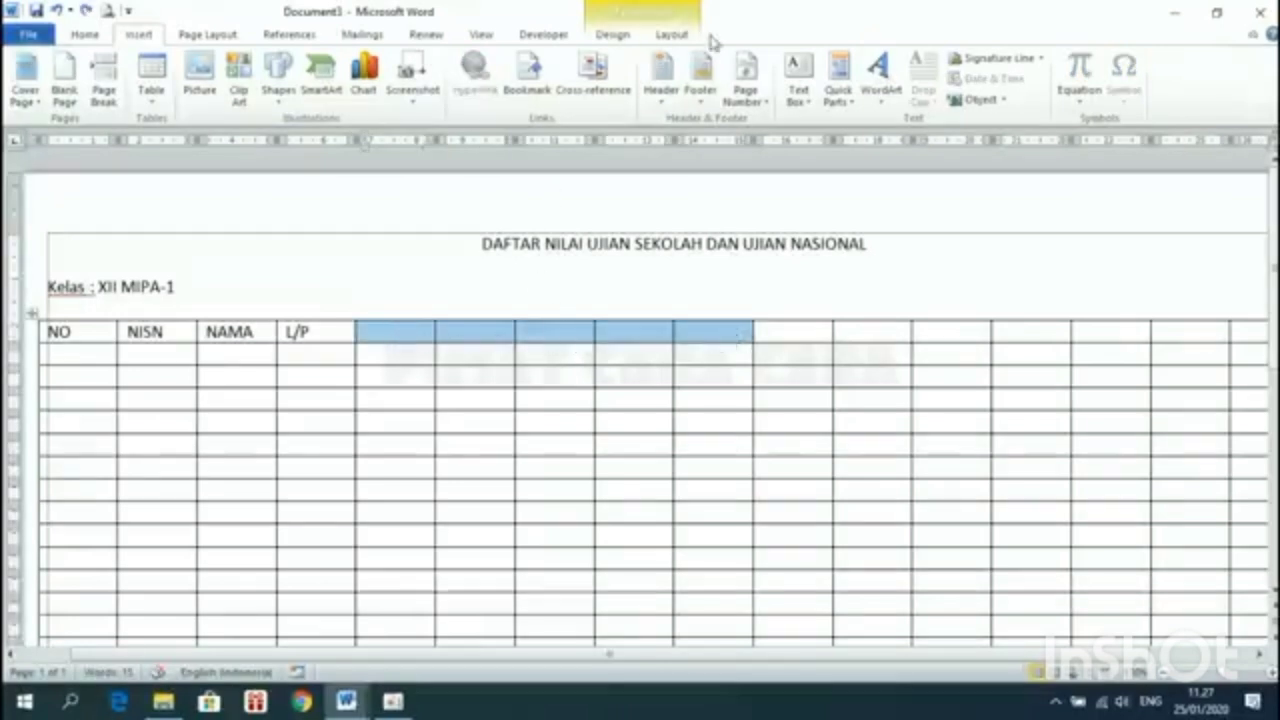
pyautogui.click(671, 35)
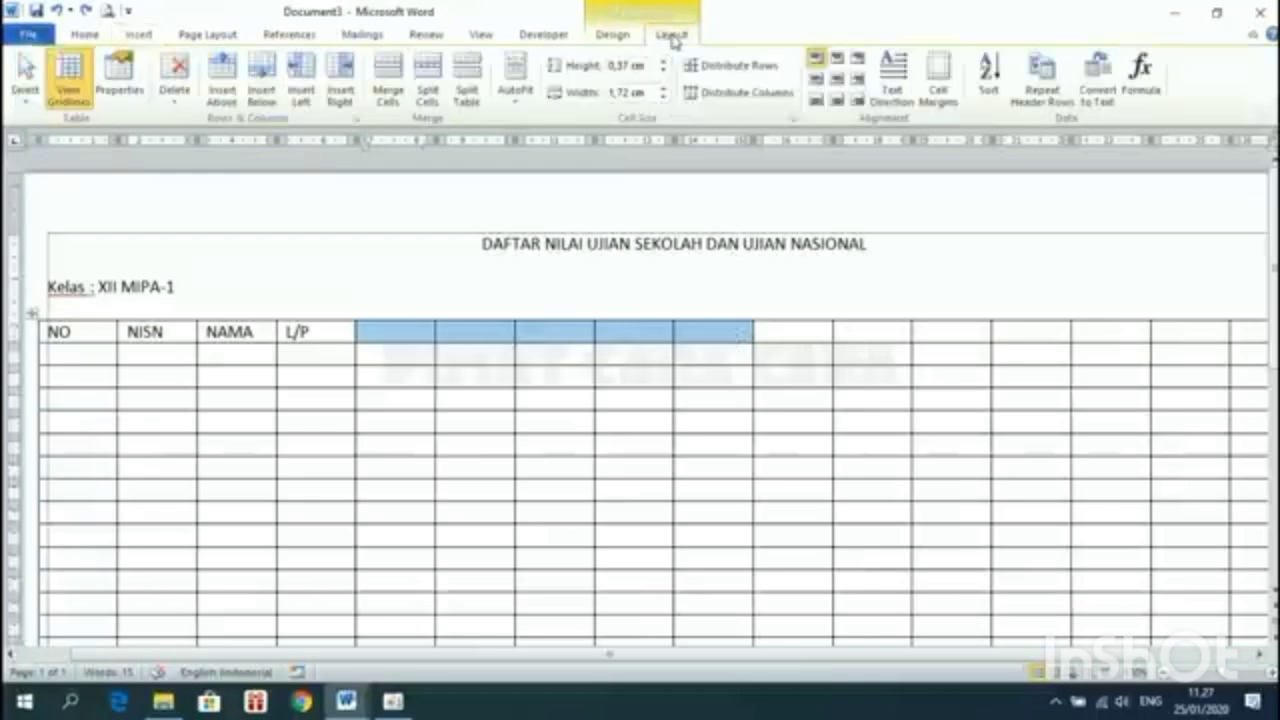
pyautogui.click(385, 85)
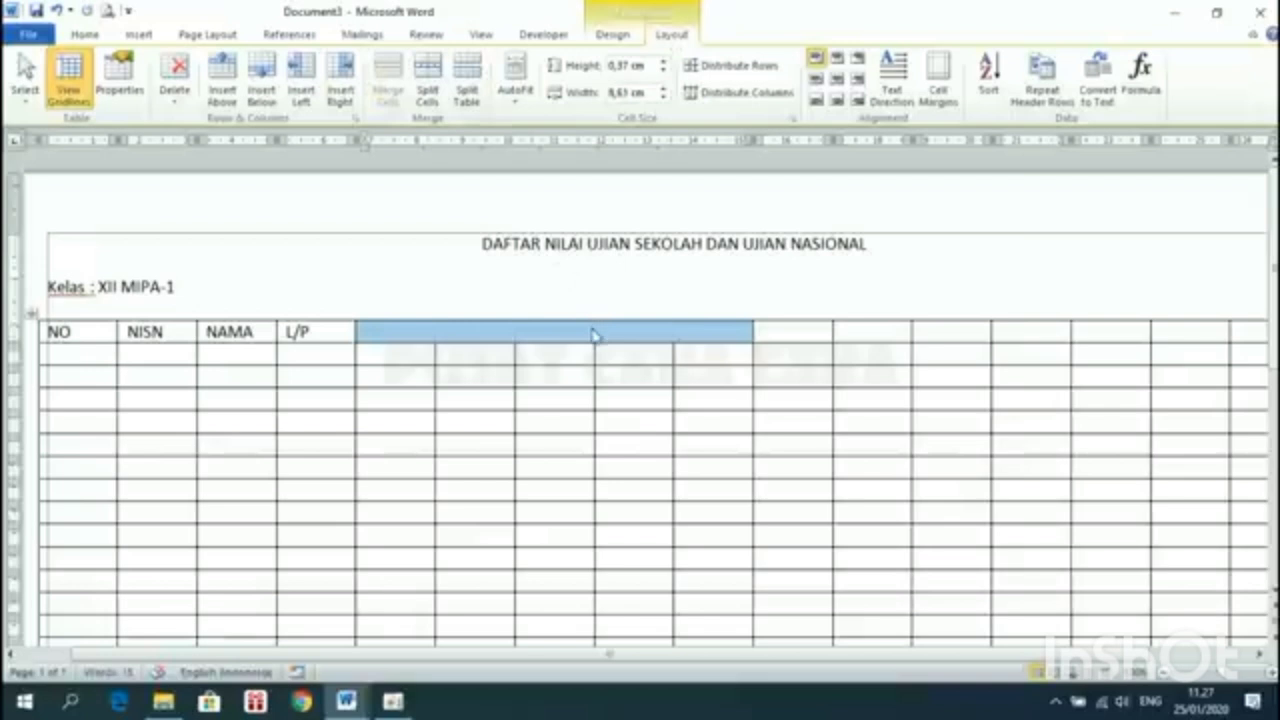
pyautogui.click(592, 334)
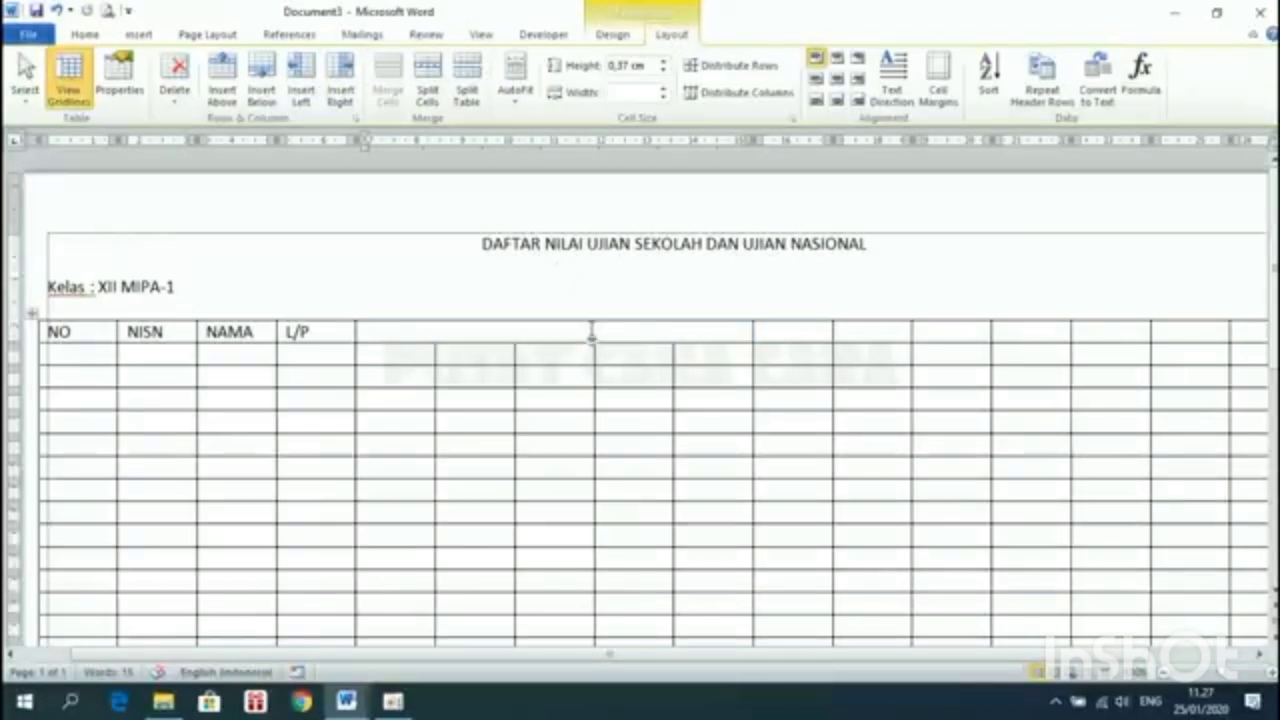
# Type NILAI UJIAN SEKOLAH (US) into the merged header cell and compare with the sample
pyautogui.write('NU')
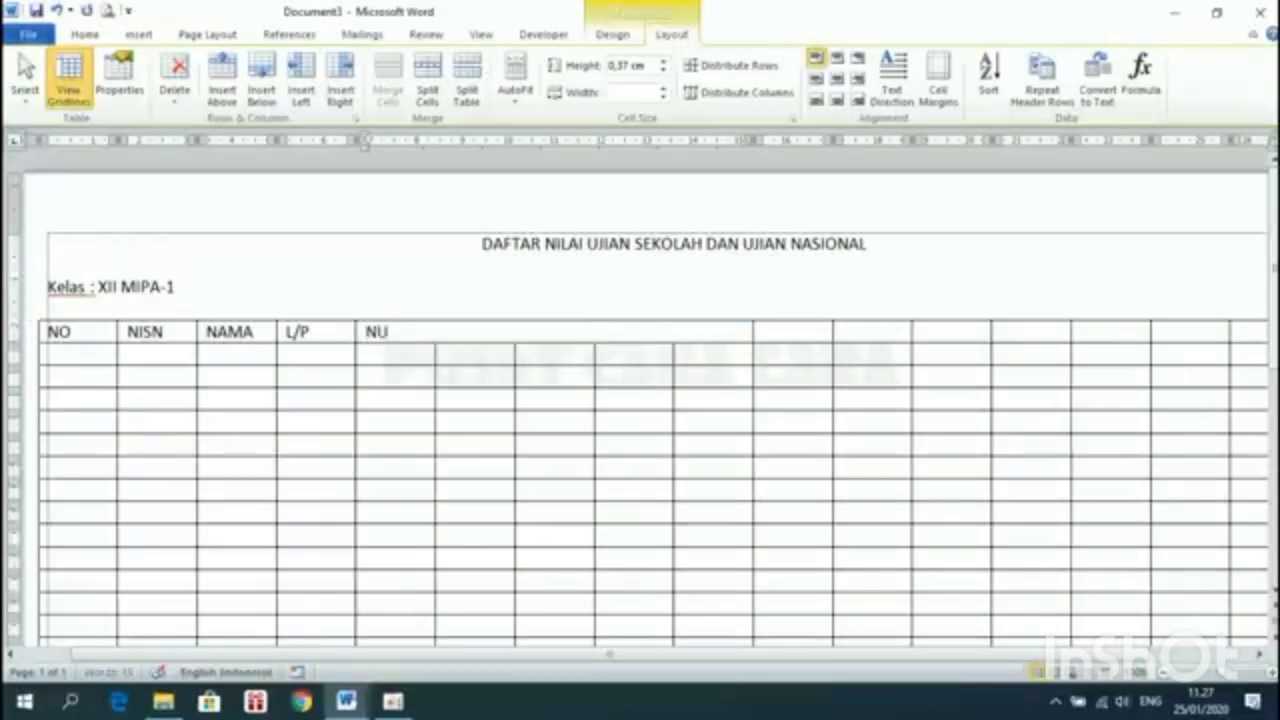
pyautogui.write('ILAI UJIAN SEKOLAH (us')
pyautogui.press('BackSpace')
pyautogui.press('BackSpace')
pyautogui.press('BackSpace')
pyautogui.write('(US)')
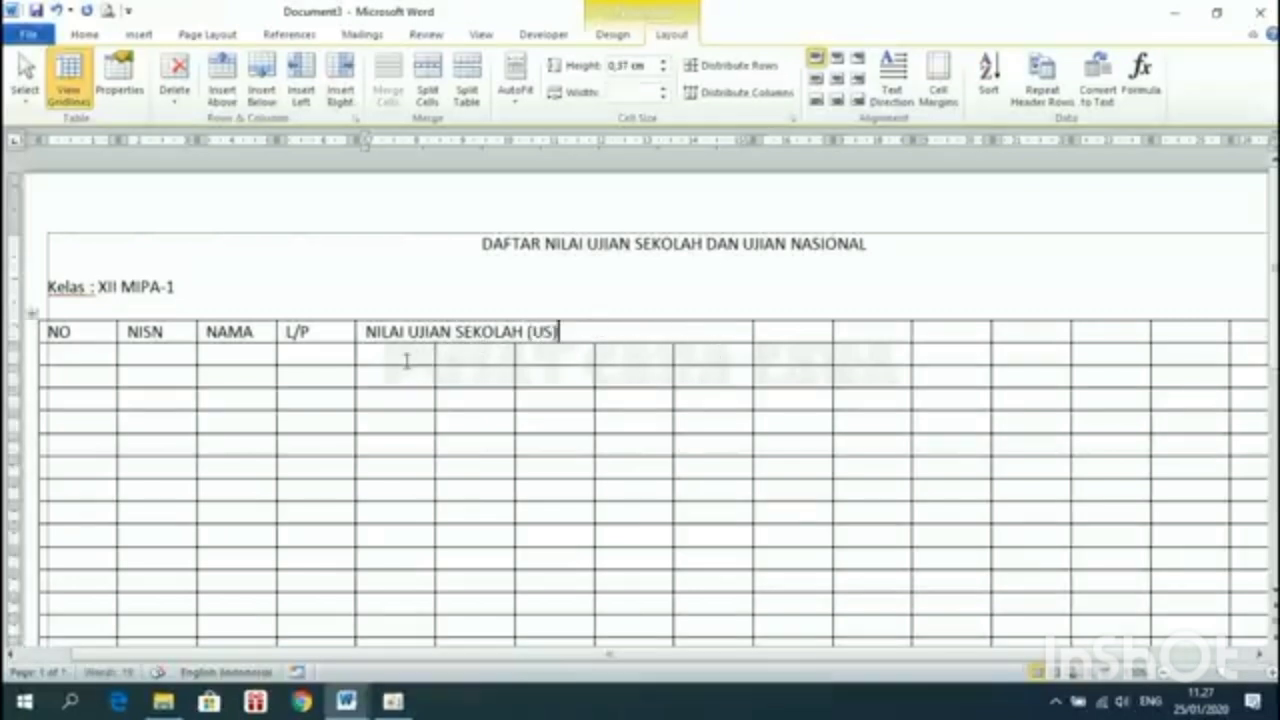
pyautogui.moveTo(348, 702)
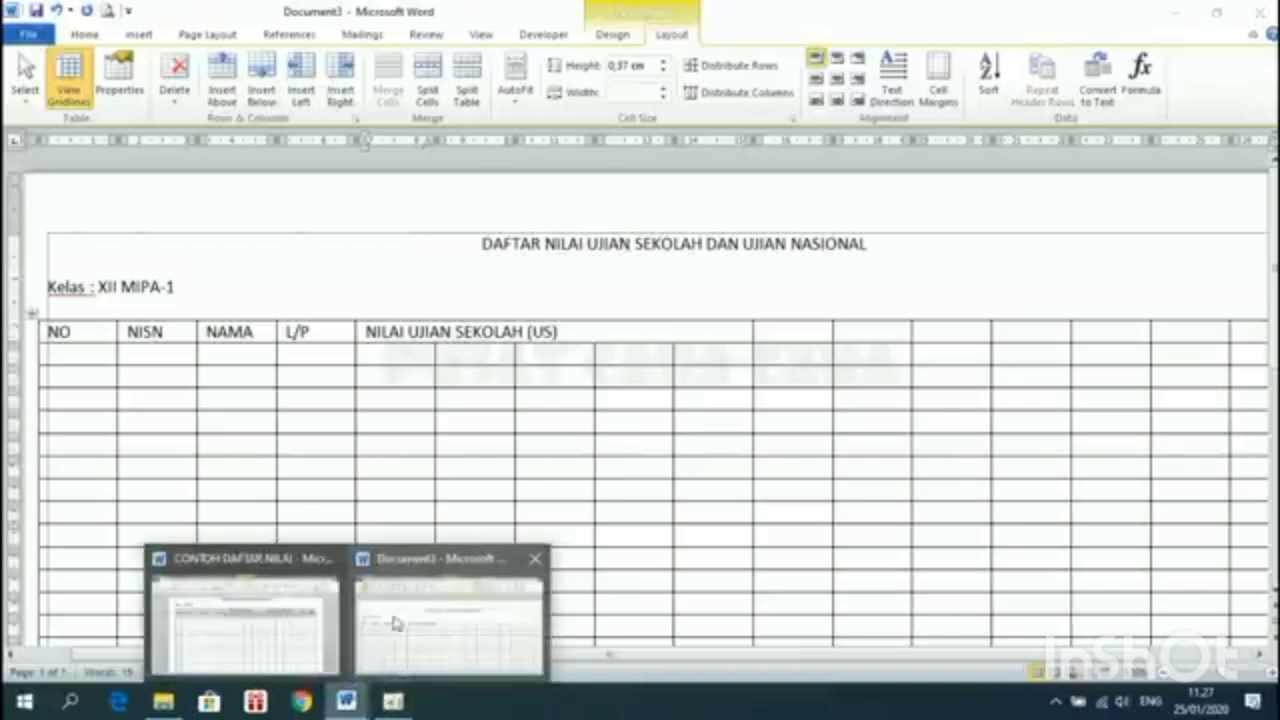
pyautogui.click(286, 623)
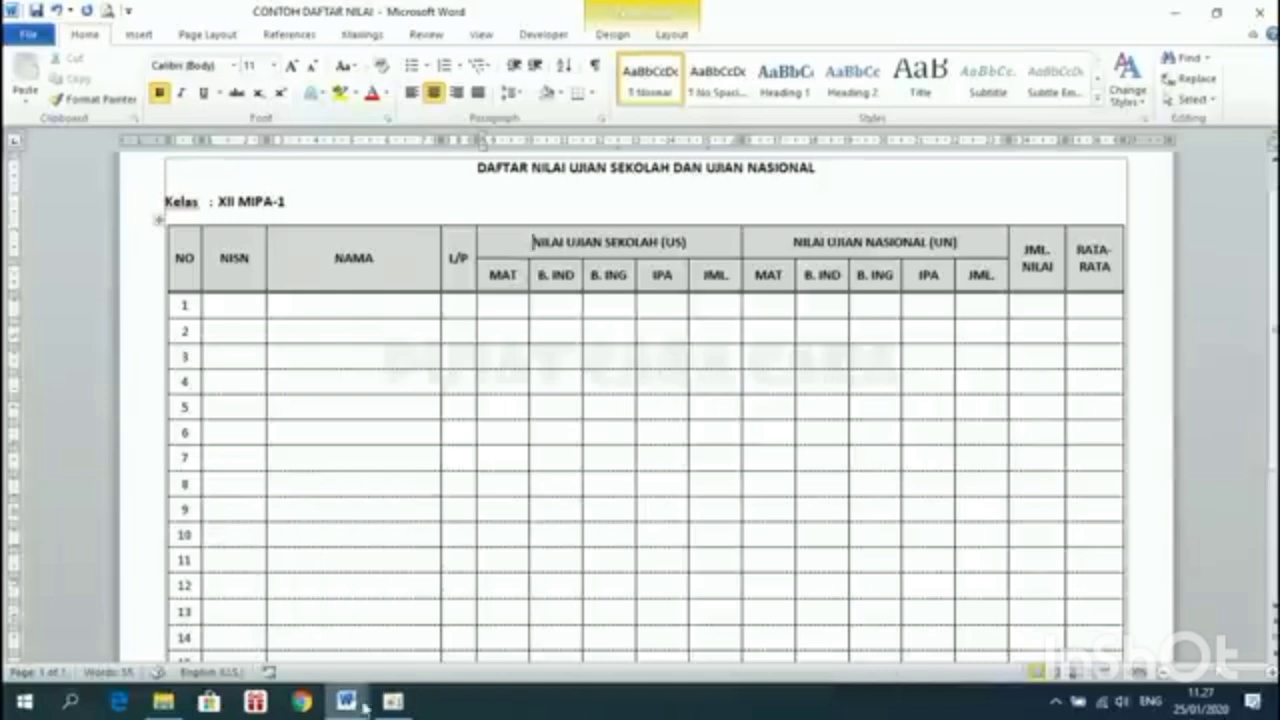
pyautogui.moveTo(364, 707)
pyautogui.click(456, 610)
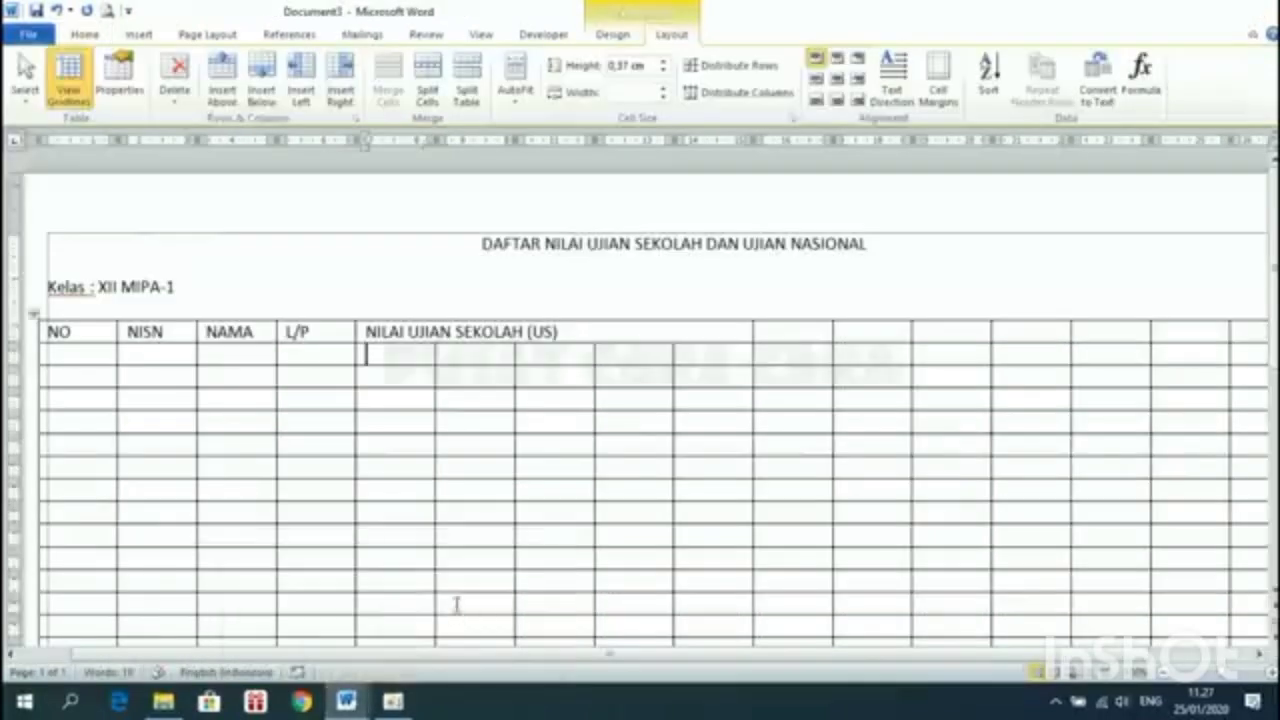
# Fill the subheading cells with MAT., B. IND, B. ING, IPA and JML., then view the sample
pyautogui.write('MAT.')
pyautogui.press('Tab')
pyautogui.write('B,')
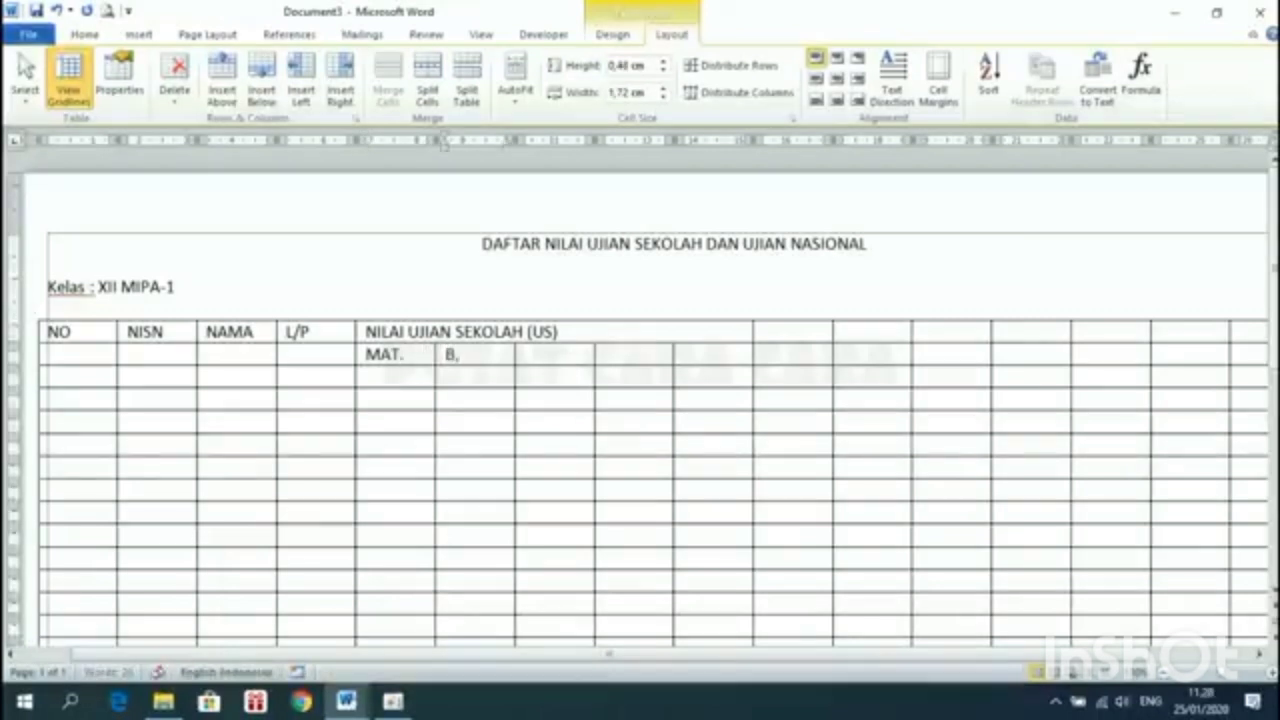
pyautogui.press('BackSpace')
pyautogui.write('. IND')
pyautogui.click(566, 363)
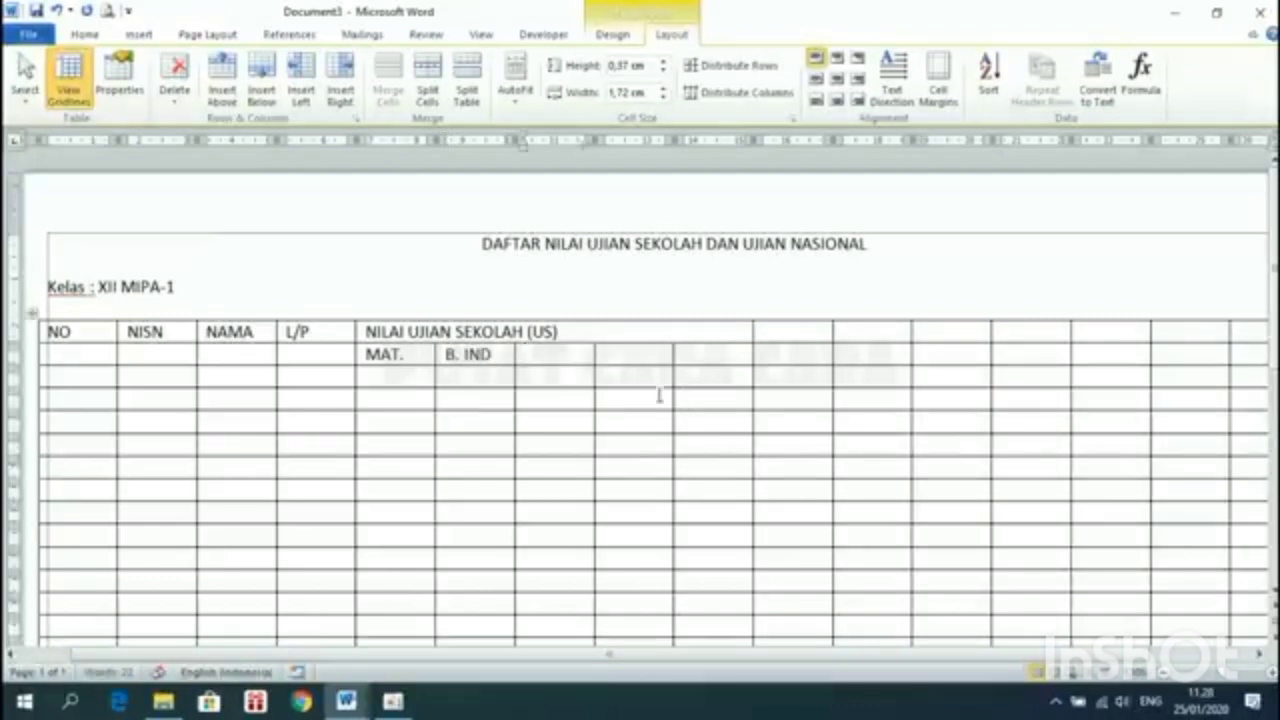
pyautogui.write('B. ING')
pyautogui.click(620, 352)
pyautogui.write('I')
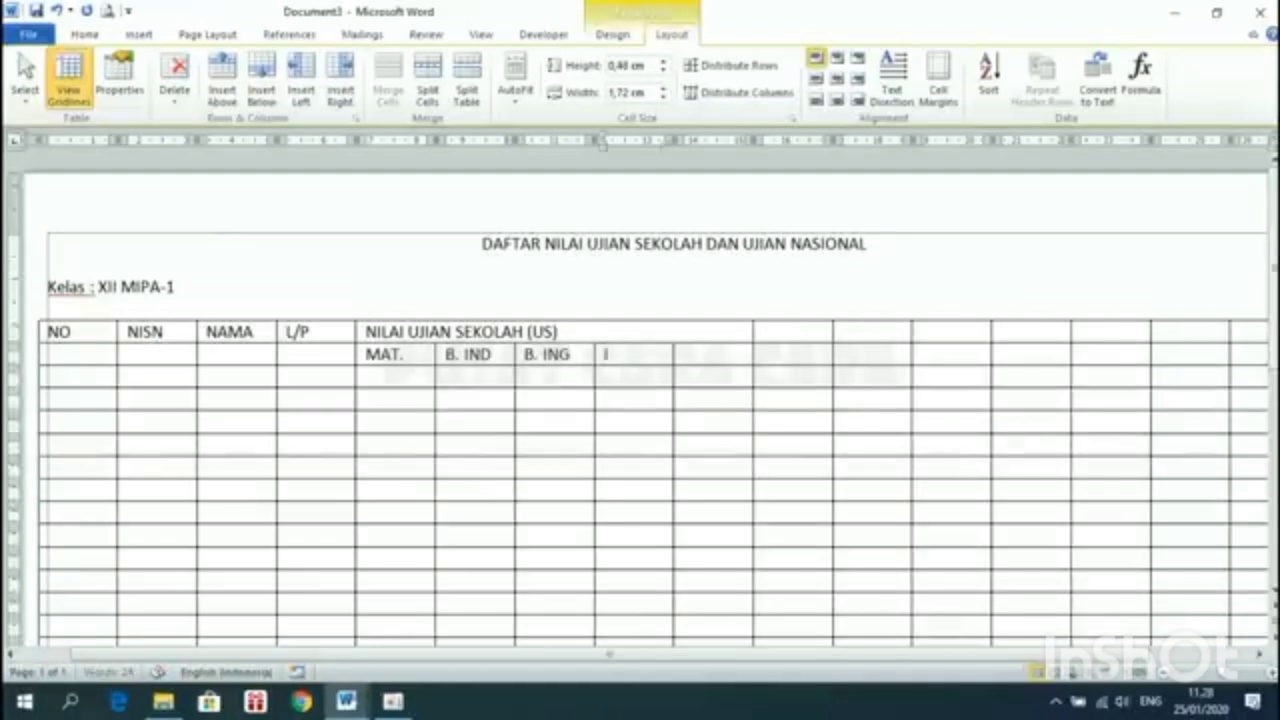
pyautogui.write('PA')
pyautogui.click(719, 354)
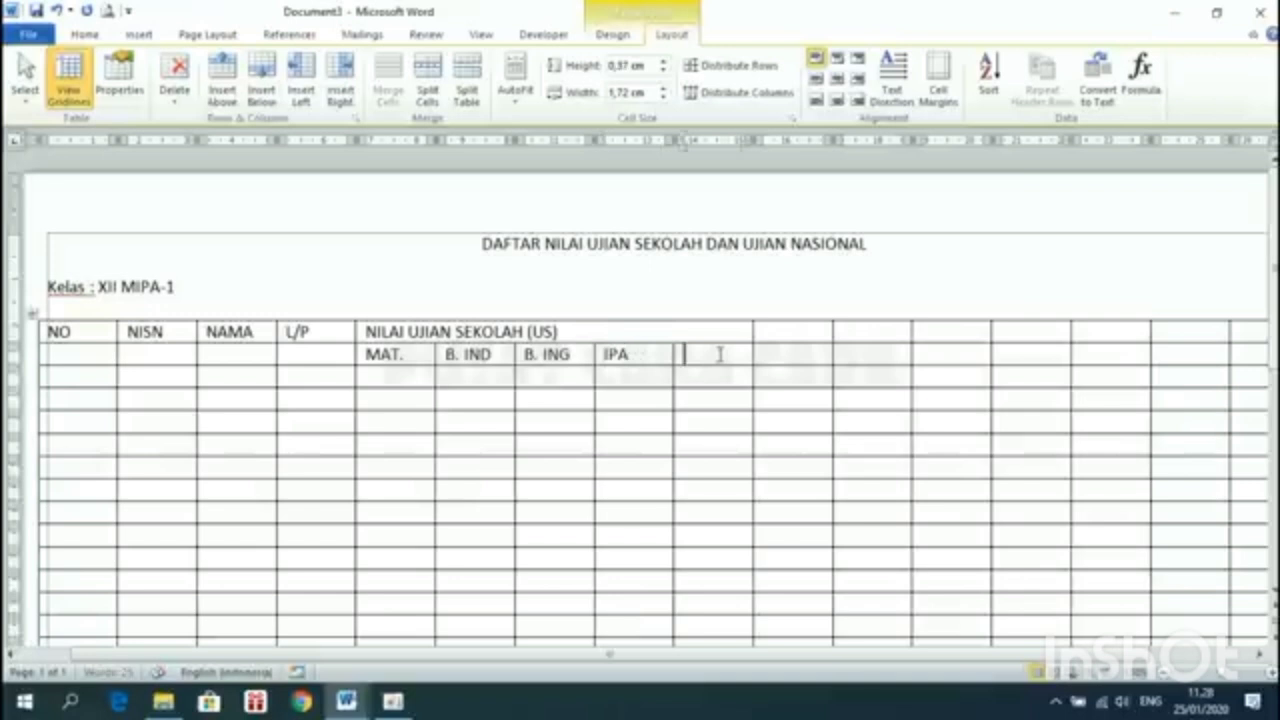
pyautogui.write('JML.')
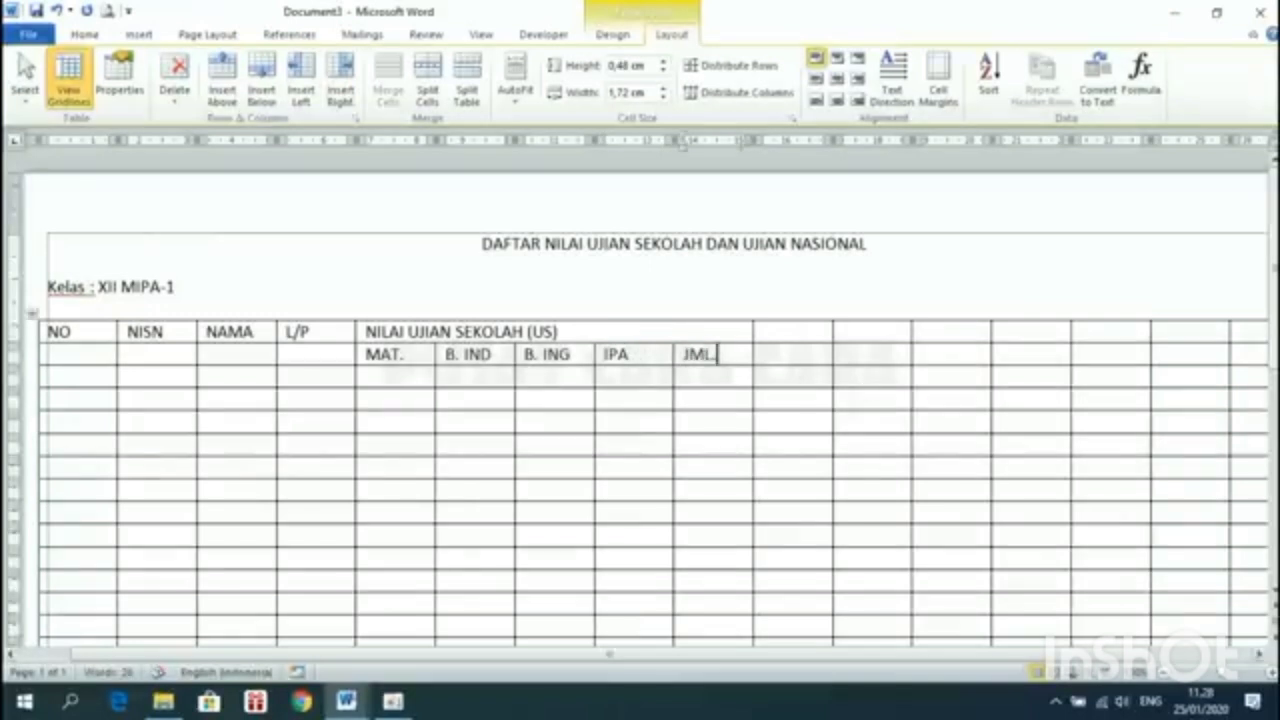
pyautogui.moveTo(346, 701)
pyautogui.click(295, 625)
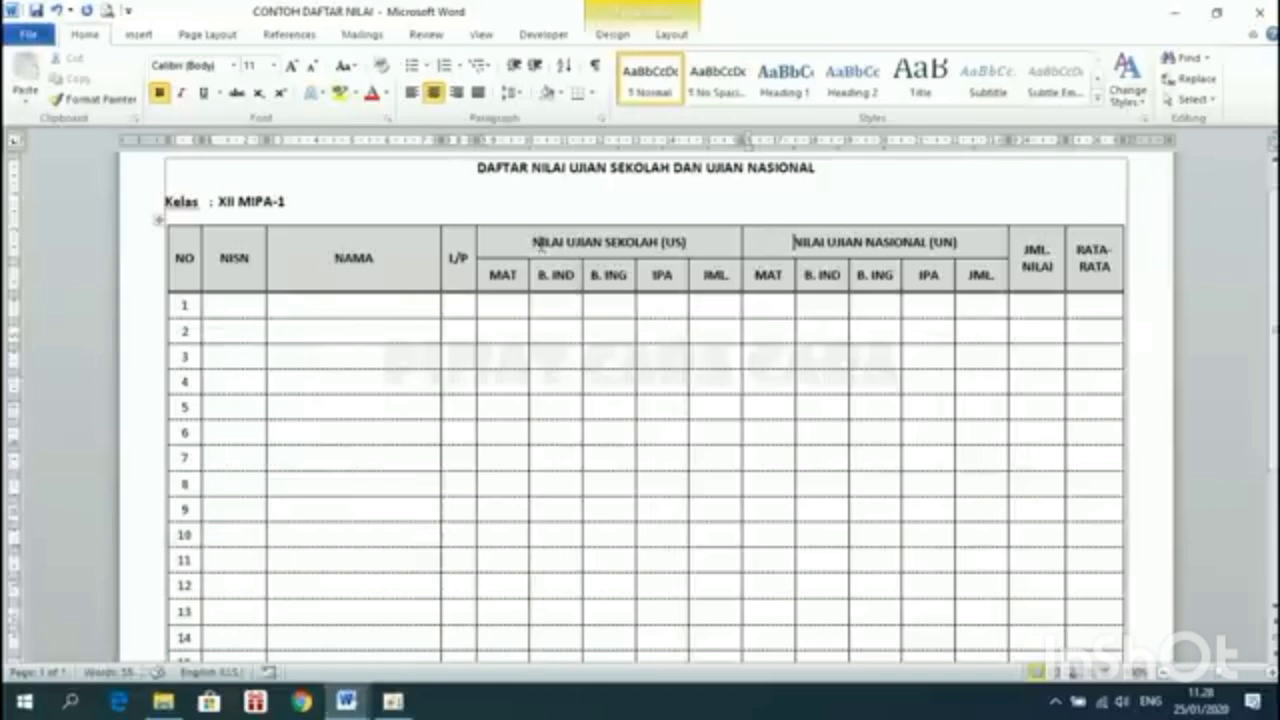
# Back in Document3, combine the five top-row cells right of the US header via Merge Cells
pyautogui.moveTo(350, 702)
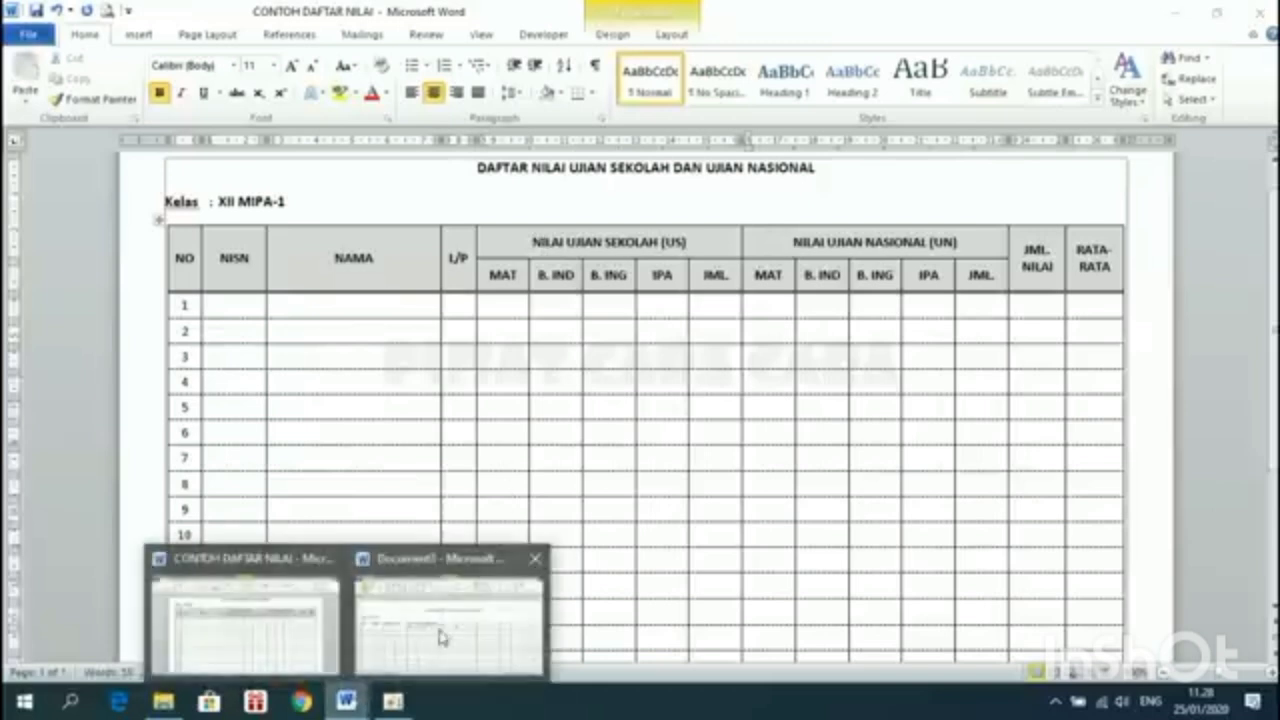
pyautogui.click(433, 628)
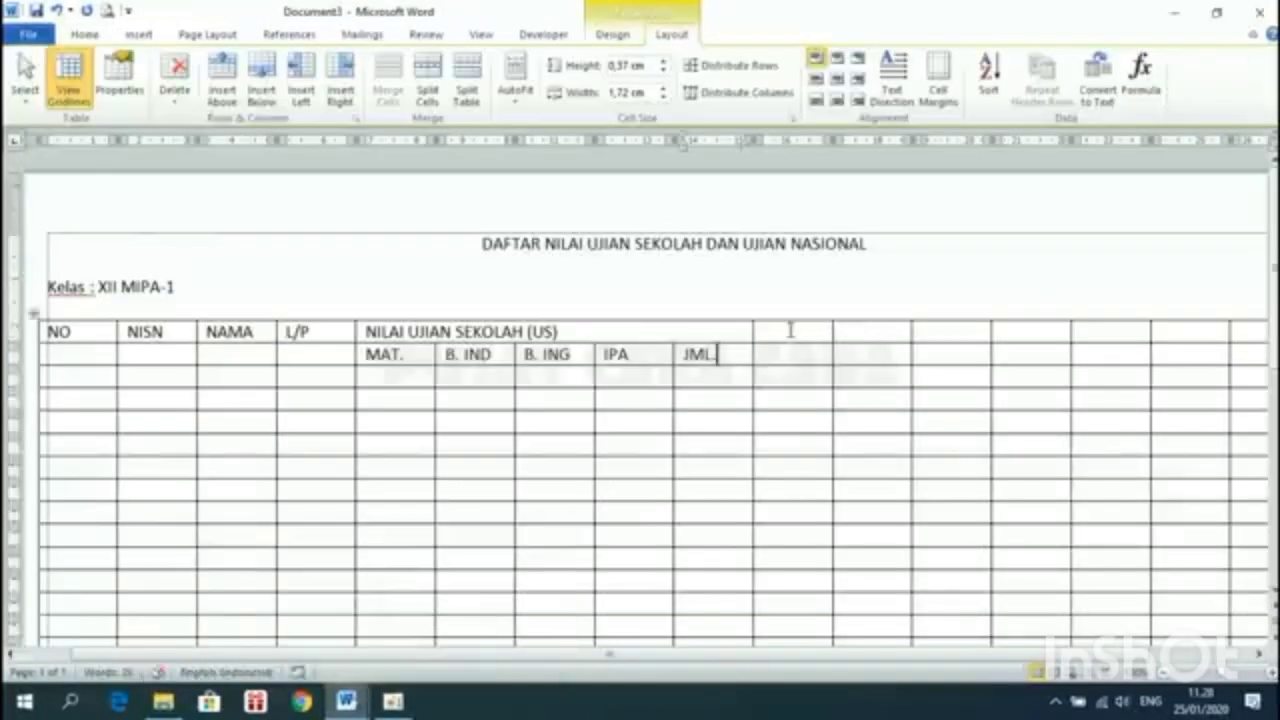
pyautogui.moveTo(763, 331); pyautogui.dragTo(1092, 344)
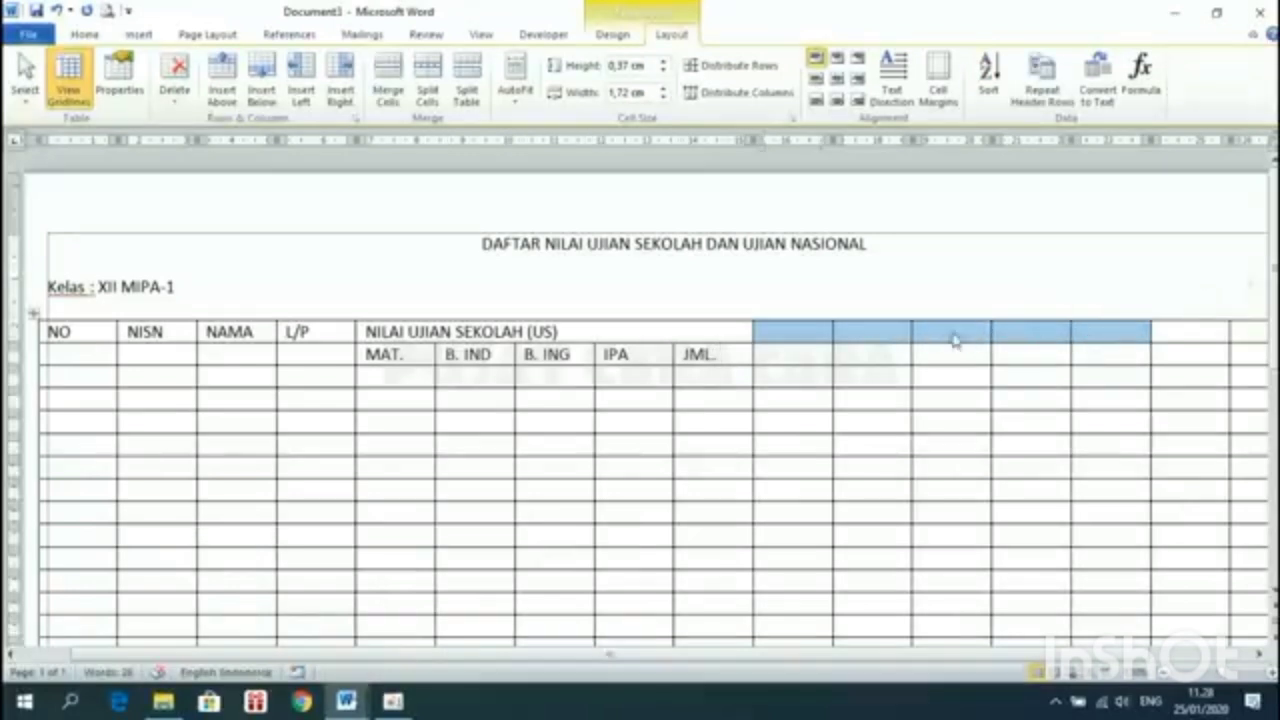
pyautogui.rightClick(946, 341)
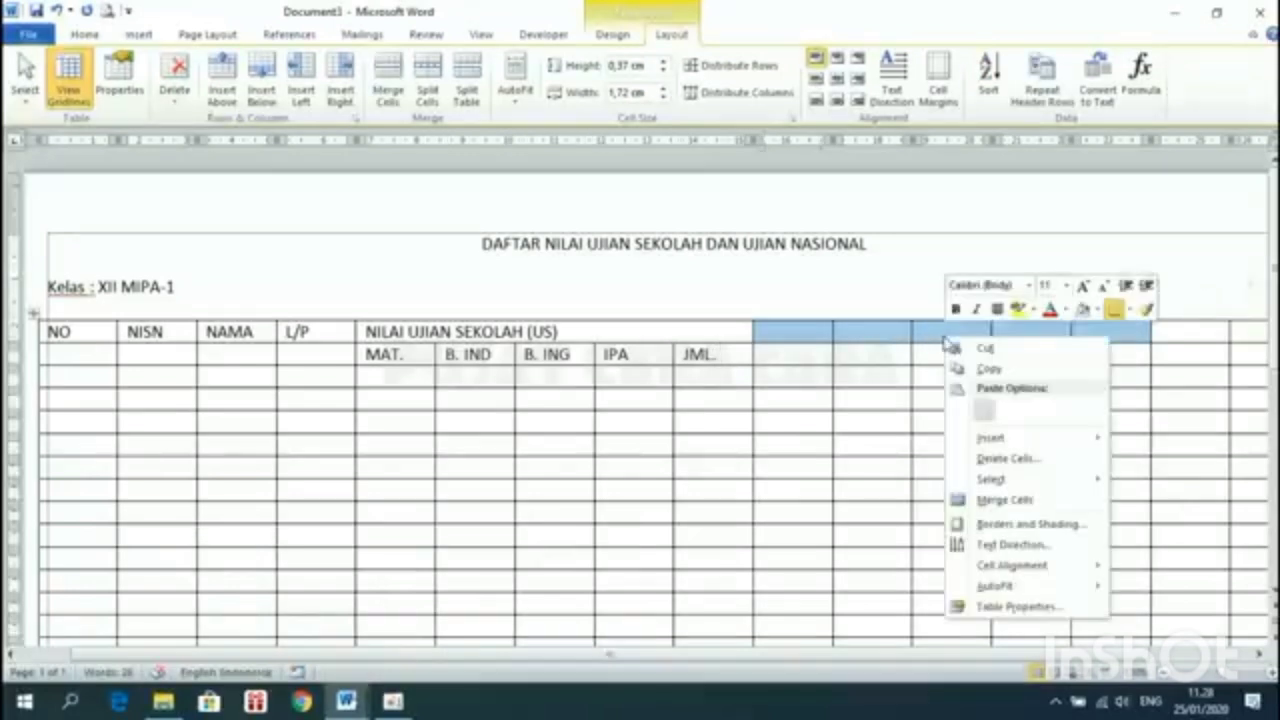
pyautogui.click(1007, 500)
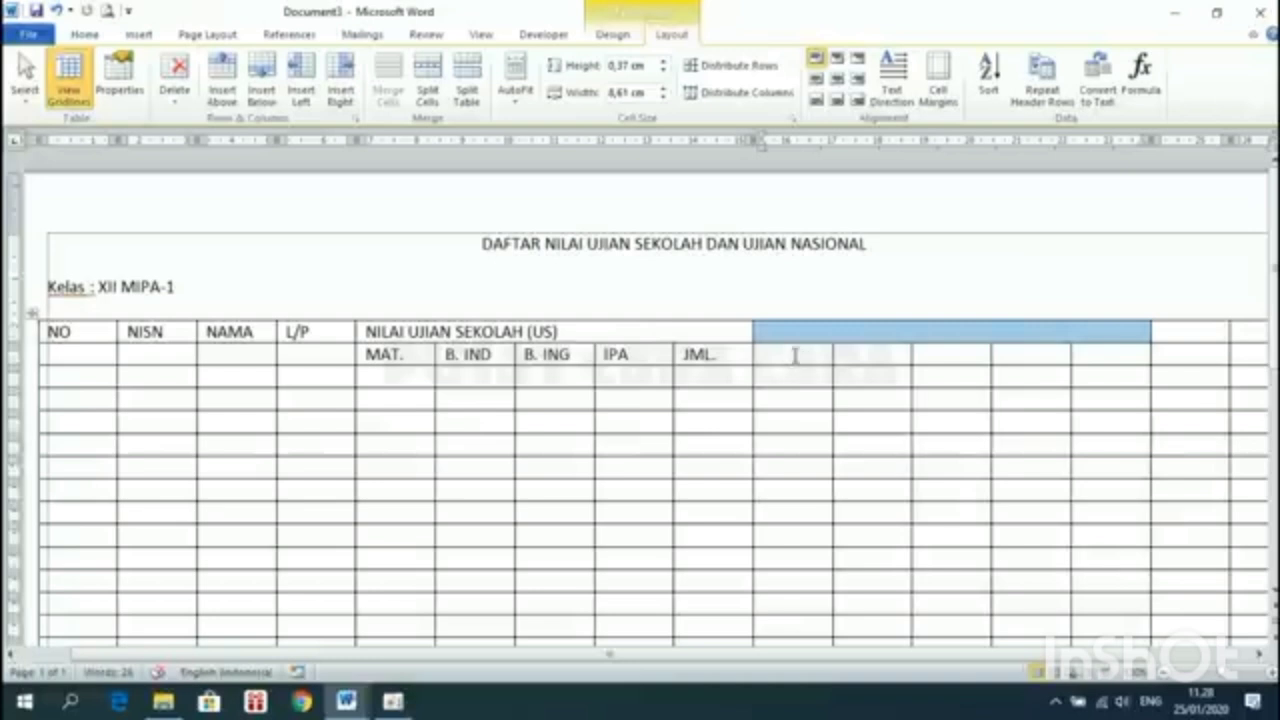
pyautogui.click(795, 355)
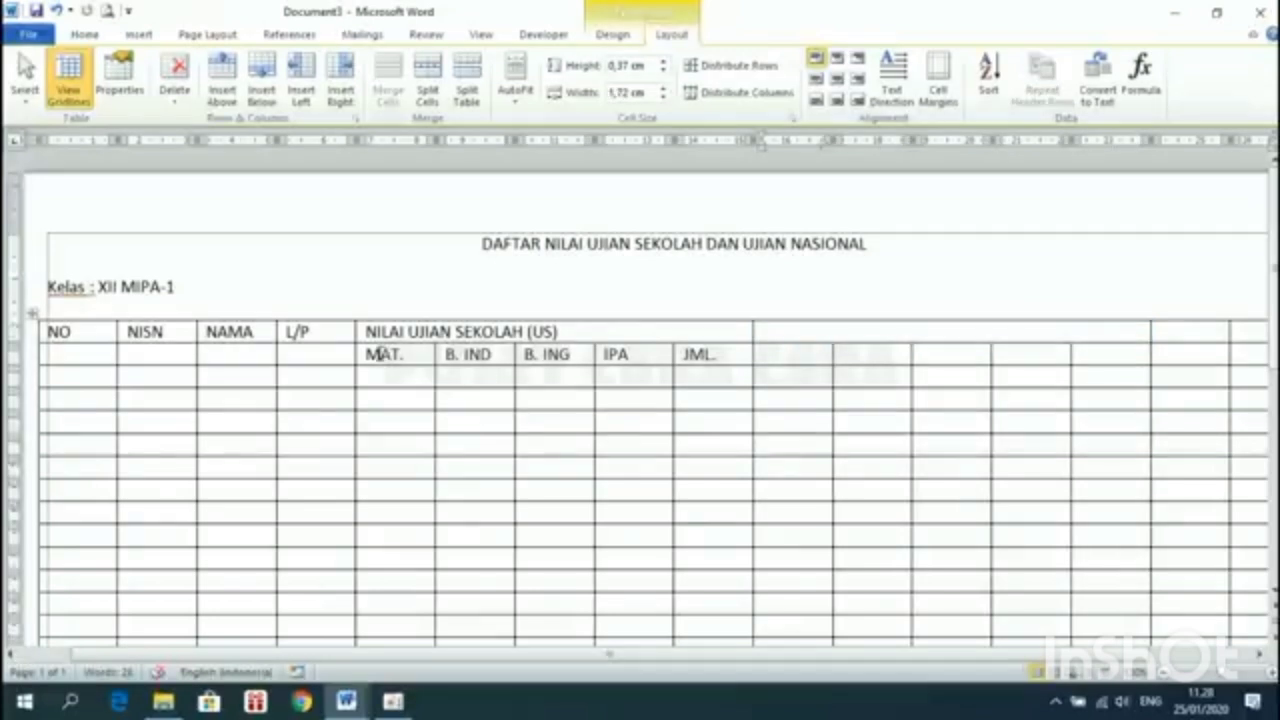
# Copy the MAT. through JML. subheadings and paste them into the five cells to their right
pyautogui.moveTo(384, 358); pyautogui.dragTo(705, 355)
pyautogui.click(677, 355)
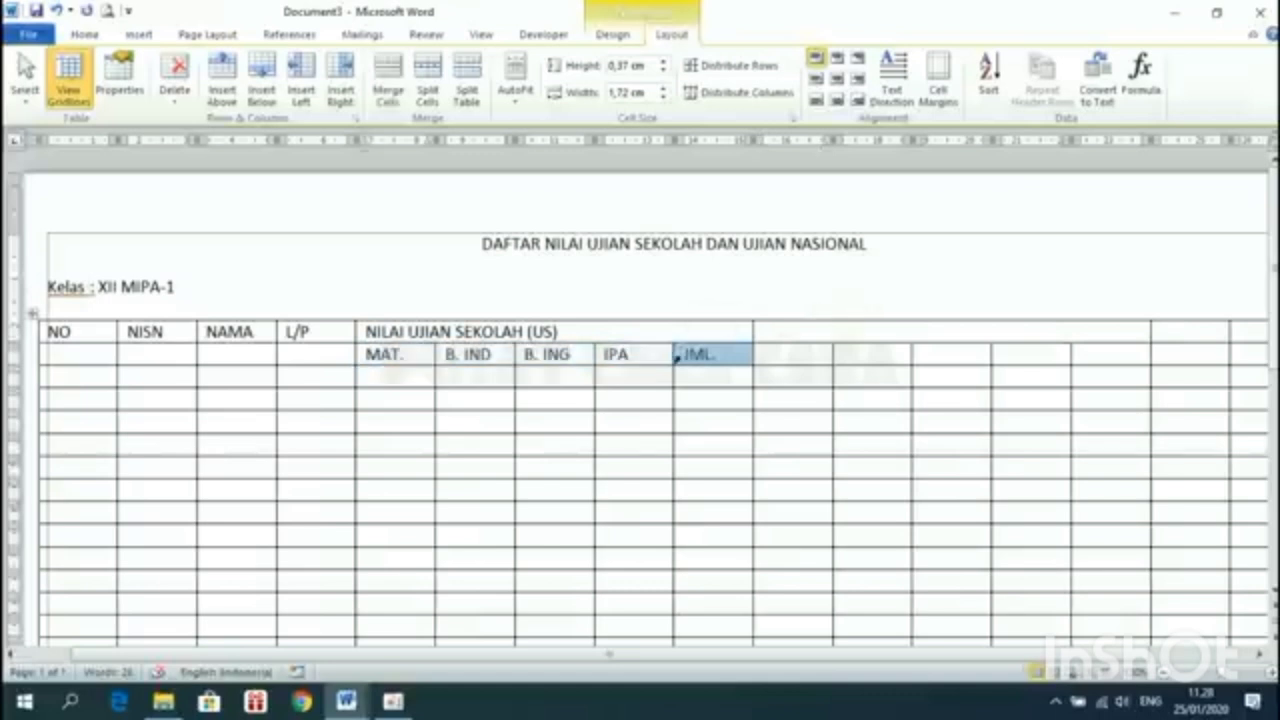
pyautogui.moveTo(376, 354); pyautogui.dragTo(697, 355)
pyautogui.rightClick(651, 358)
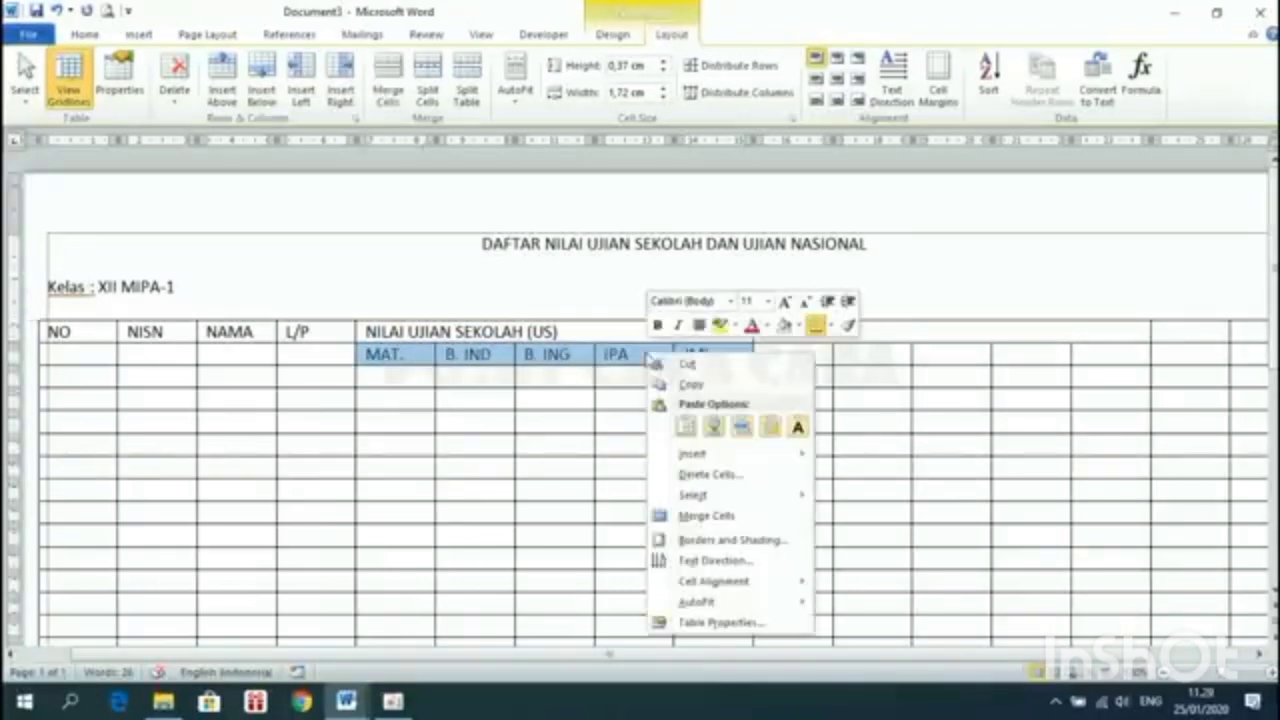
pyautogui.click(722, 385)
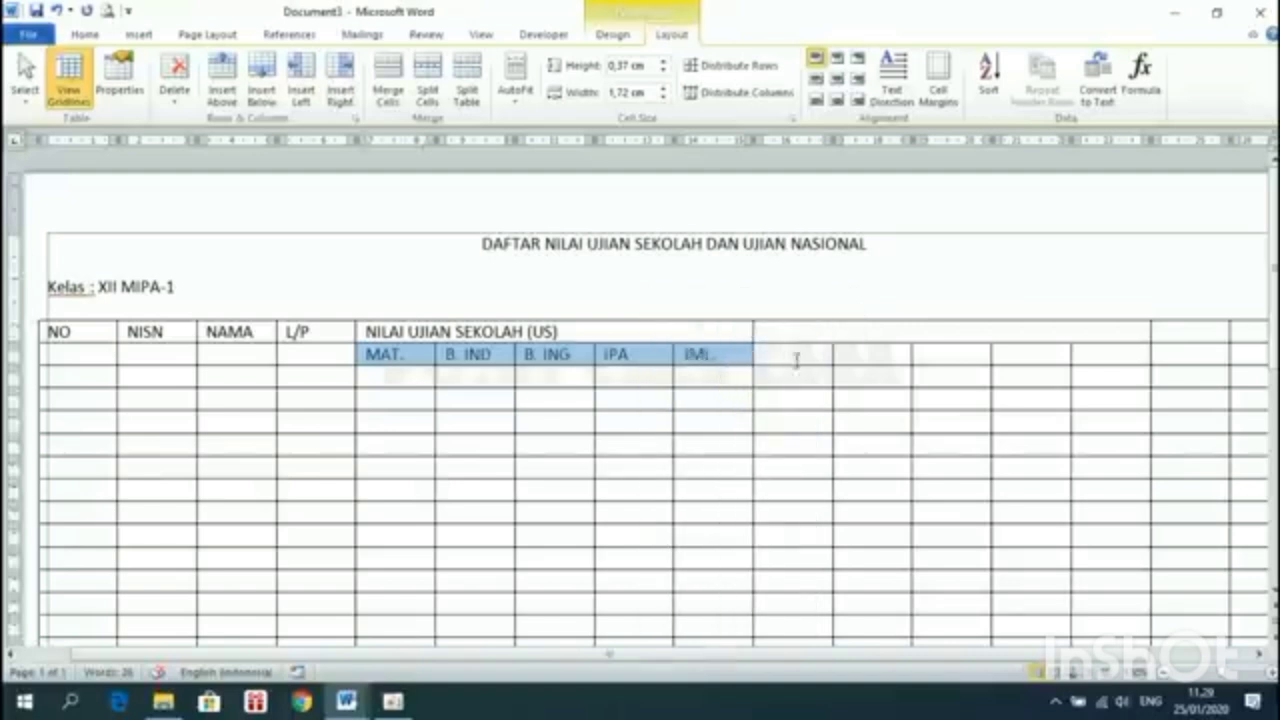
pyautogui.click(774, 354)
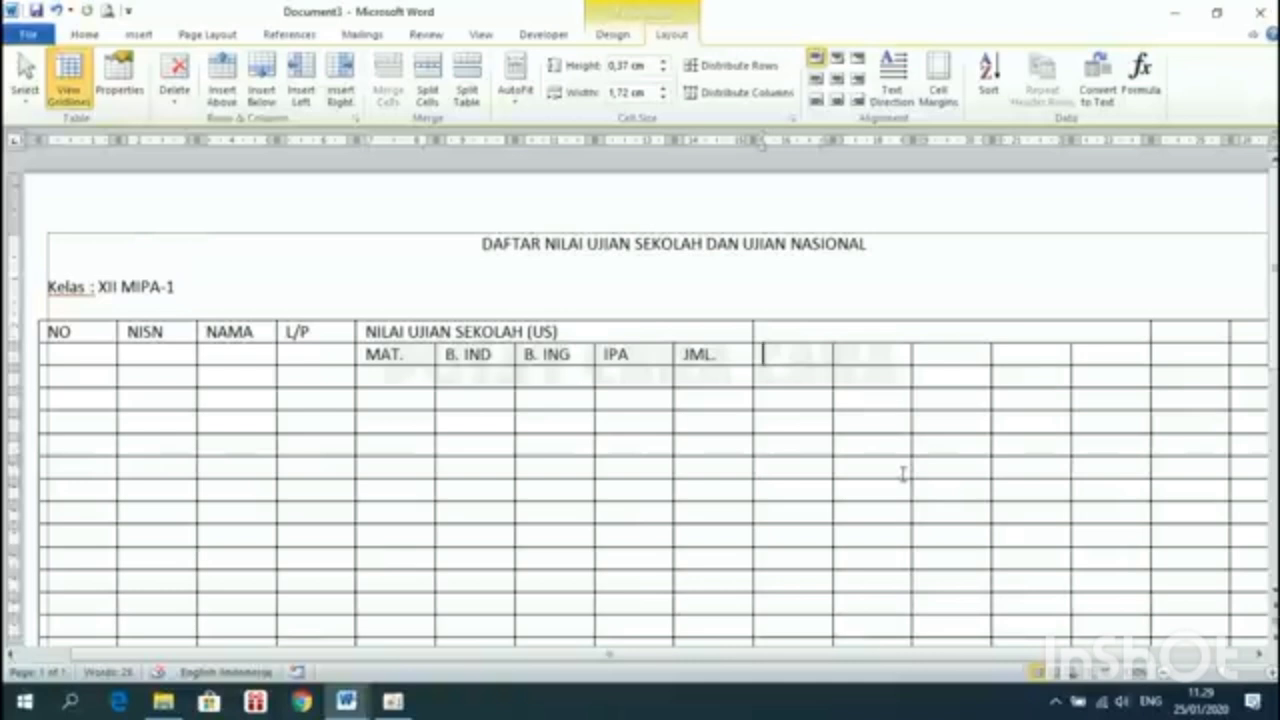
pyautogui.hotkey('ctrl', 'v')
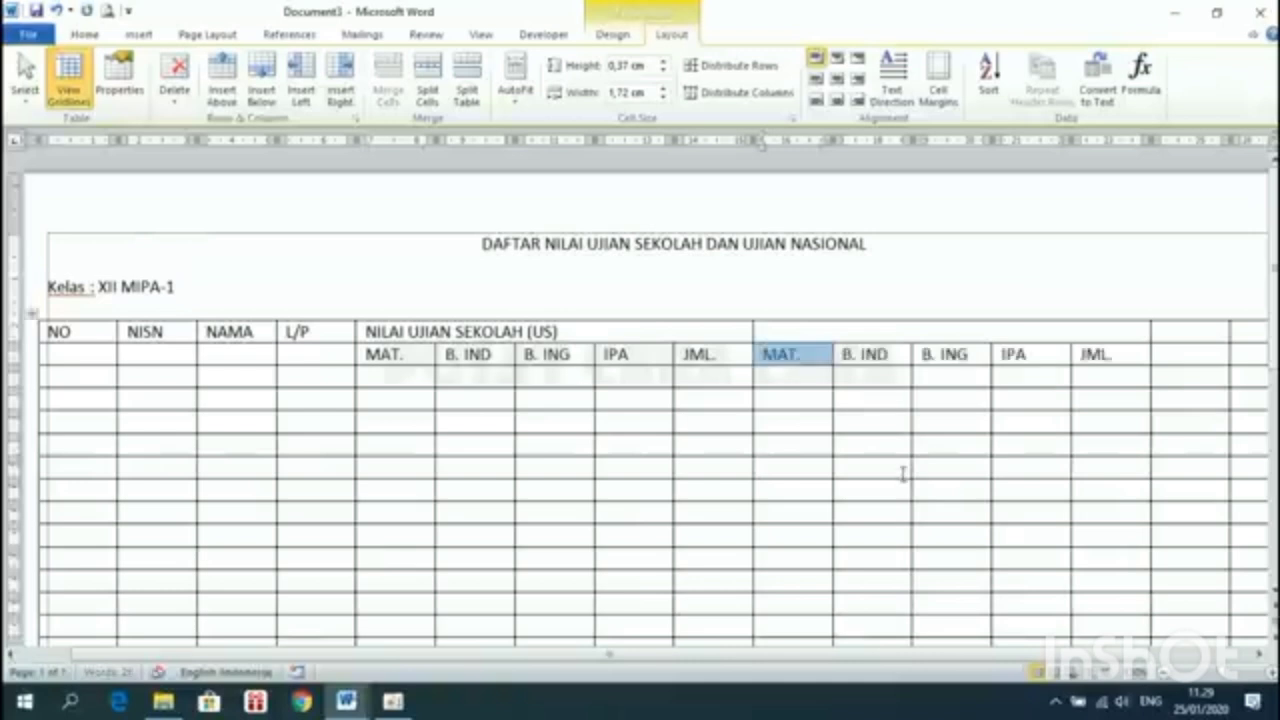
pyautogui.click(1047, 363)
# Type NILAI UJIAN NASIONAL (UN) into the second merged header cell
pyautogui.write('NILA')
pyautogui.press('BackSpace')
pyautogui.write('LAI')
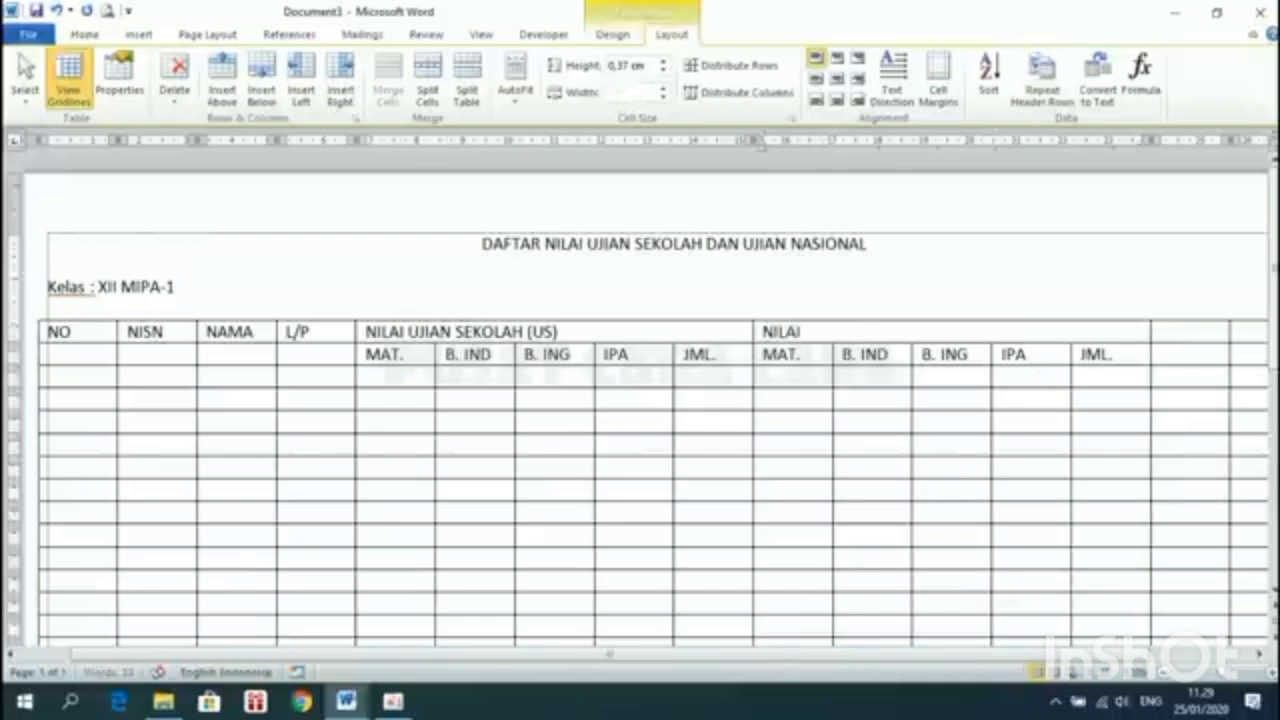
pyautogui.write(' UJIAN NASIO')
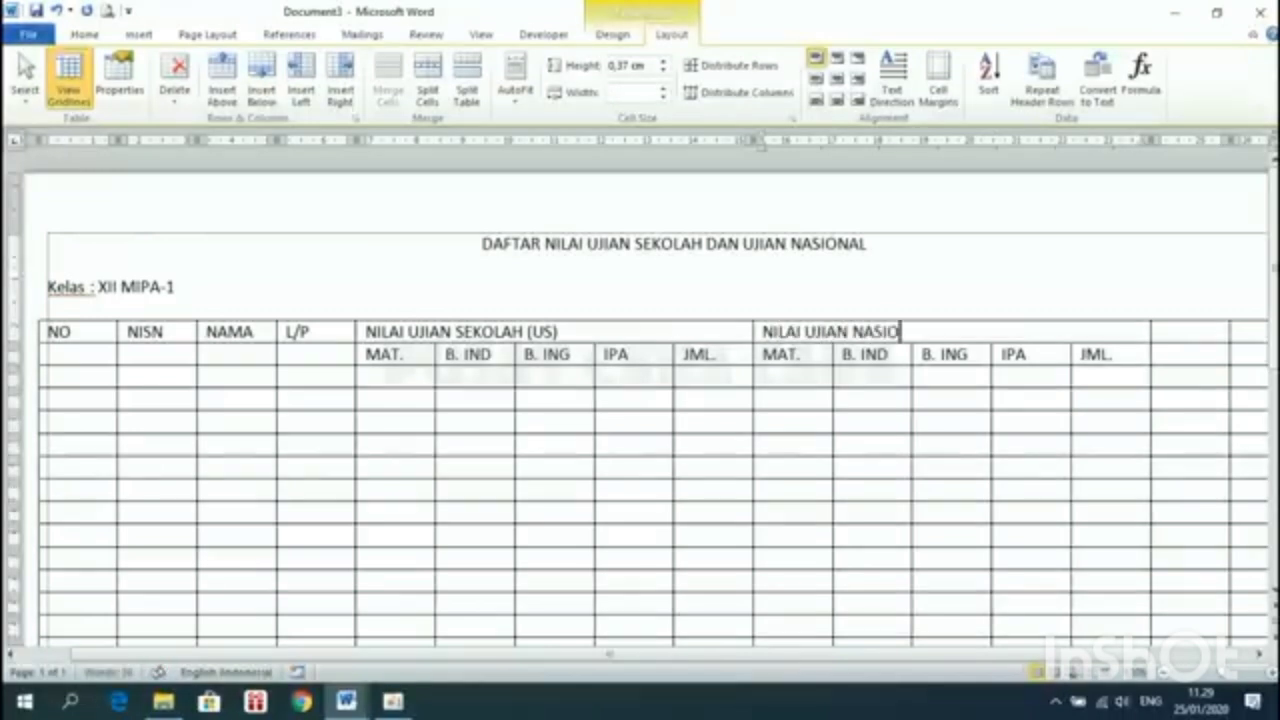
pyautogui.write('NAL (UN)')
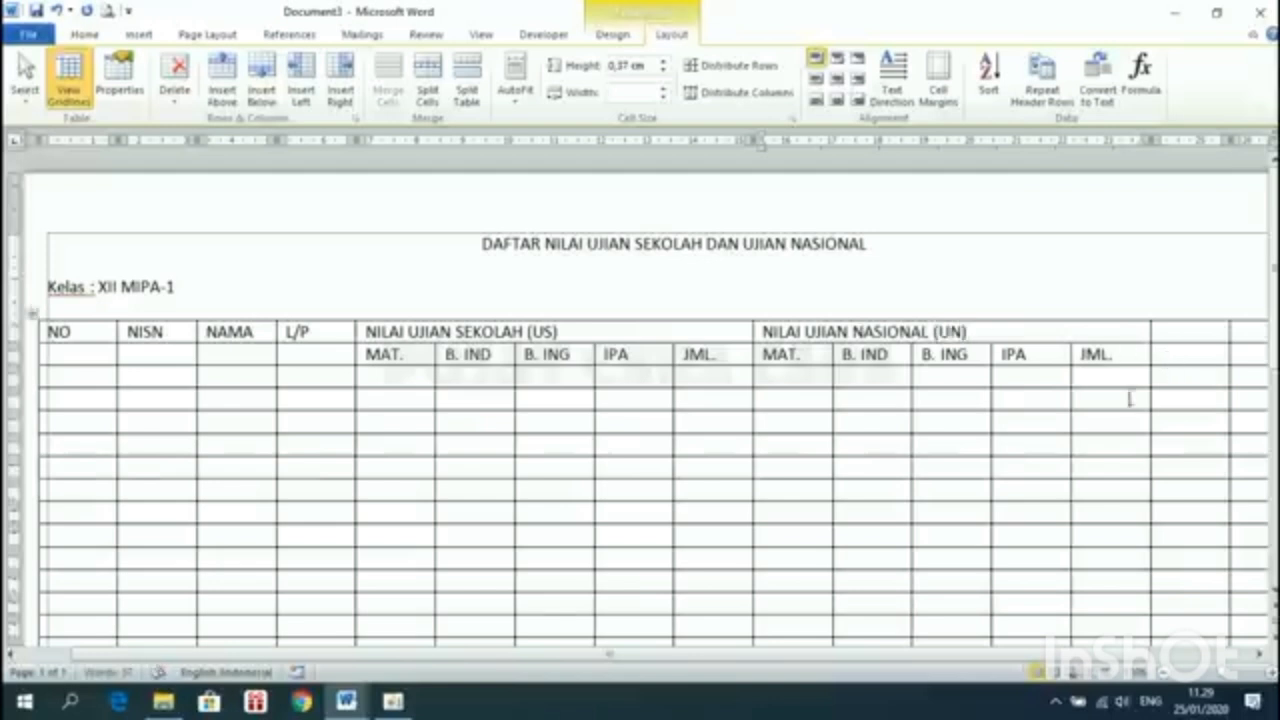
# Check the CONTOH DAFTAR NILAI reference window, then return to Document3
pyautogui.moveTo(350, 700)
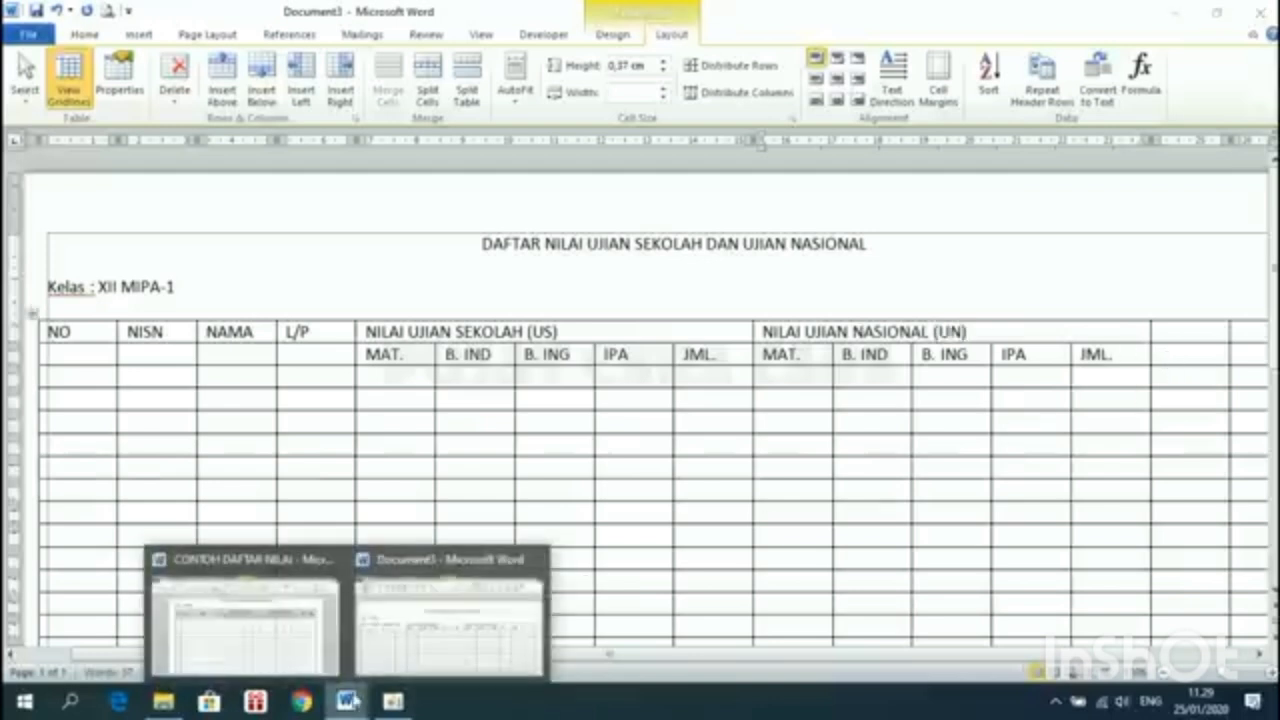
pyautogui.click(286, 609)
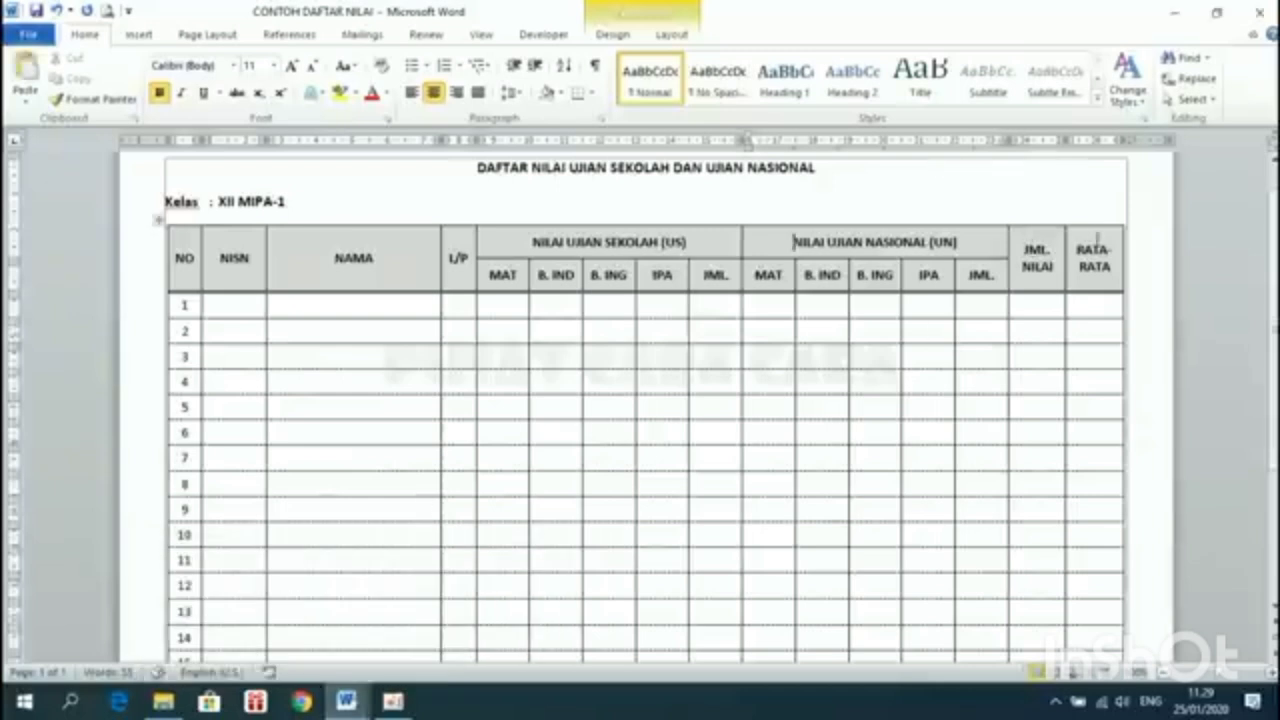
pyautogui.moveTo(347, 700)
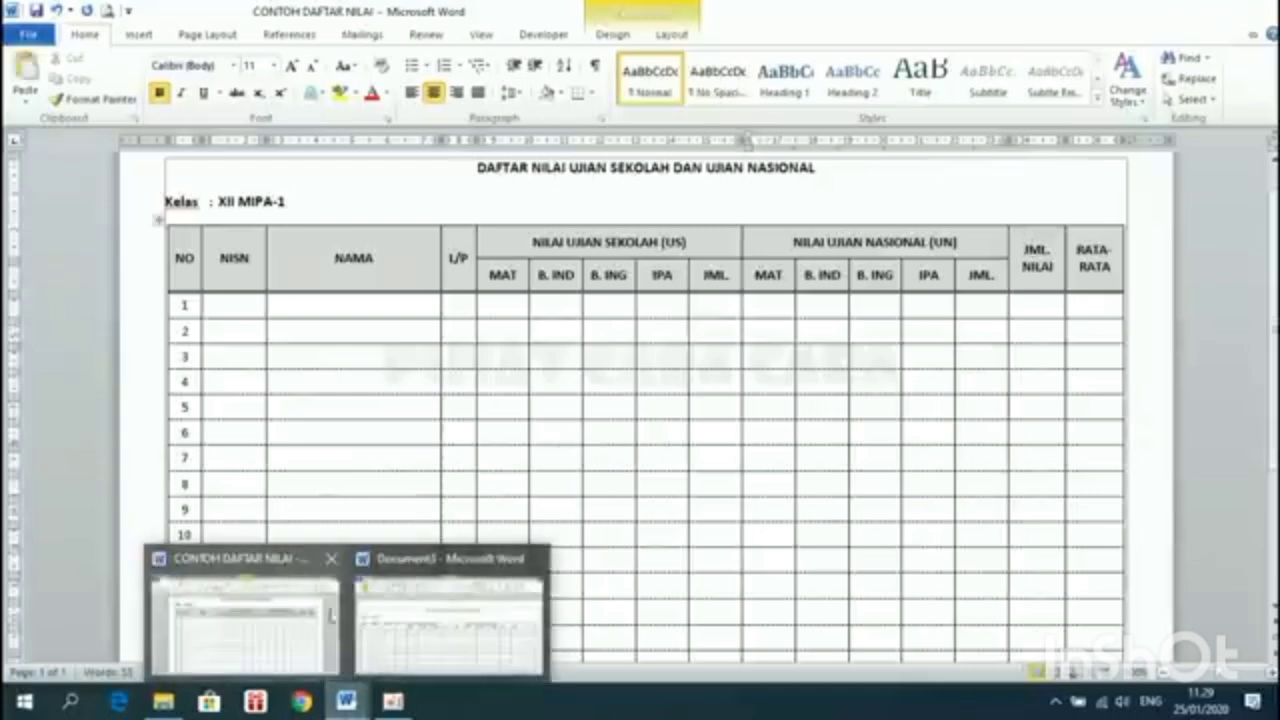
pyautogui.click(400, 614)
# Label the last two header cells JML. NILAI and RATA-RATA
pyautogui.write('JML. NI')
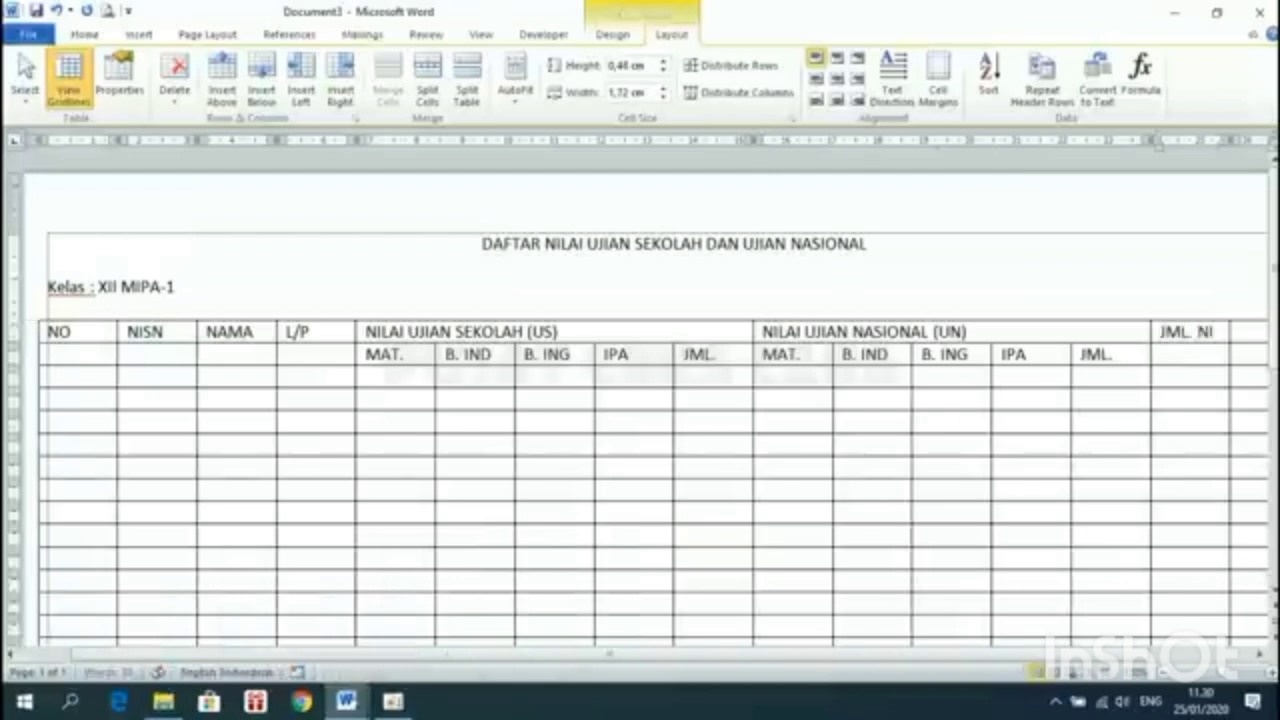
pyautogui.write('LAI')
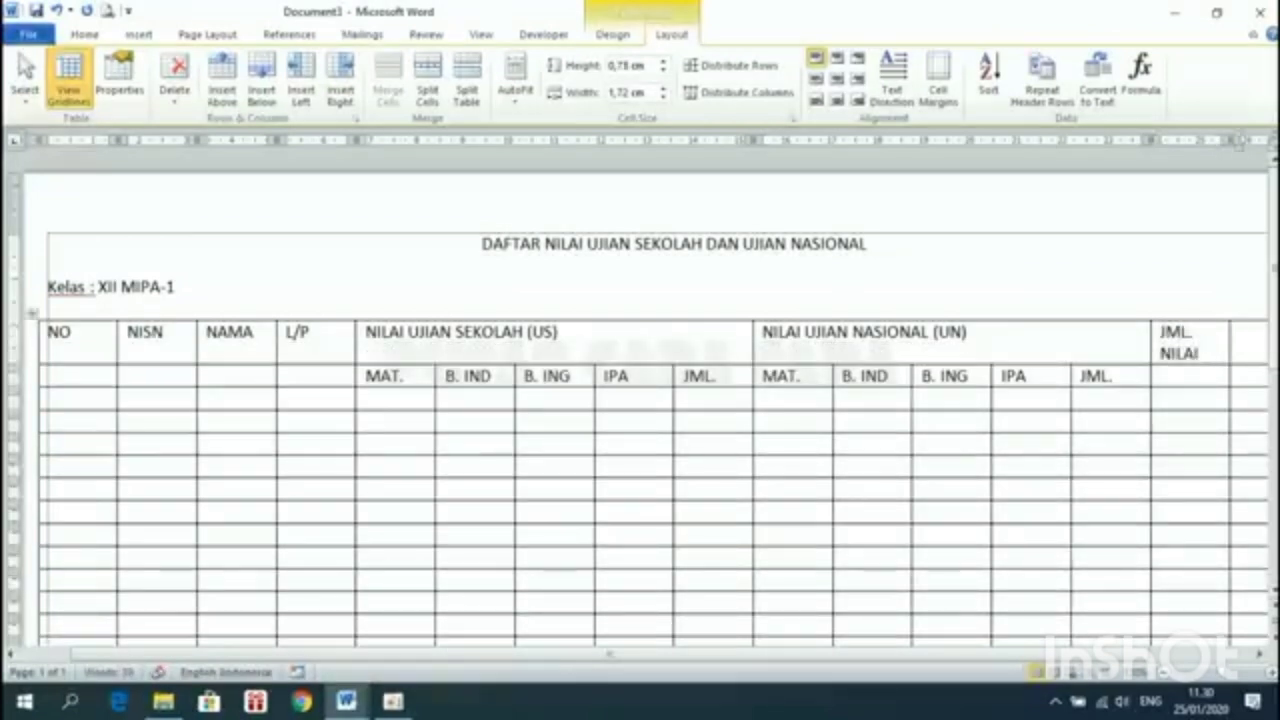
pyautogui.moveTo(1065, 655); pyautogui.dragTo(1132, 655)
pyautogui.write('RATA-RATA')
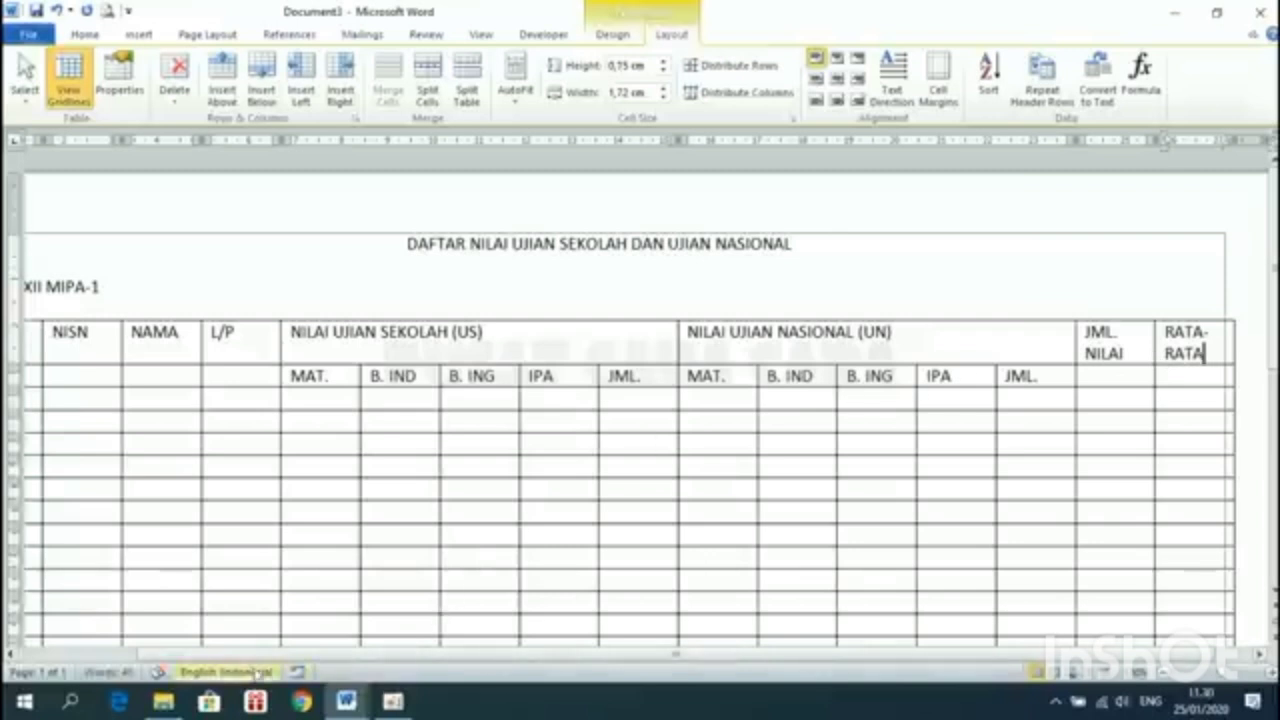
# Bring the CONTOH DAFTAR NILAI reference window forward from the taskbar
pyautogui.click(120, 656)
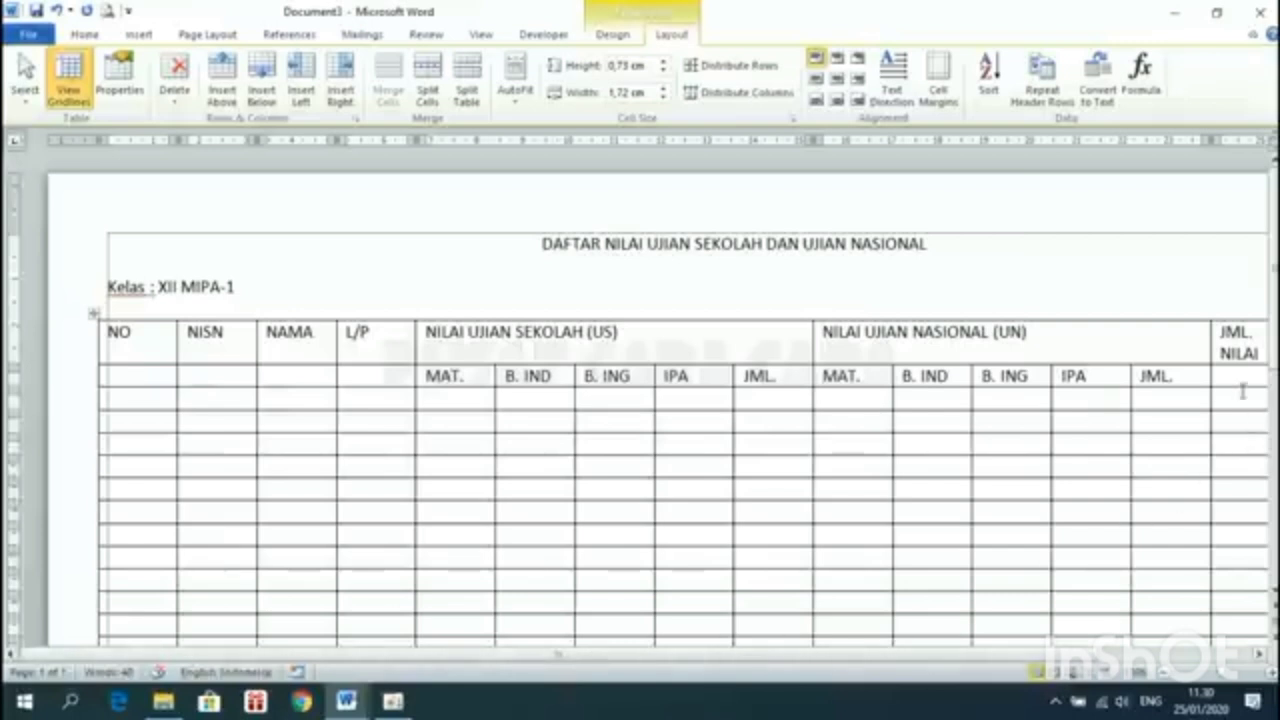
pyautogui.click(364, 702)
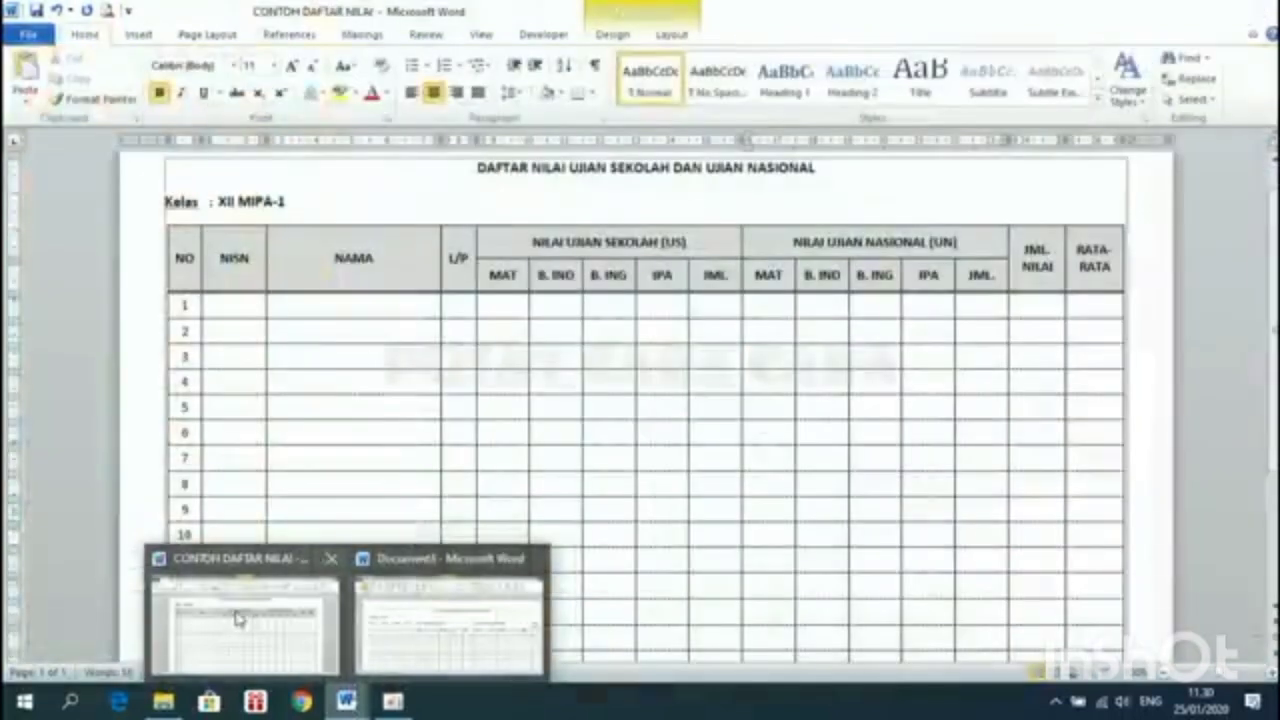
pyautogui.click(238, 618)
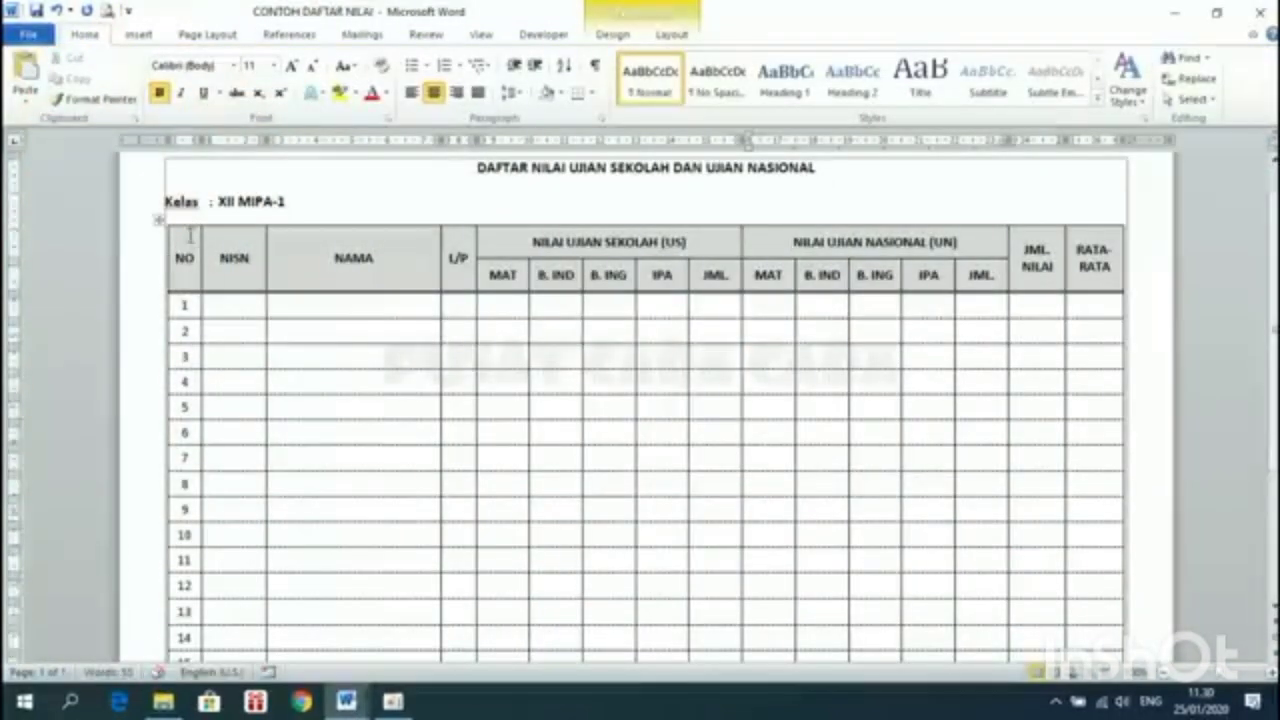
# Return to Document3 and merge the NO header with the empty cell below it
pyautogui.click(347, 702)
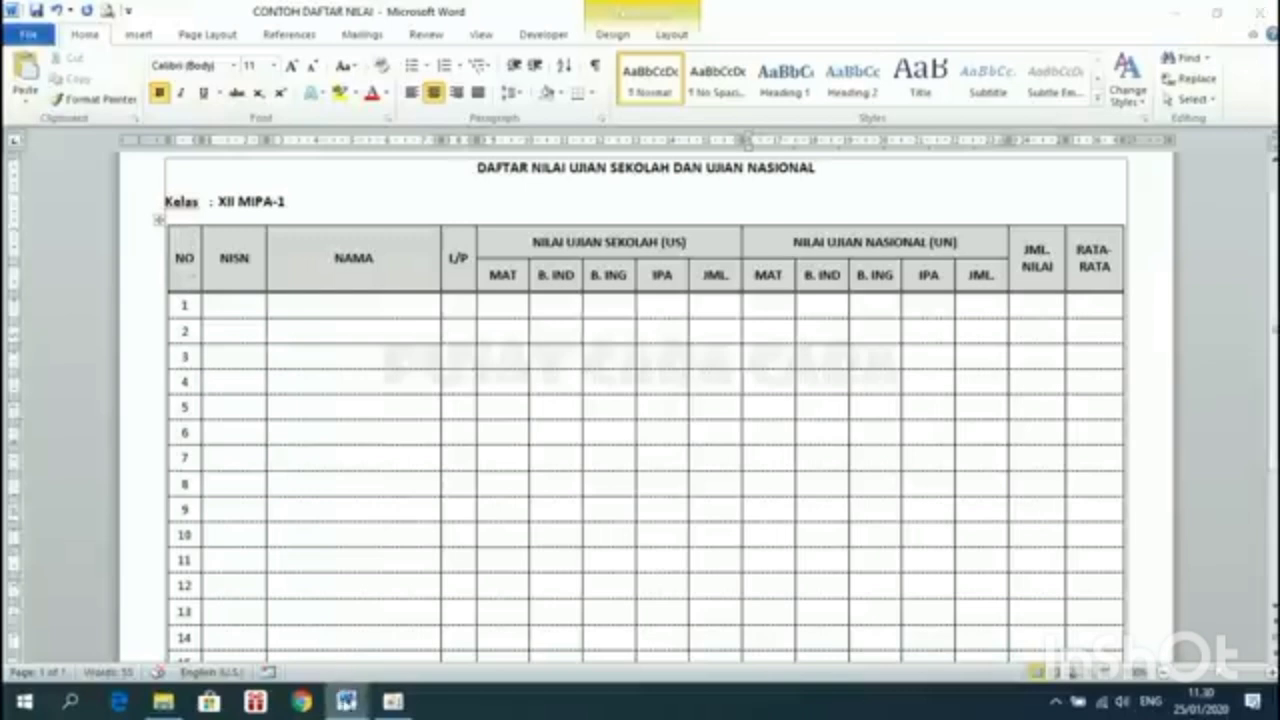
pyautogui.click(460, 615)
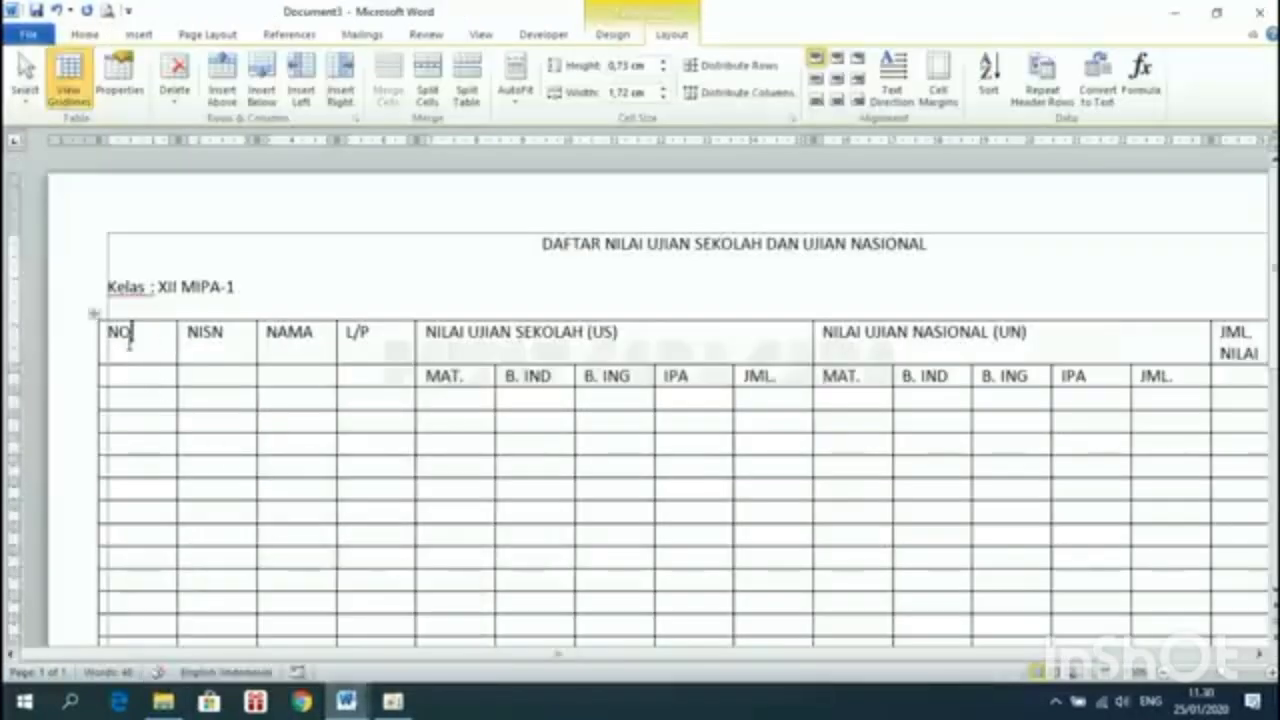
pyautogui.moveTo(130, 335); pyautogui.dragTo(137, 379)
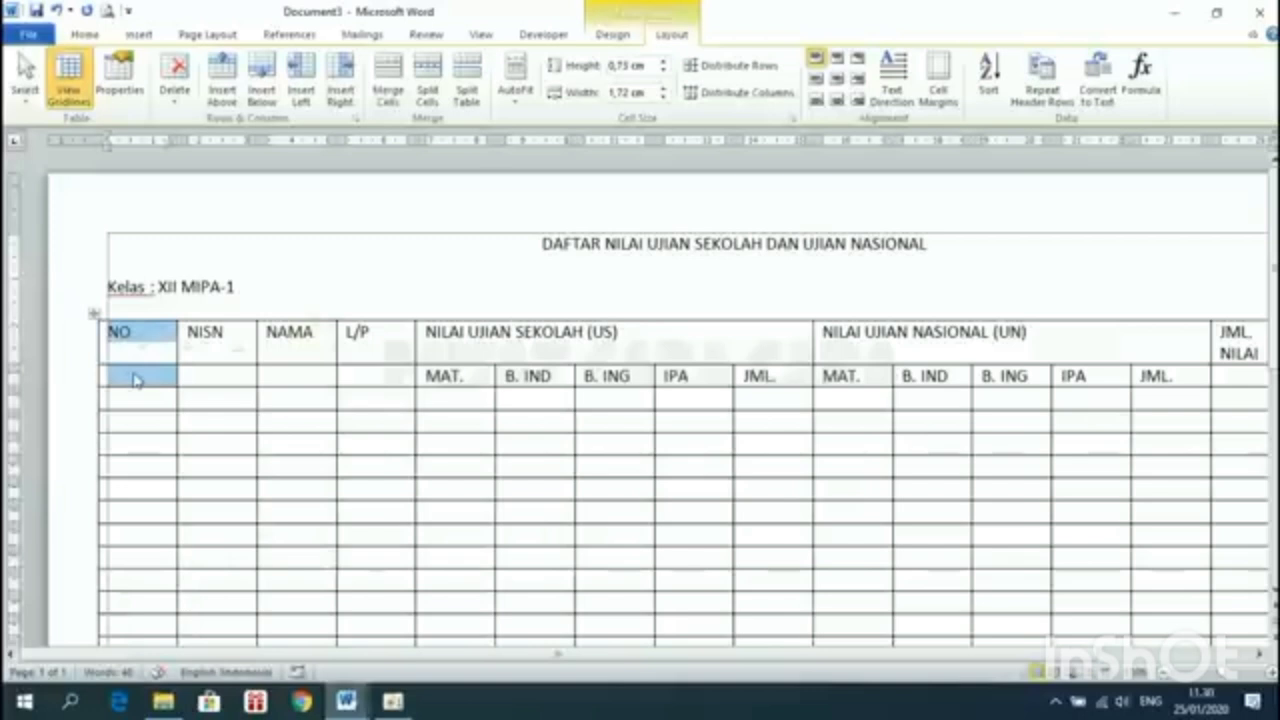
pyautogui.rightClick(142, 377)
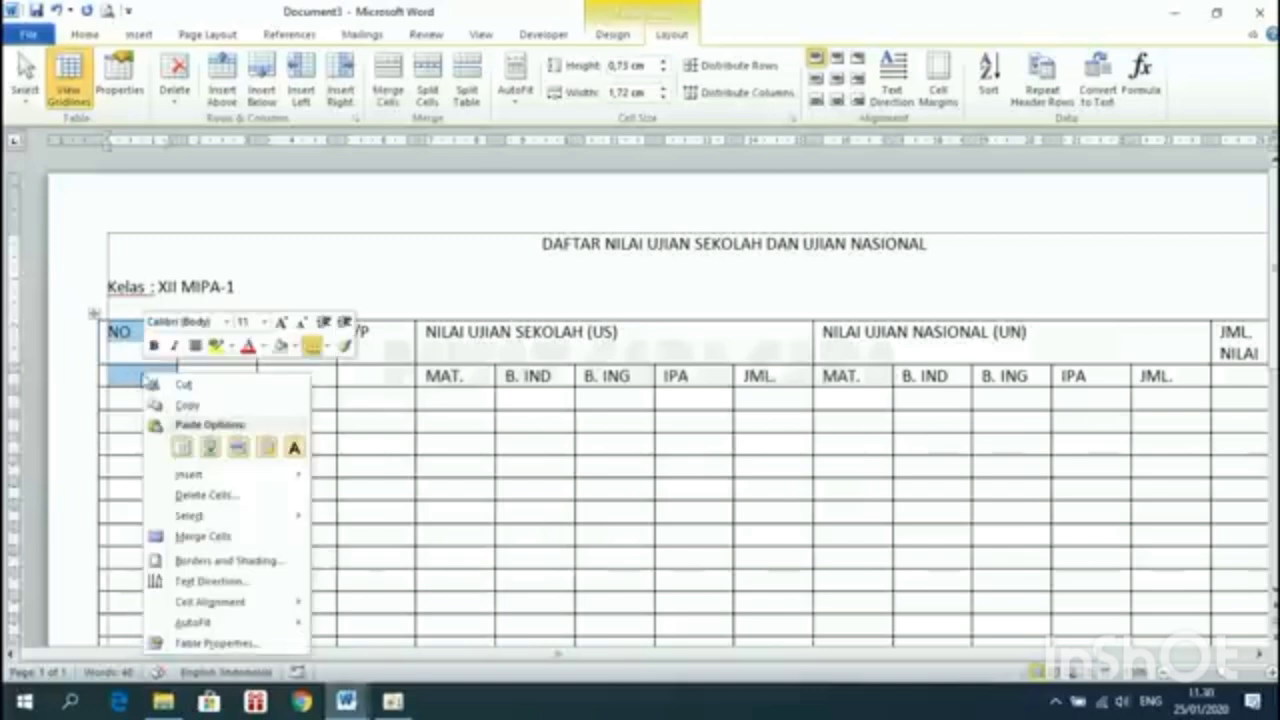
pyautogui.click(203, 537)
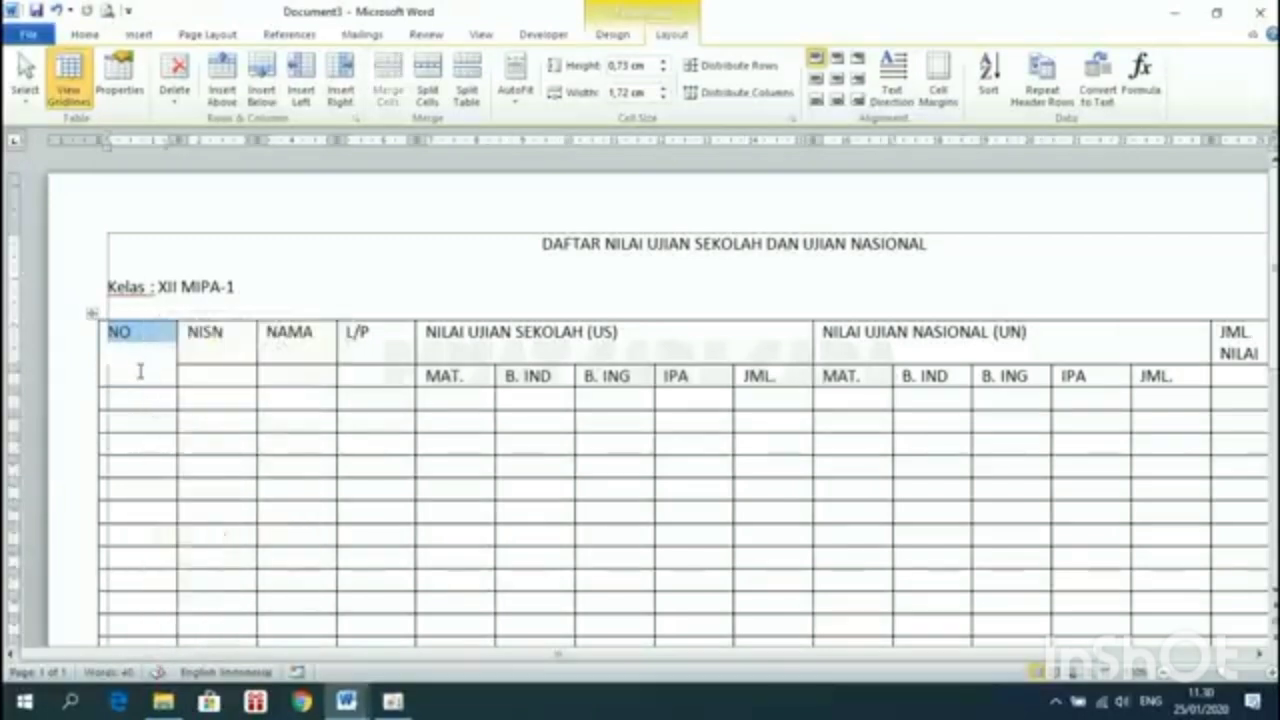
pyautogui.click(132, 333)
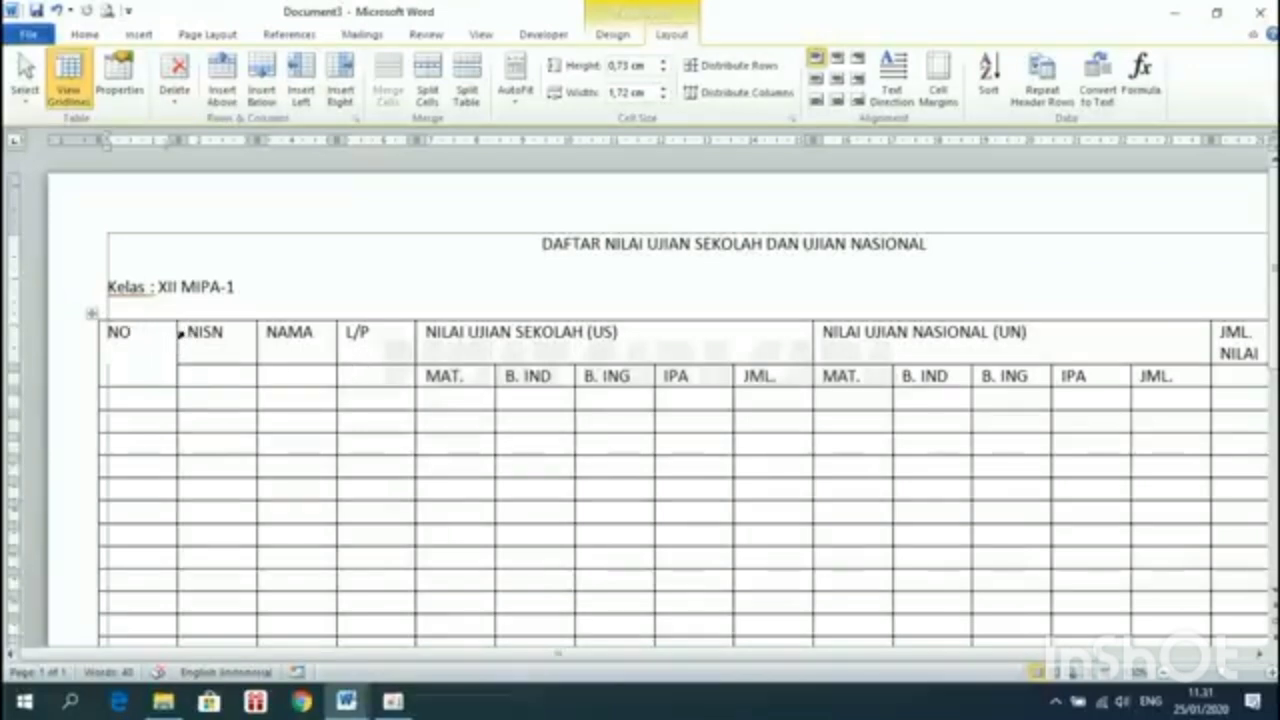
# Merge the NISN, NAMA and L/P headers each with the cell beneath
pyautogui.click(180, 332)
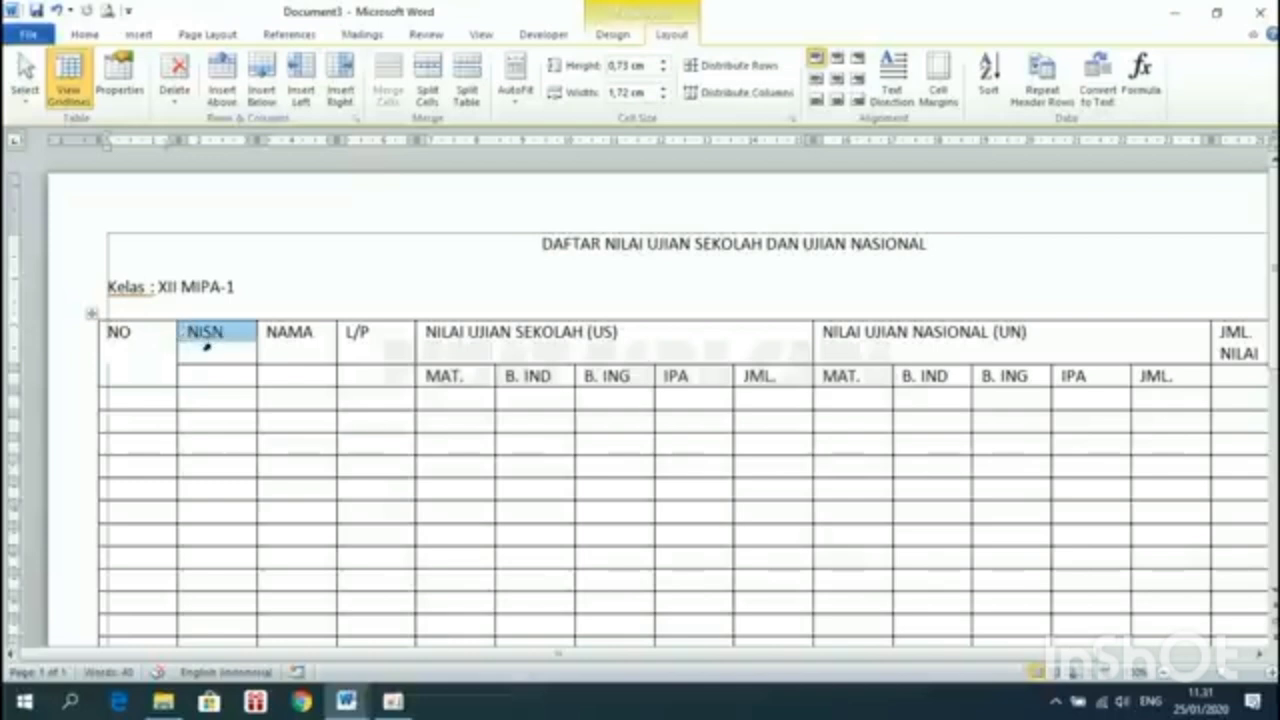
pyautogui.moveTo(217, 364); pyautogui.dragTo(226, 382)
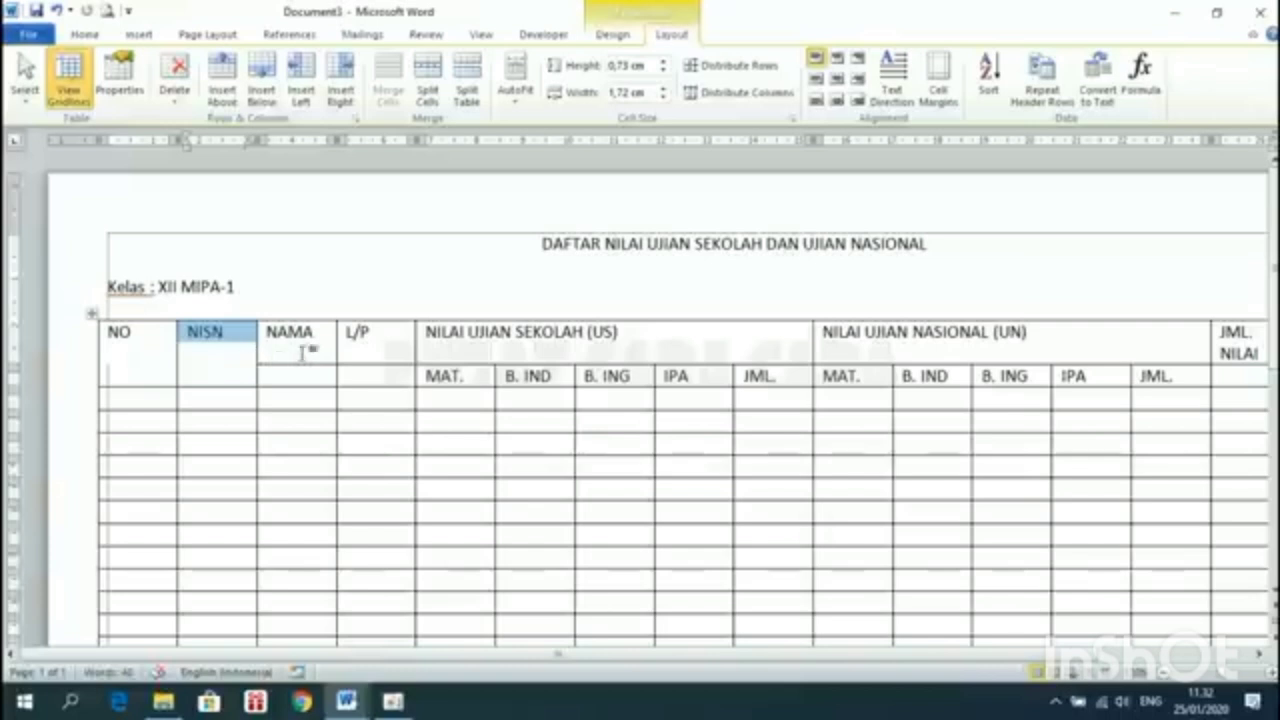
pyautogui.moveTo(289, 333); pyautogui.dragTo(303, 382)
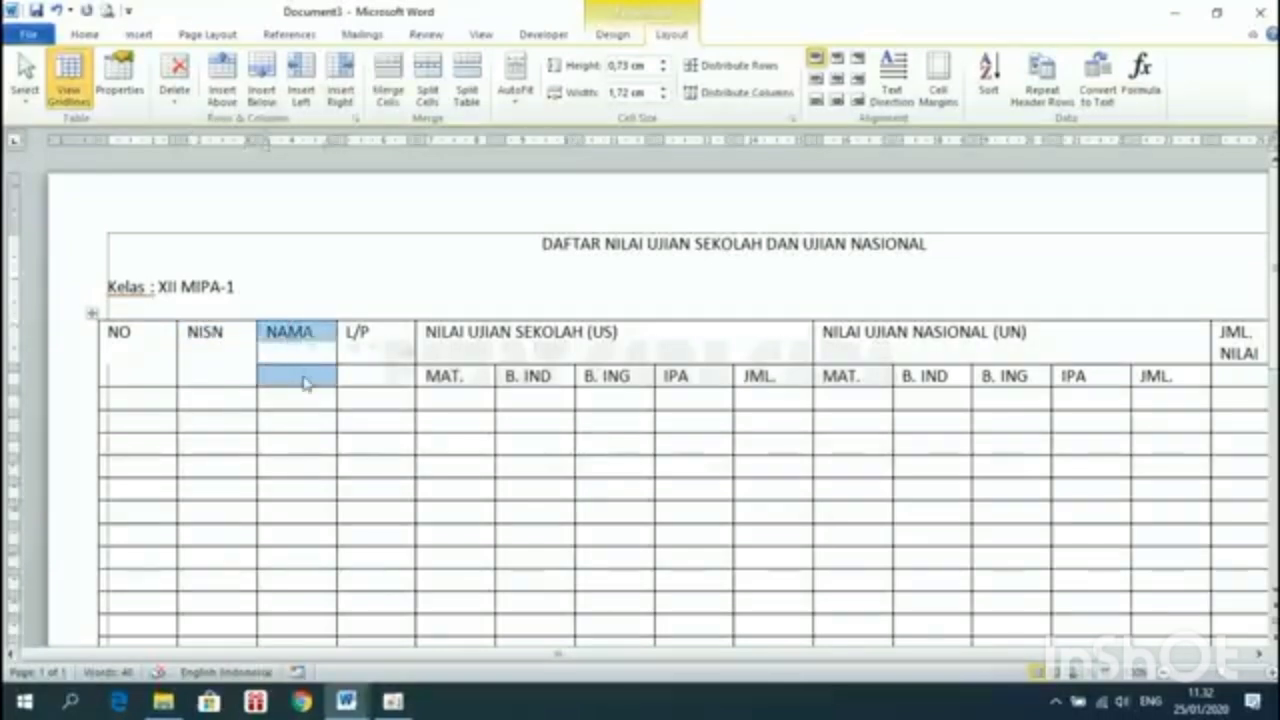
pyautogui.press('F4')
pyautogui.moveTo(394, 347); pyautogui.dragTo(394, 381)
pyautogui.press('F4')
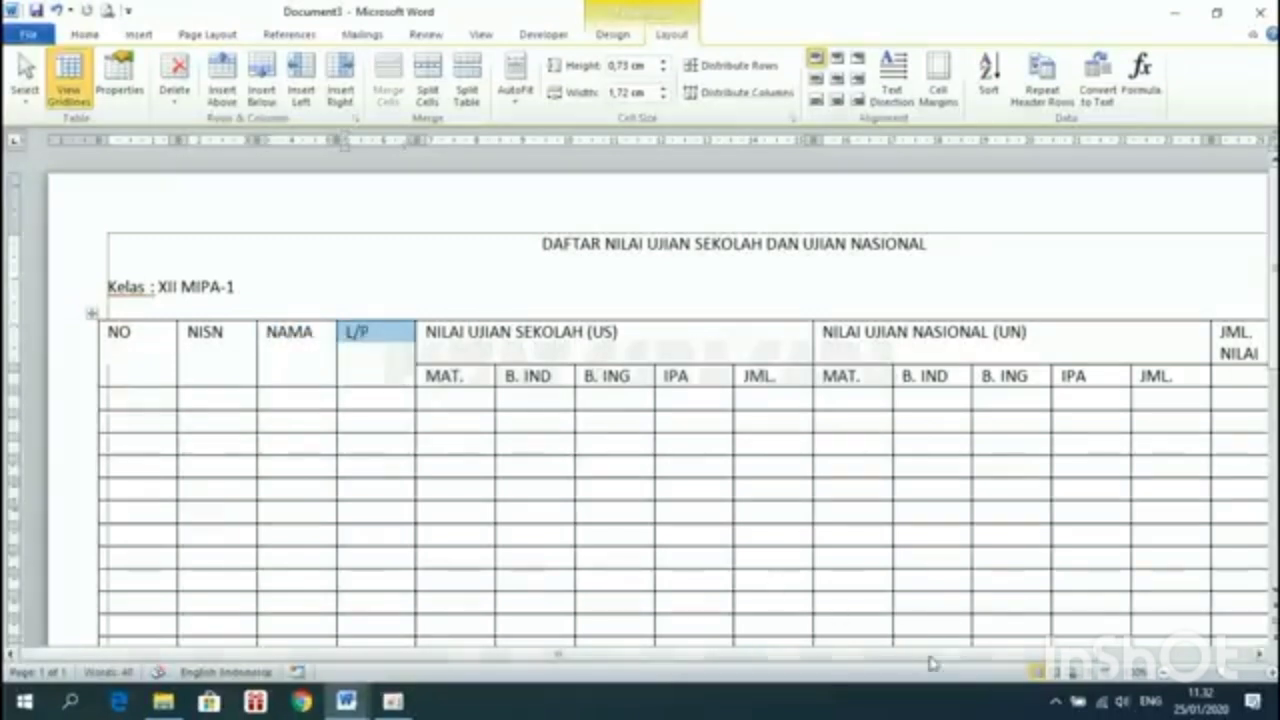
# Merge the JML. NILAI and RATA-RATA headers each with the cell beneath
pyautogui.moveTo(929, 656); pyautogui.dragTo(1115, 654)
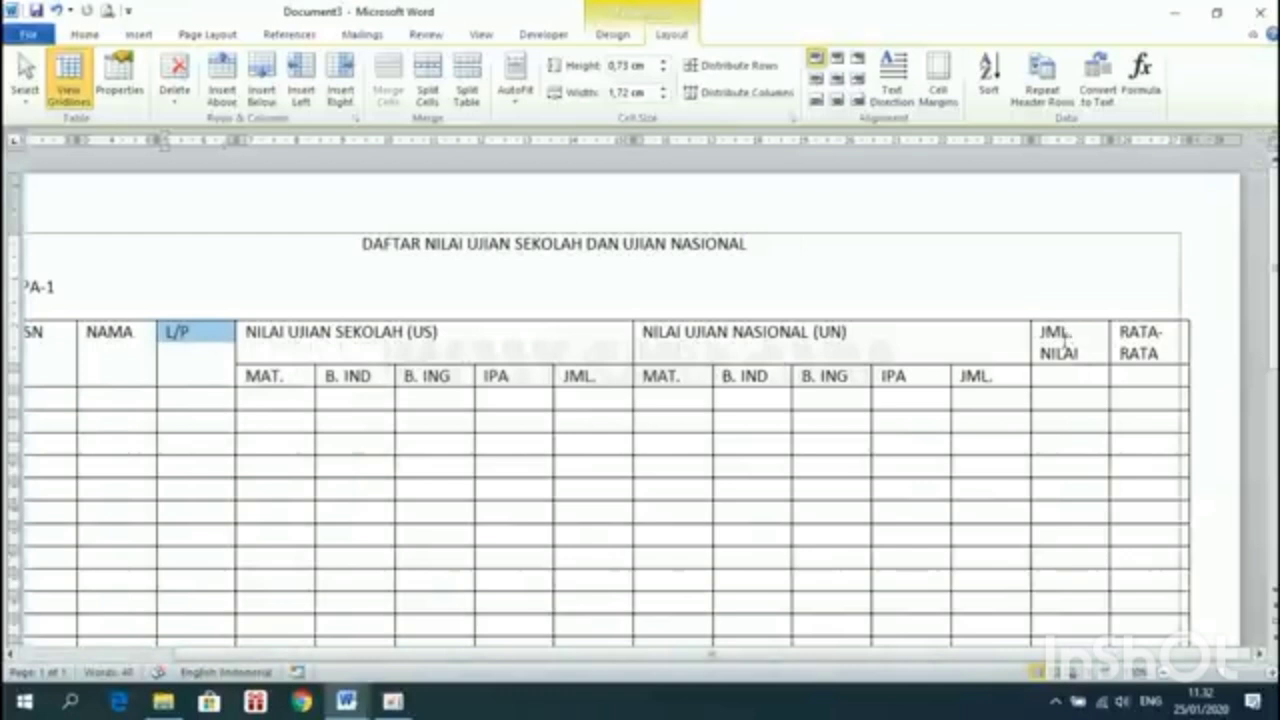
pyautogui.moveTo(1063, 340); pyautogui.dragTo(1071, 371)
pyautogui.press('F4')
pyautogui.moveTo(1167, 353); pyautogui.dragTo(1158, 372)
pyautogui.press('F4')
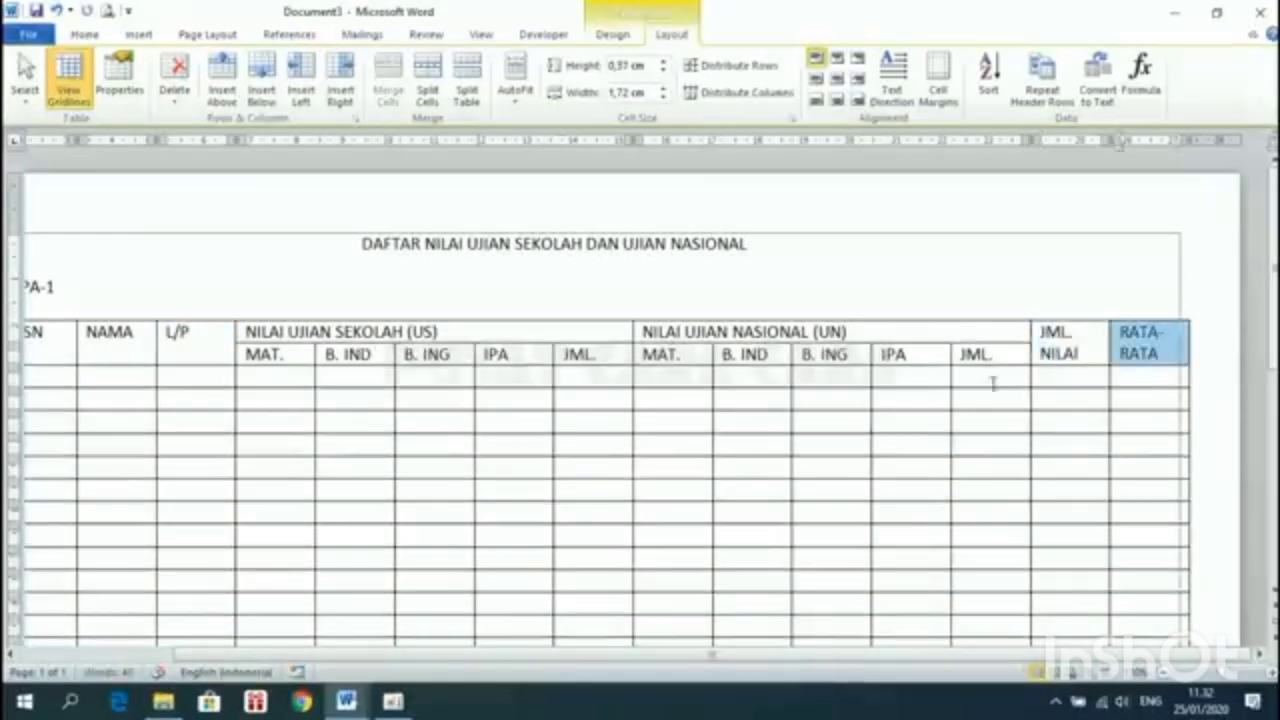
pyautogui.click(1171, 352)
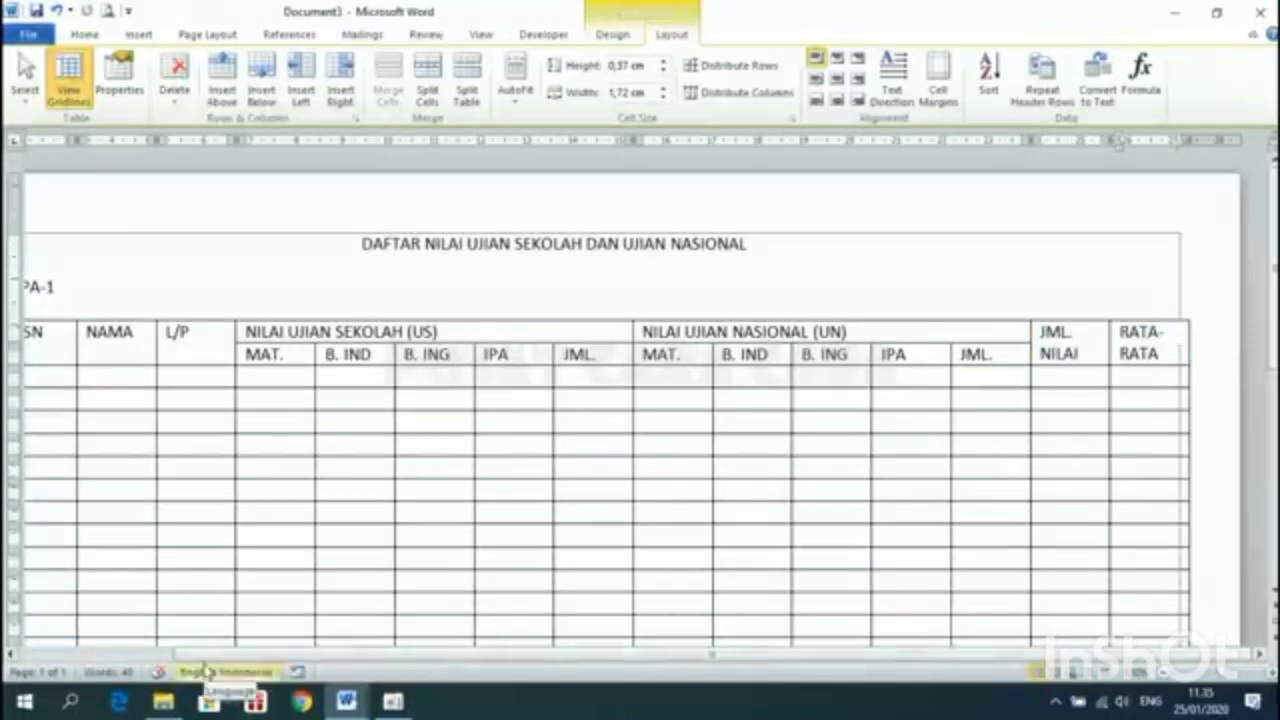
pyautogui.moveTo(192, 656); pyautogui.dragTo(24, 668)
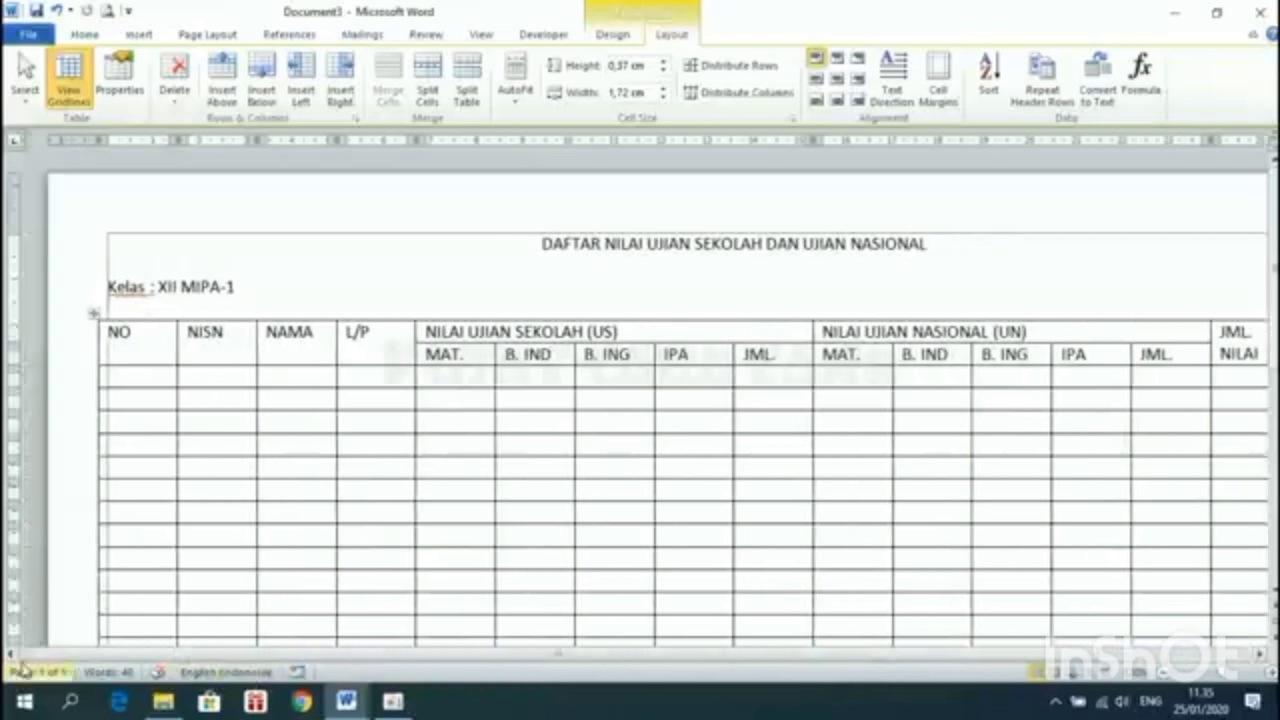
pyautogui.moveTo(97, 335); pyautogui.dragTo(640, 365)
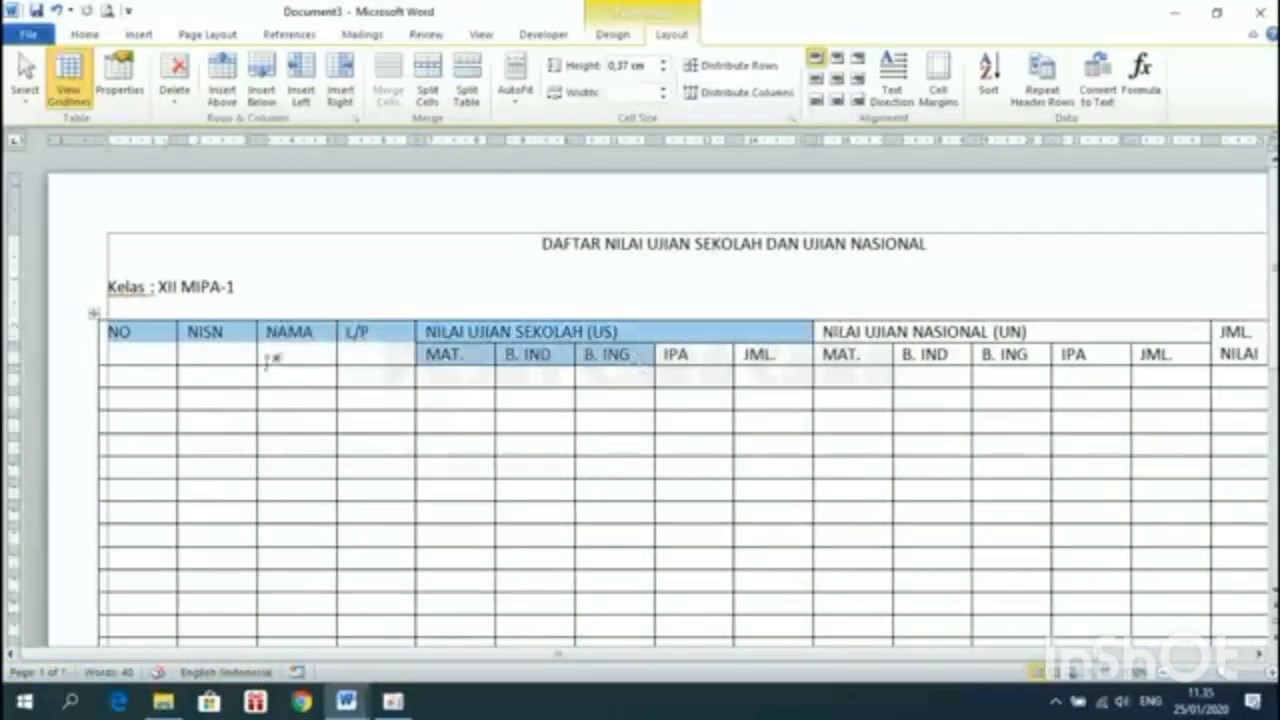
pyautogui.click(196, 336)
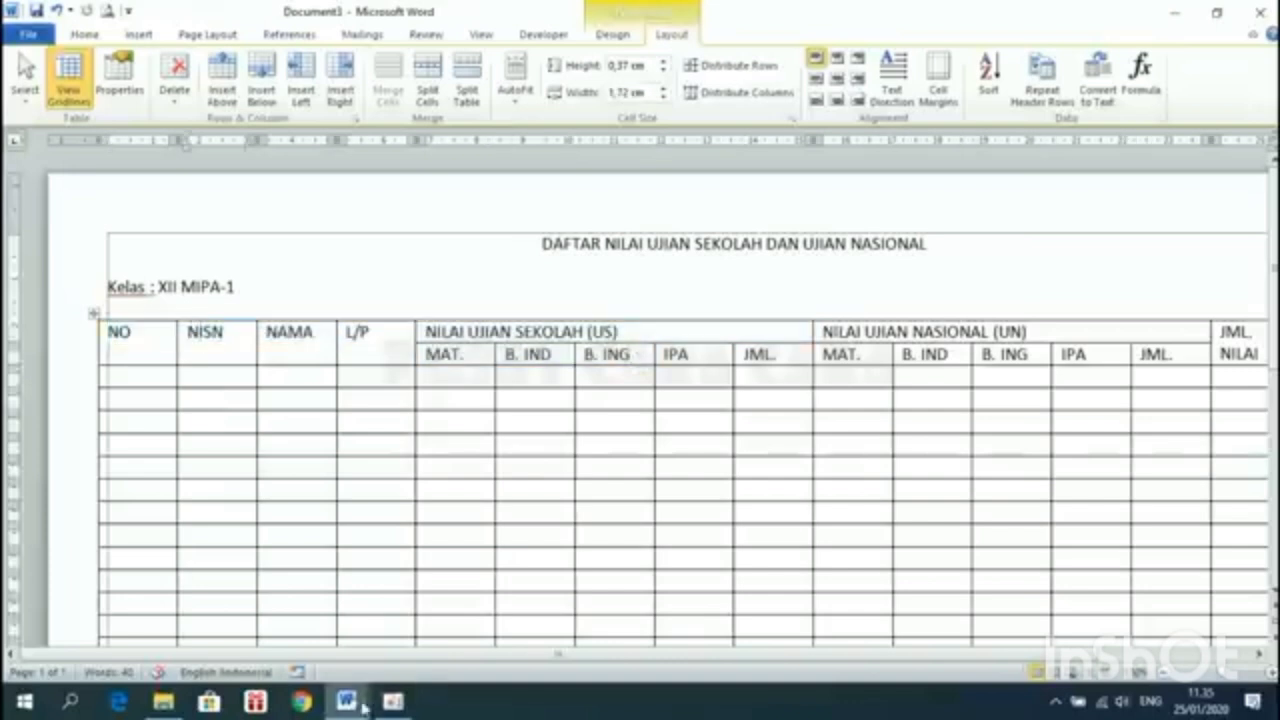
pyautogui.moveTo(346, 702)
pyautogui.click(273, 622)
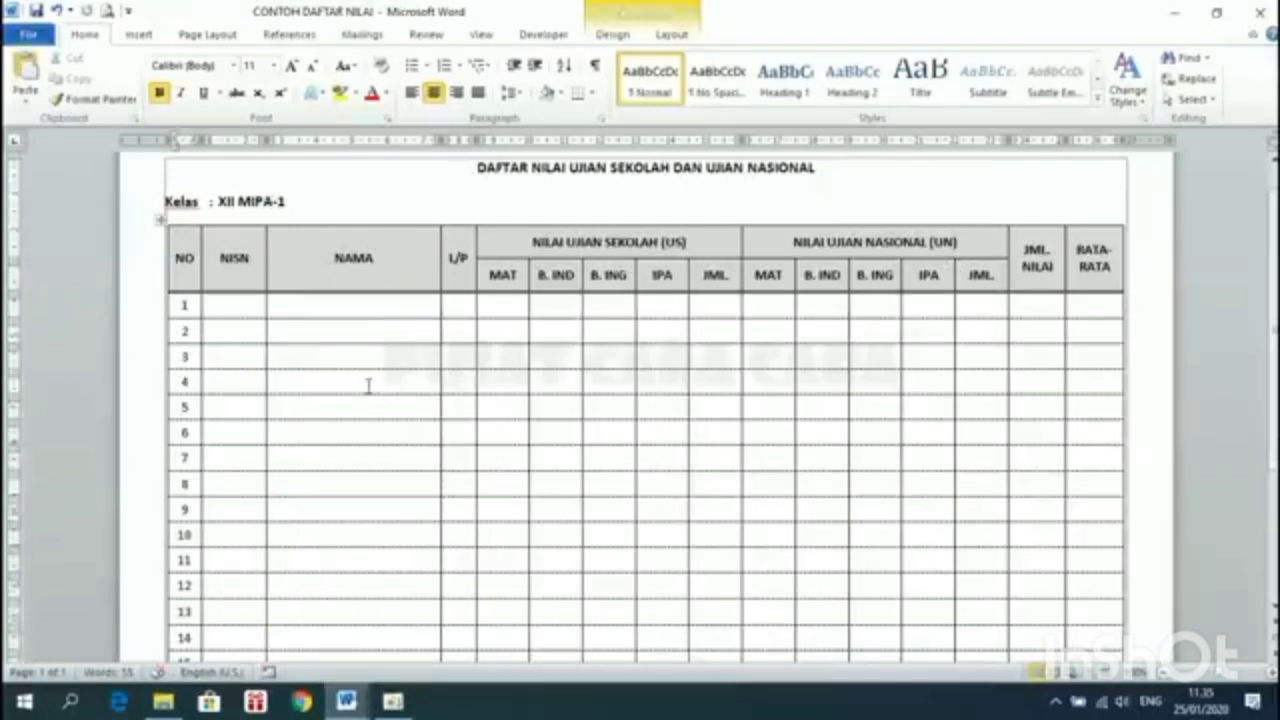
pyautogui.moveTo(350, 705)
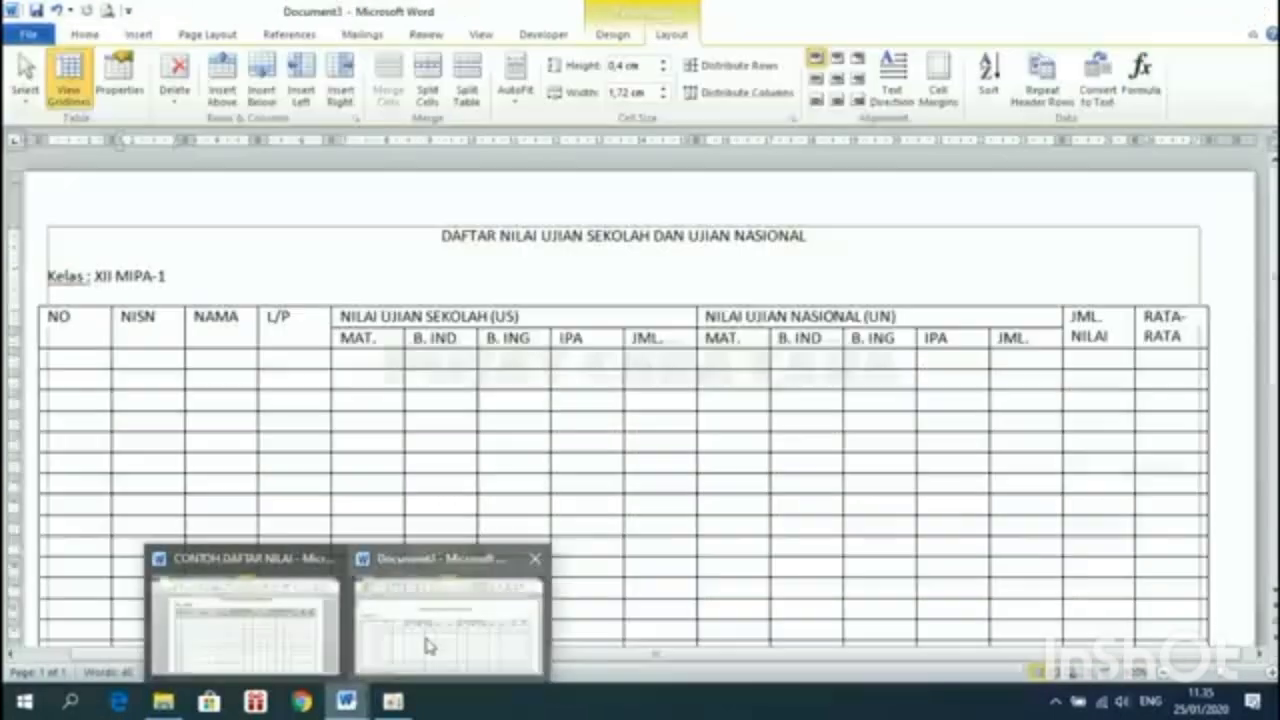
pyautogui.click(423, 646)
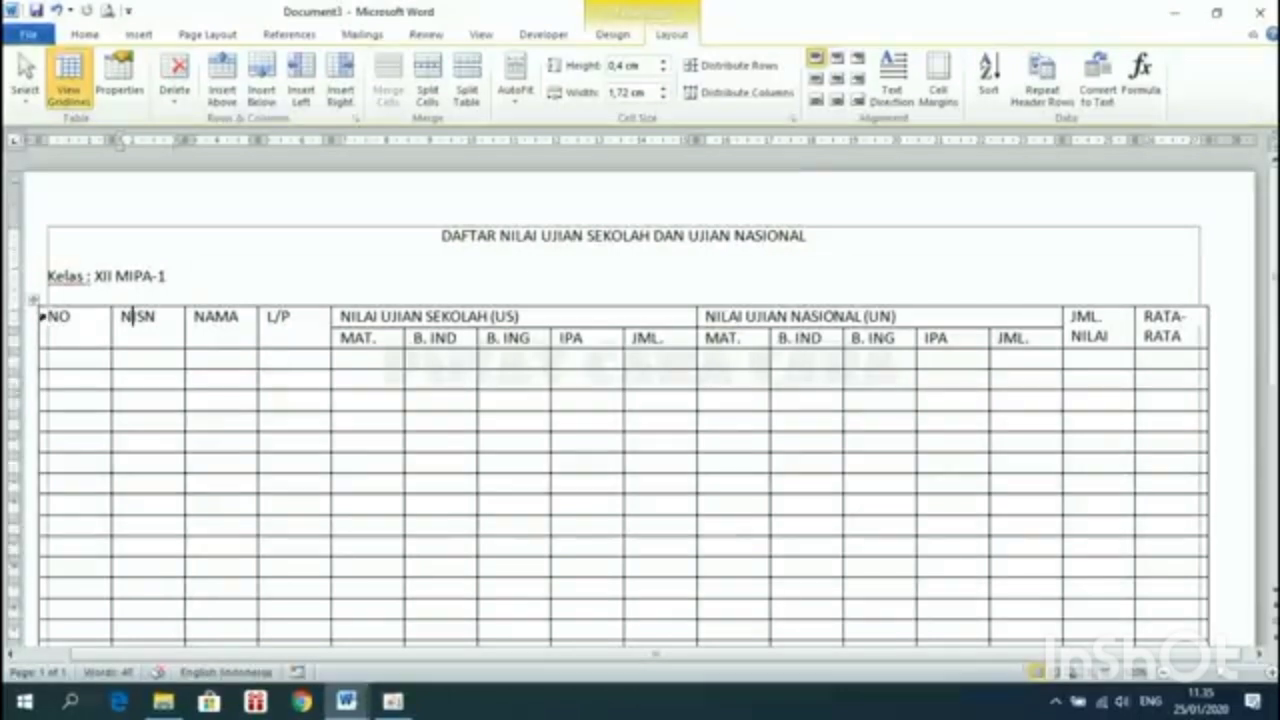
# Centre all the table text horizontally and vertically with Align Center
pyautogui.moveTo(47, 316); pyautogui.dragTo(1185, 456)
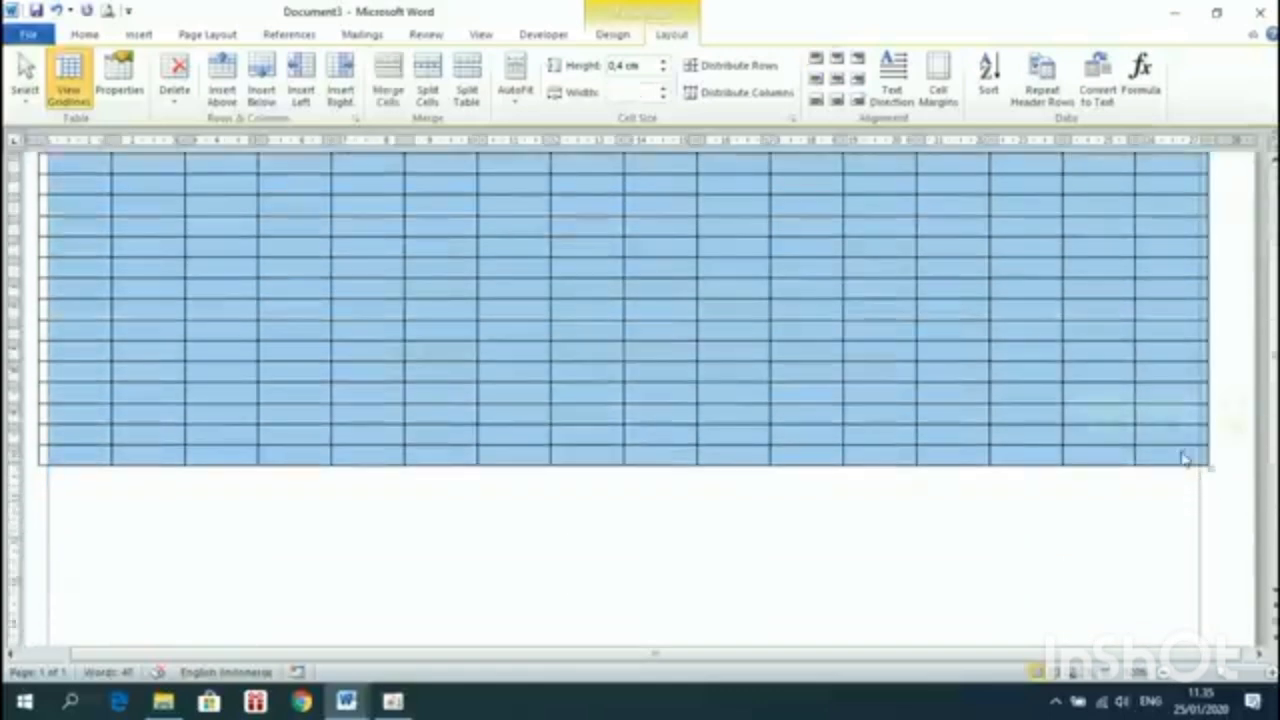
pyautogui.scroll(5, 1186, 458)
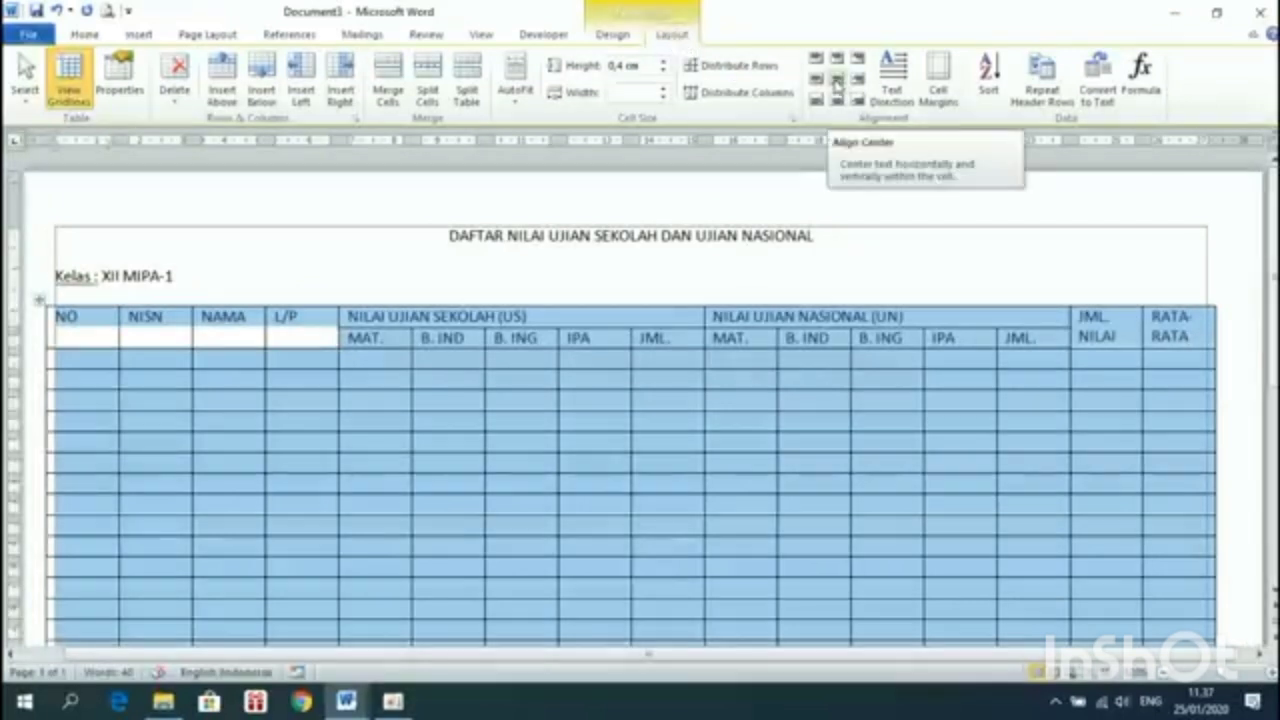
pyautogui.click(838, 86)
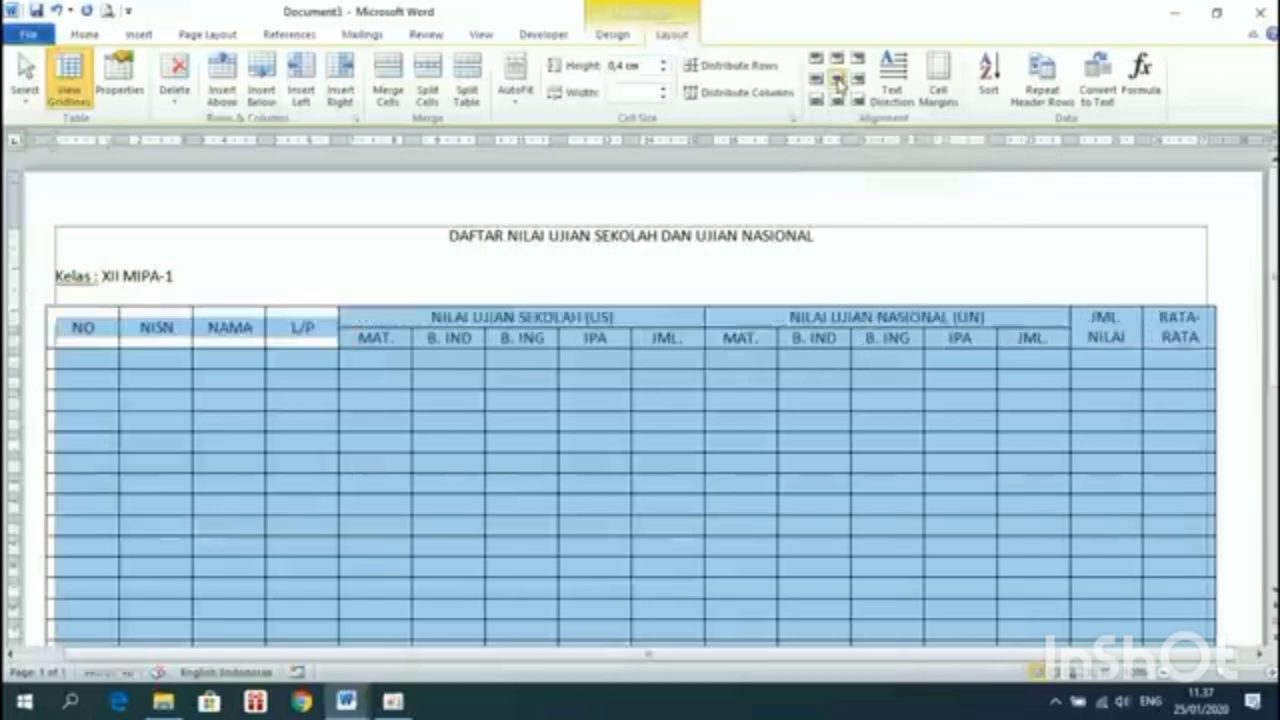
pyautogui.click(116, 340)
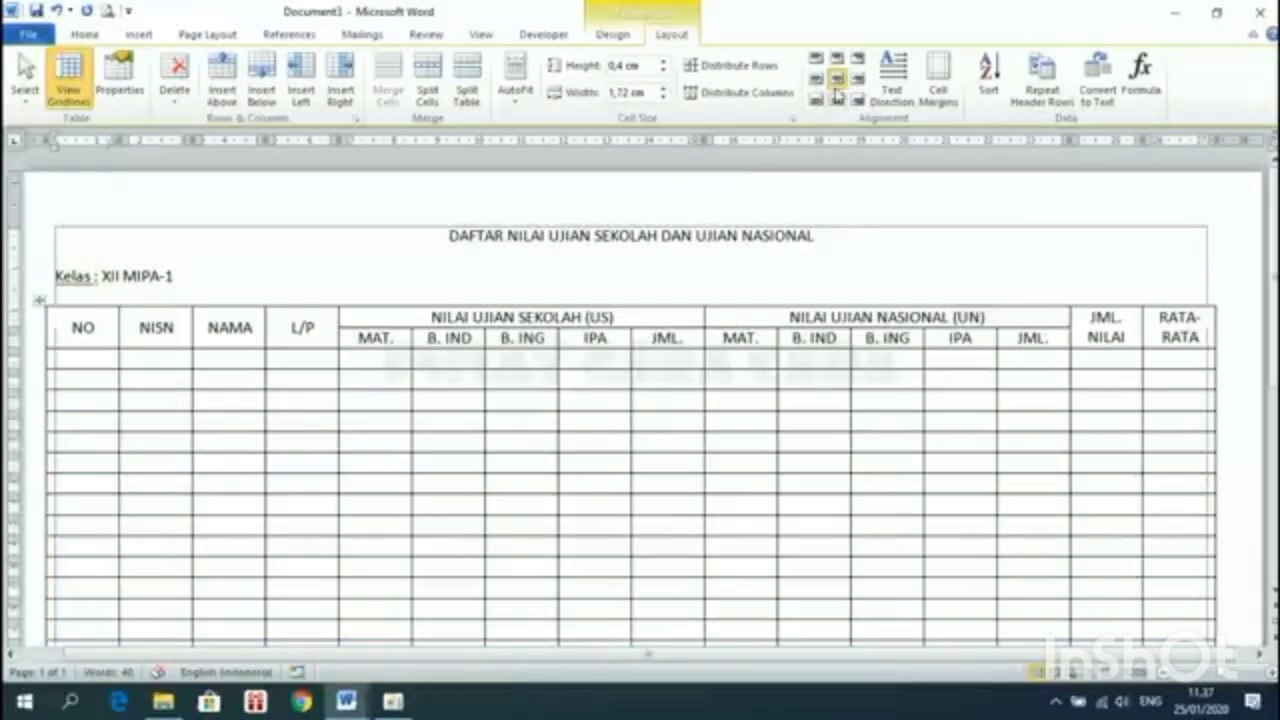
# Try top-left, top-centre and top-right alignment on the NO header, then recentre it
pyautogui.click(816, 61)
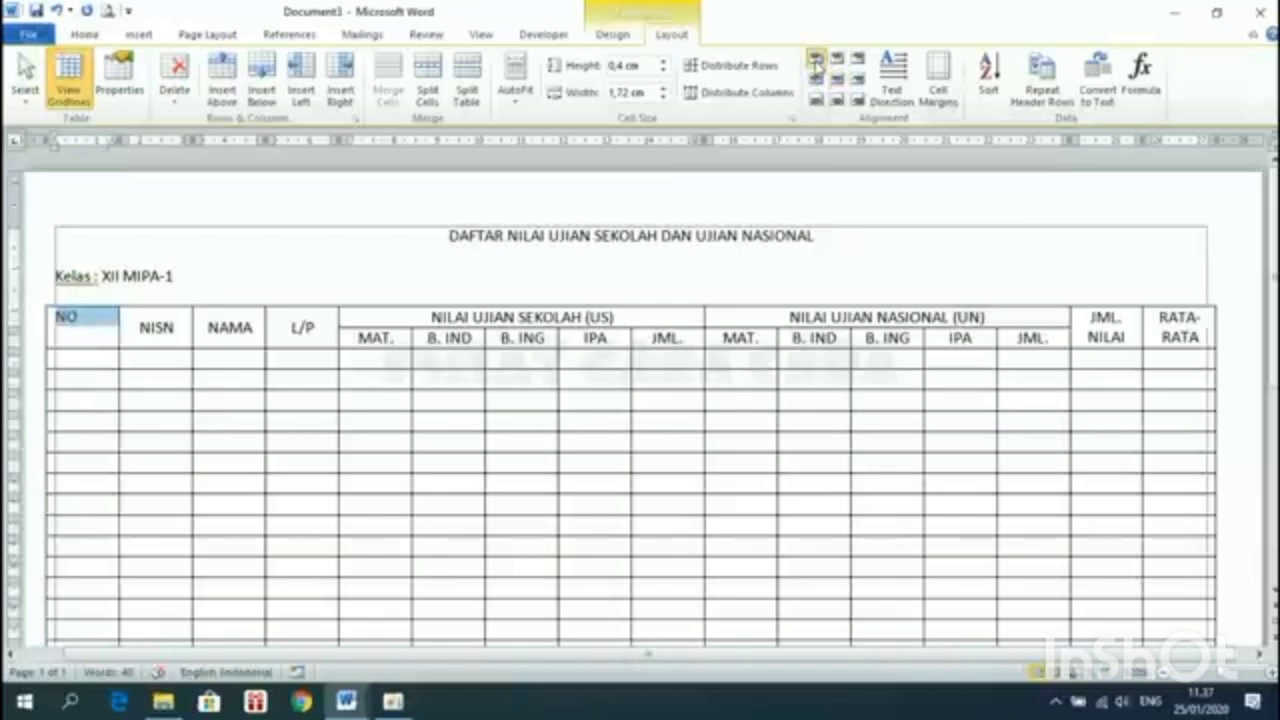
pyautogui.click(838, 60)
pyautogui.click(861, 61)
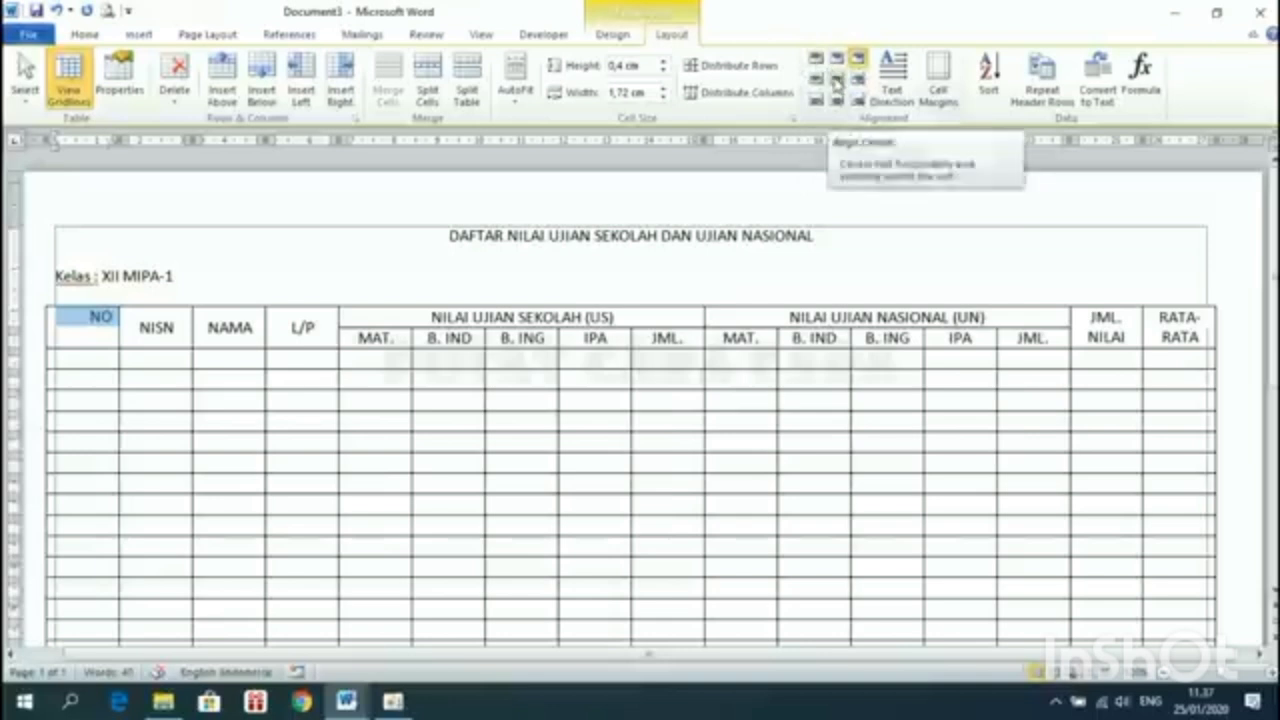
pyautogui.click(837, 83)
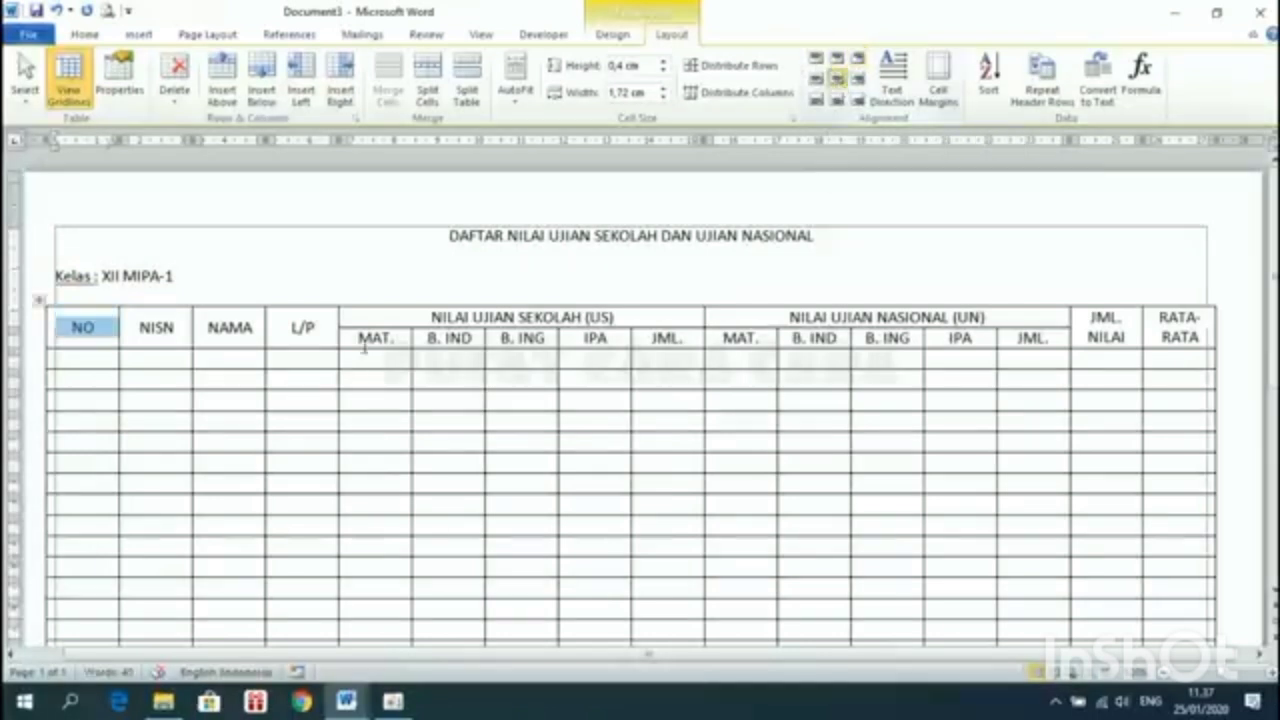
pyautogui.click(322, 327)
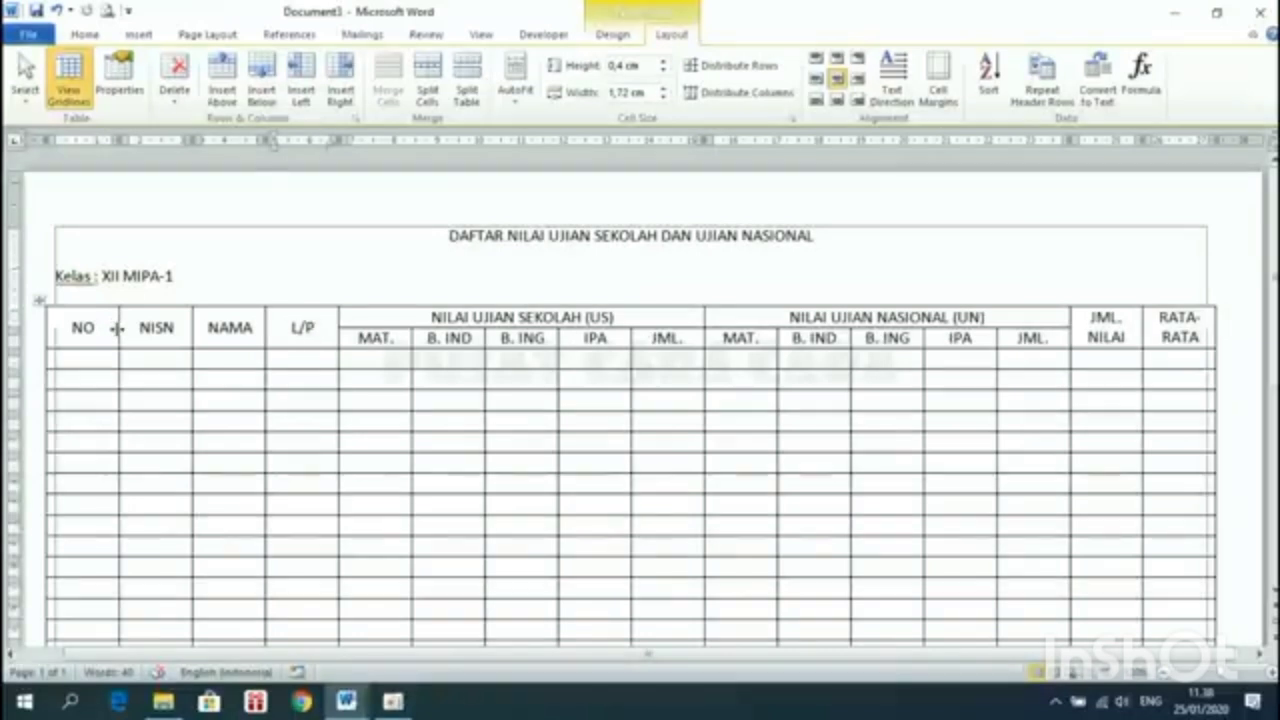
# Narrow the NO column, then shrink the NISN column to 1.75 cm from its right edge
pyautogui.moveTo(117, 328); pyautogui.dragTo(86, 333)
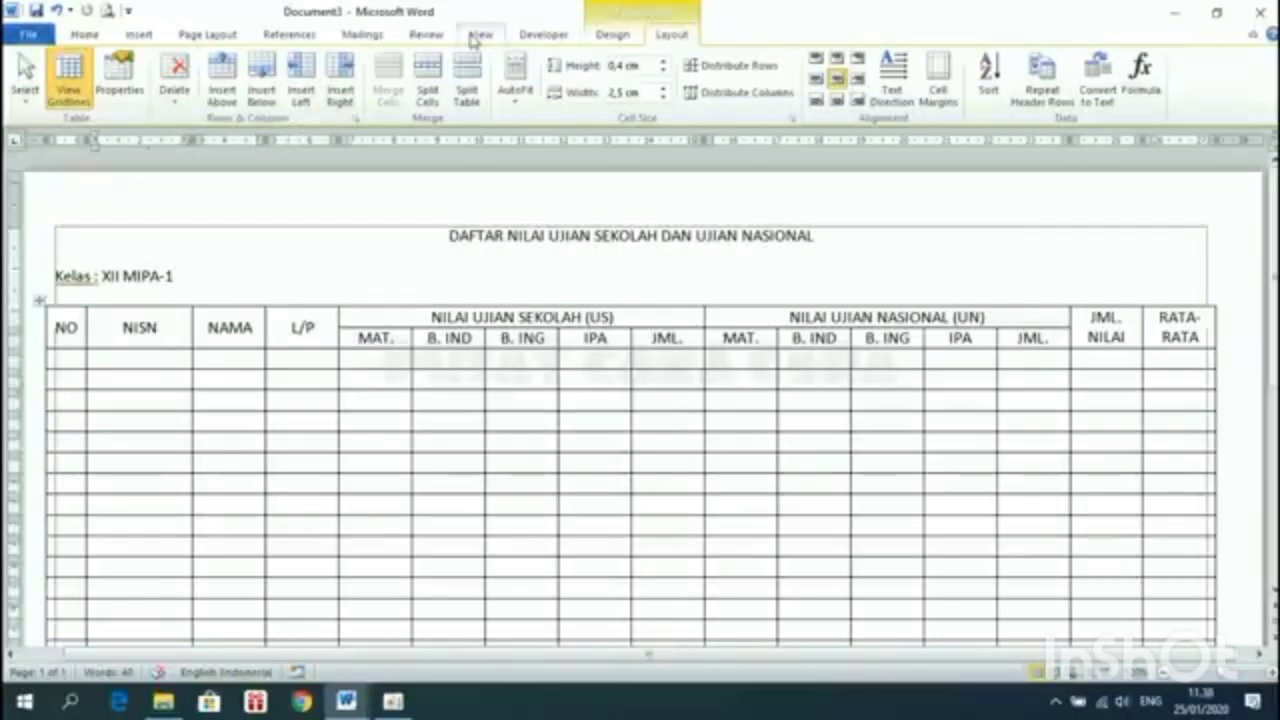
pyautogui.click(477, 36)
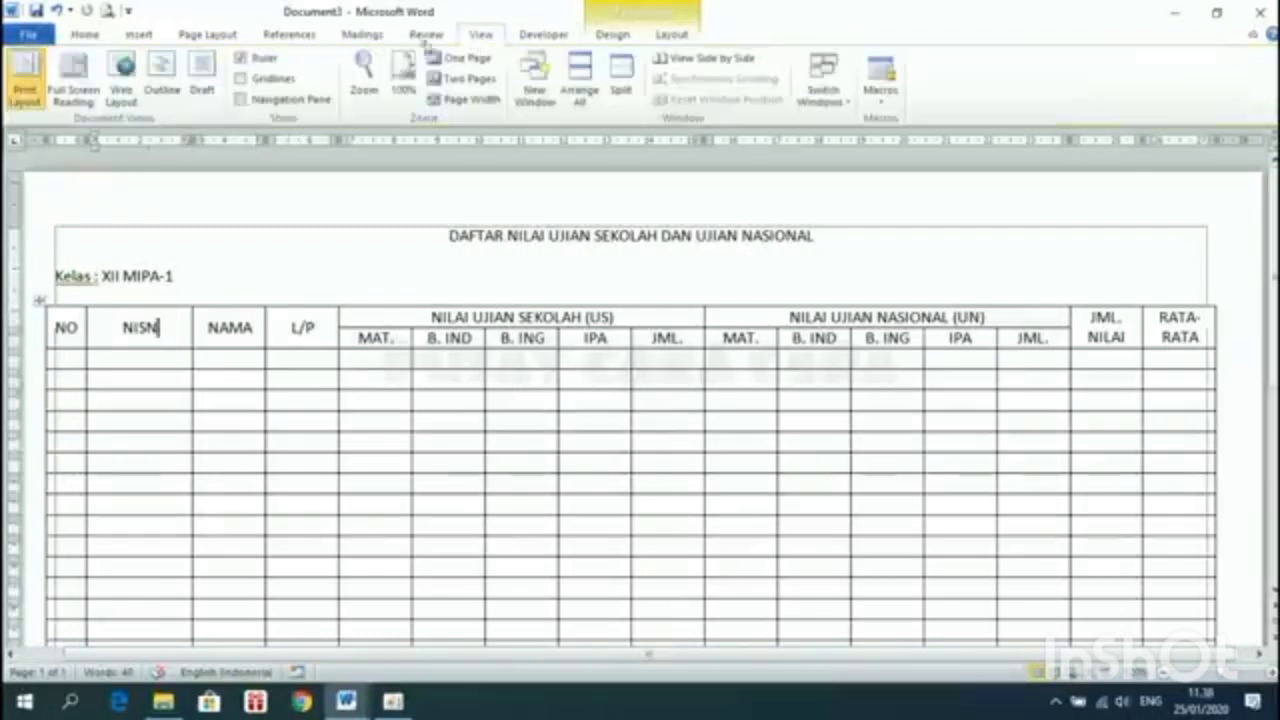
pyautogui.click(680, 33)
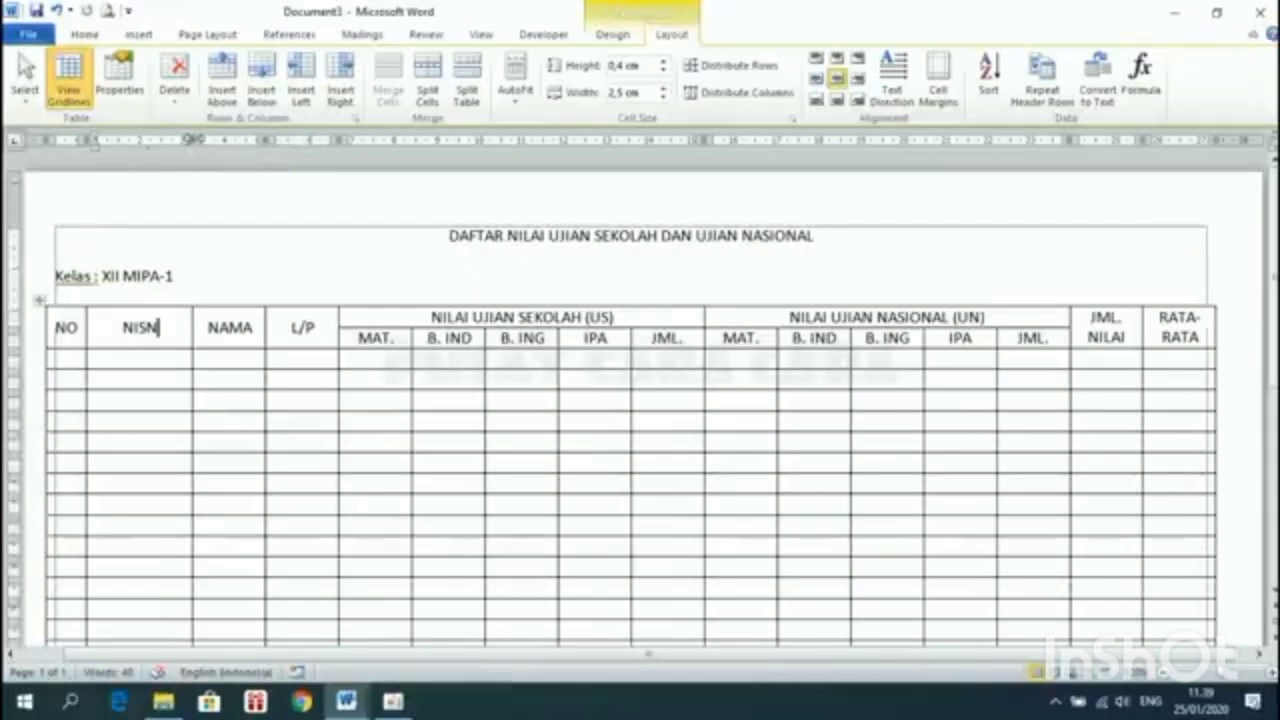
pyautogui.moveTo(193, 140); pyautogui.dragTo(161, 141)
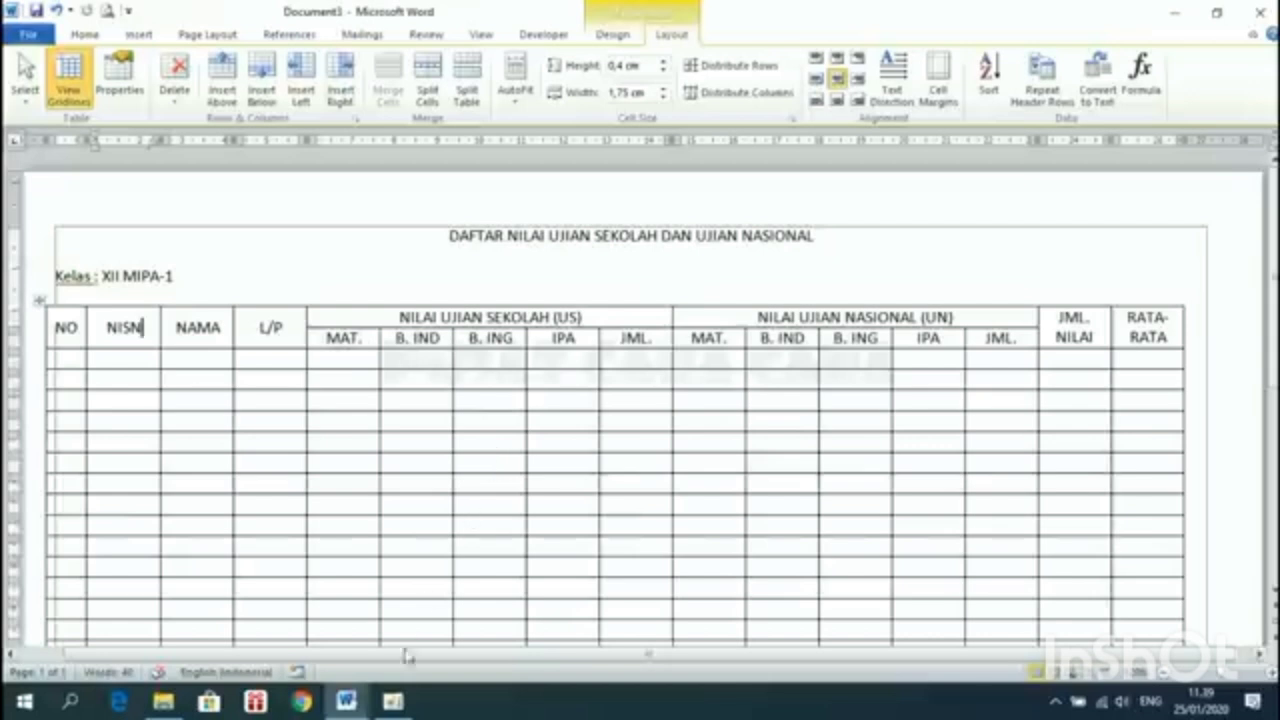
# Inspect the CONTOH DAFTAR NILAI reference table, then return to Document3
pyautogui.moveTo(346, 701)
pyautogui.click(253, 630)
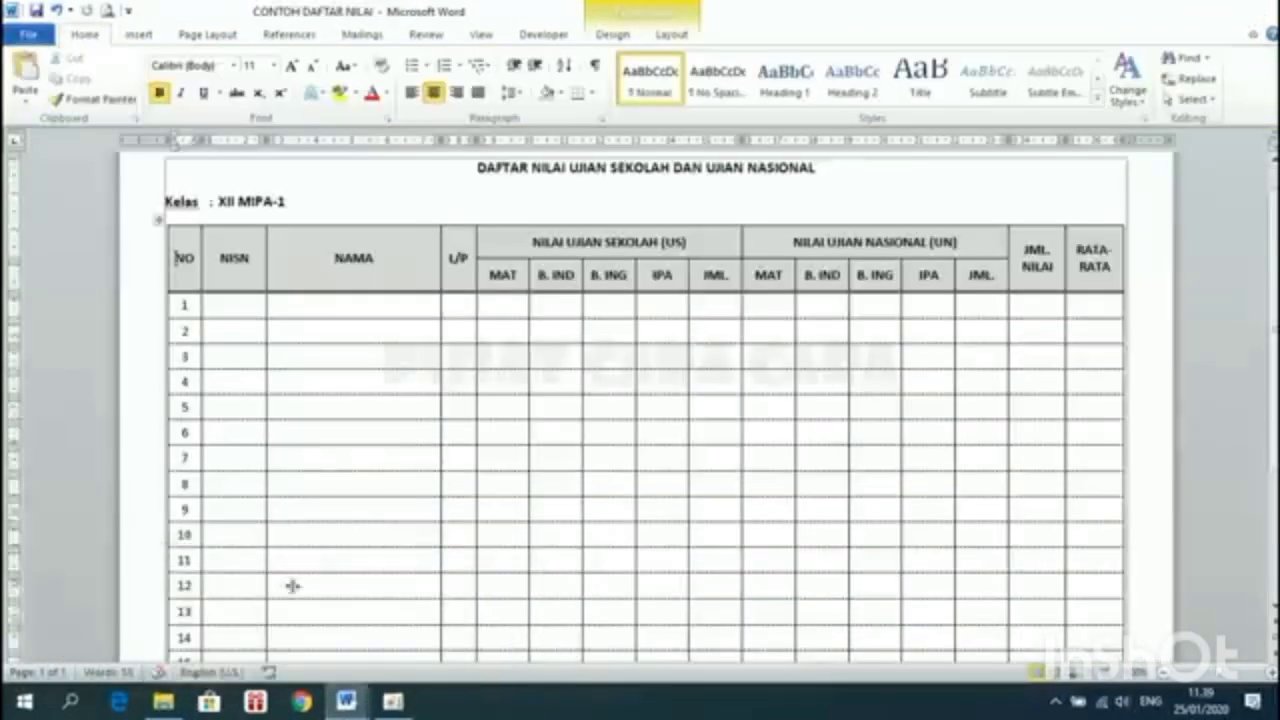
pyautogui.click(508, 306)
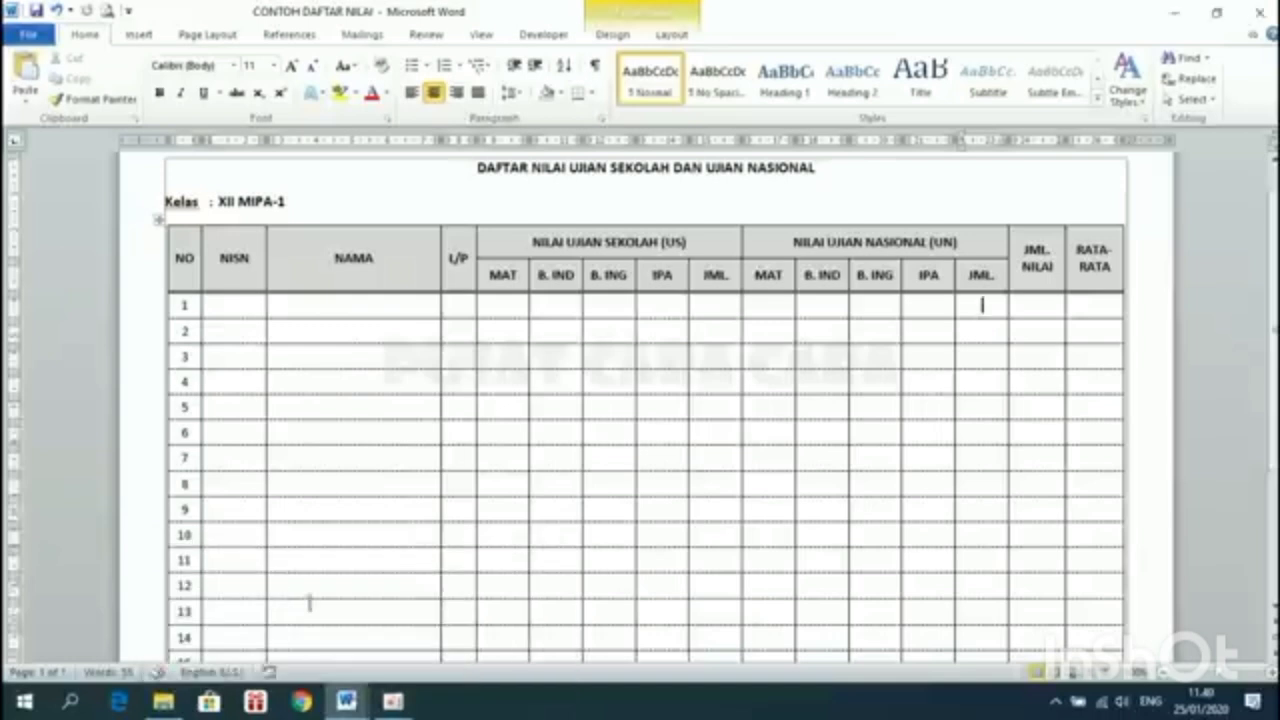
pyautogui.moveTo(346, 700)
pyautogui.click(428, 630)
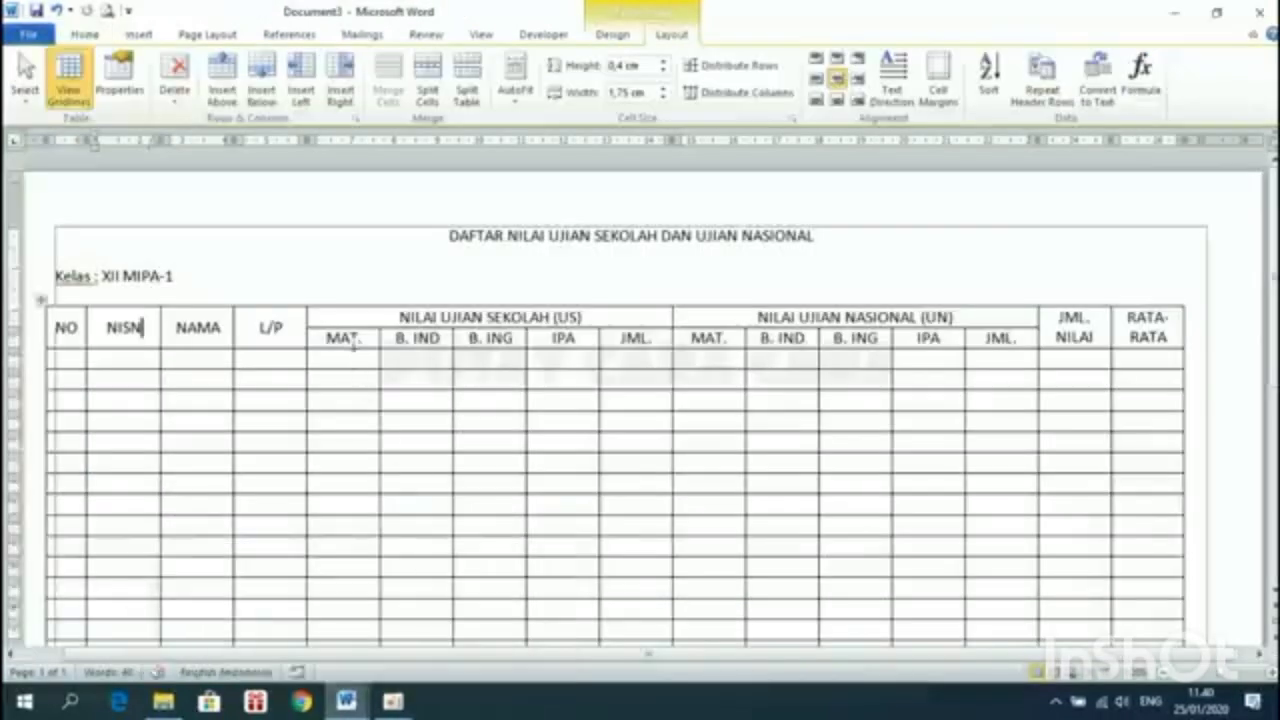
# Select the MAT. through JML. score columns from the subheader down to the last row
pyautogui.moveTo(350, 340); pyautogui.dragTo(1000, 340)
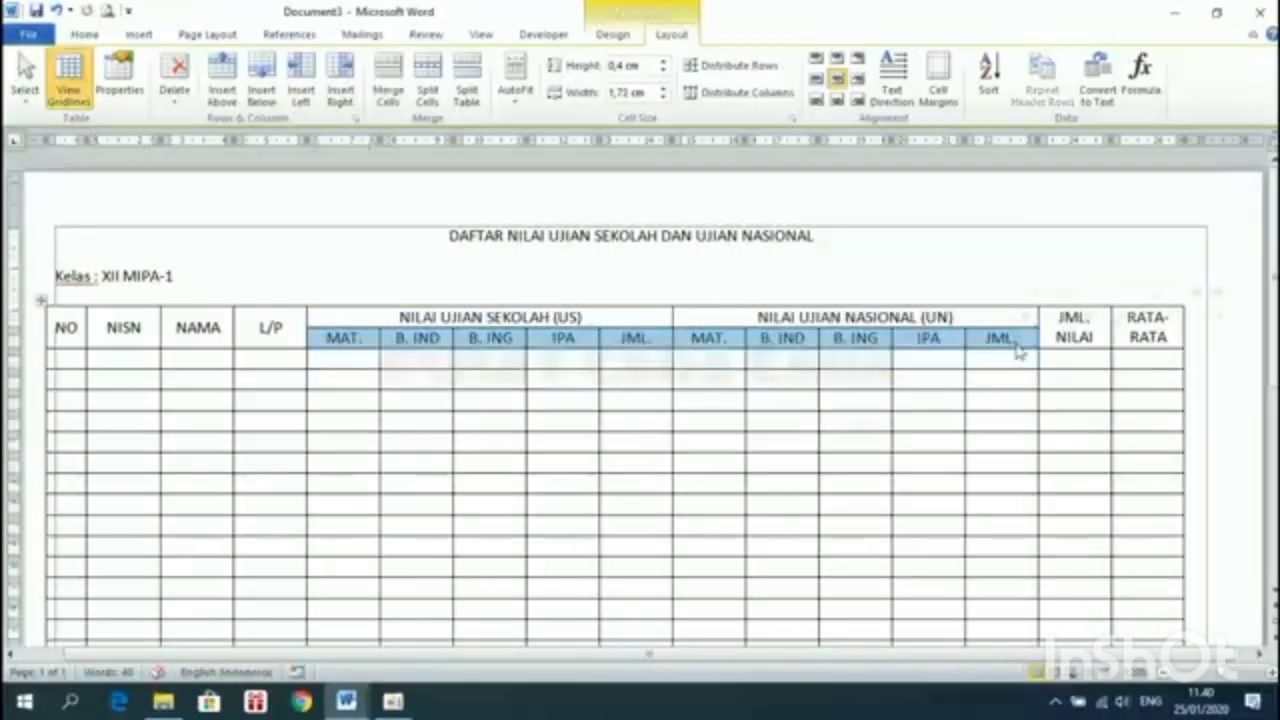
pyautogui.click(997, 358)
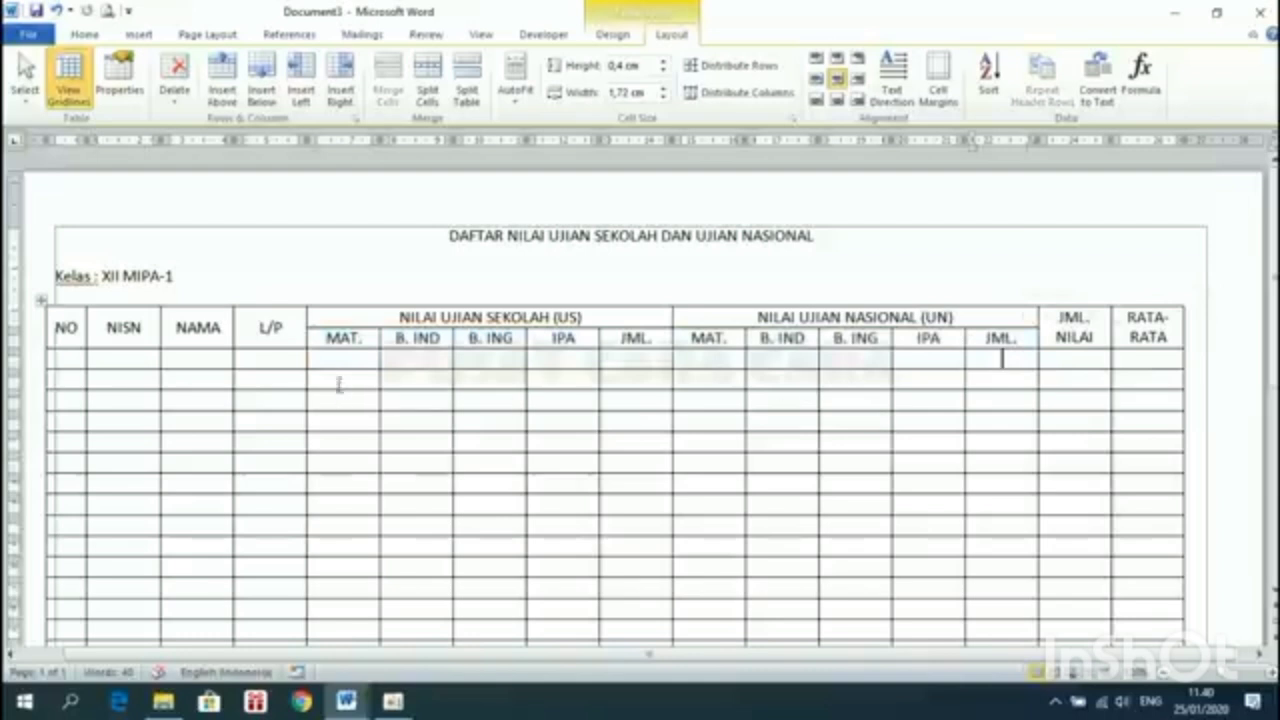
pyautogui.moveTo(342, 362); pyautogui.dragTo(1014, 489)
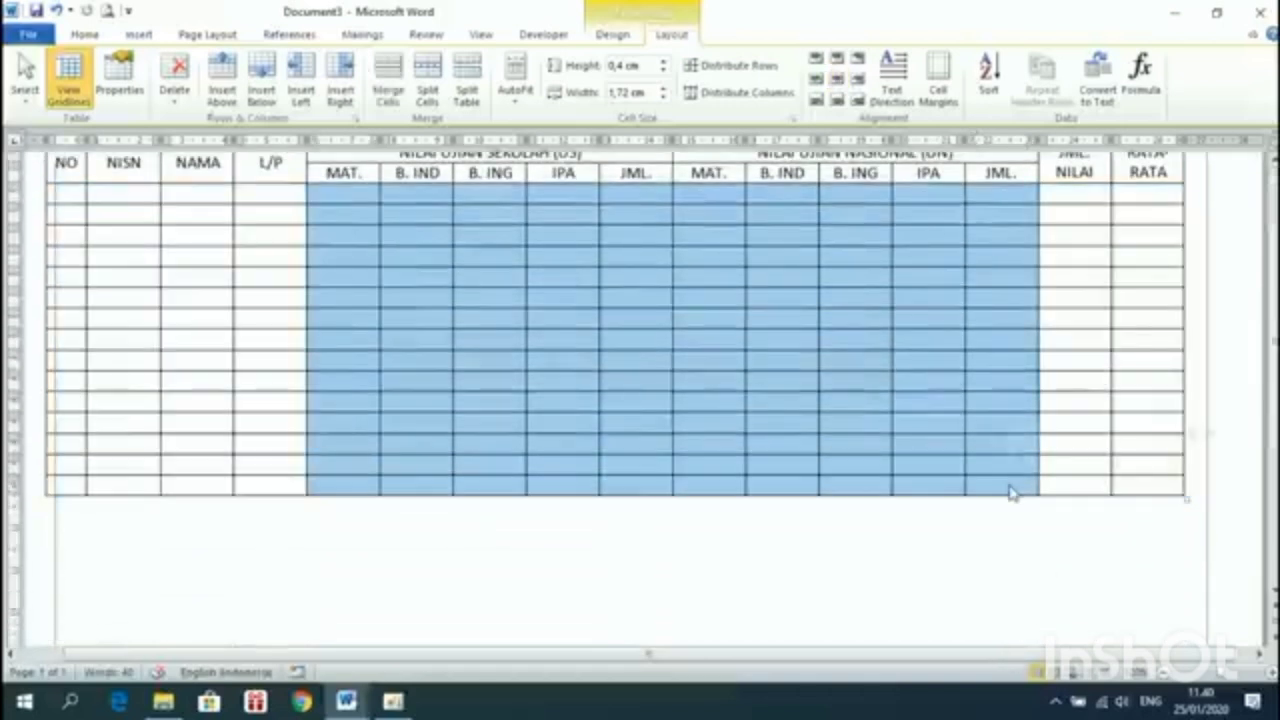
pyautogui.scroll(3, 900, 420)
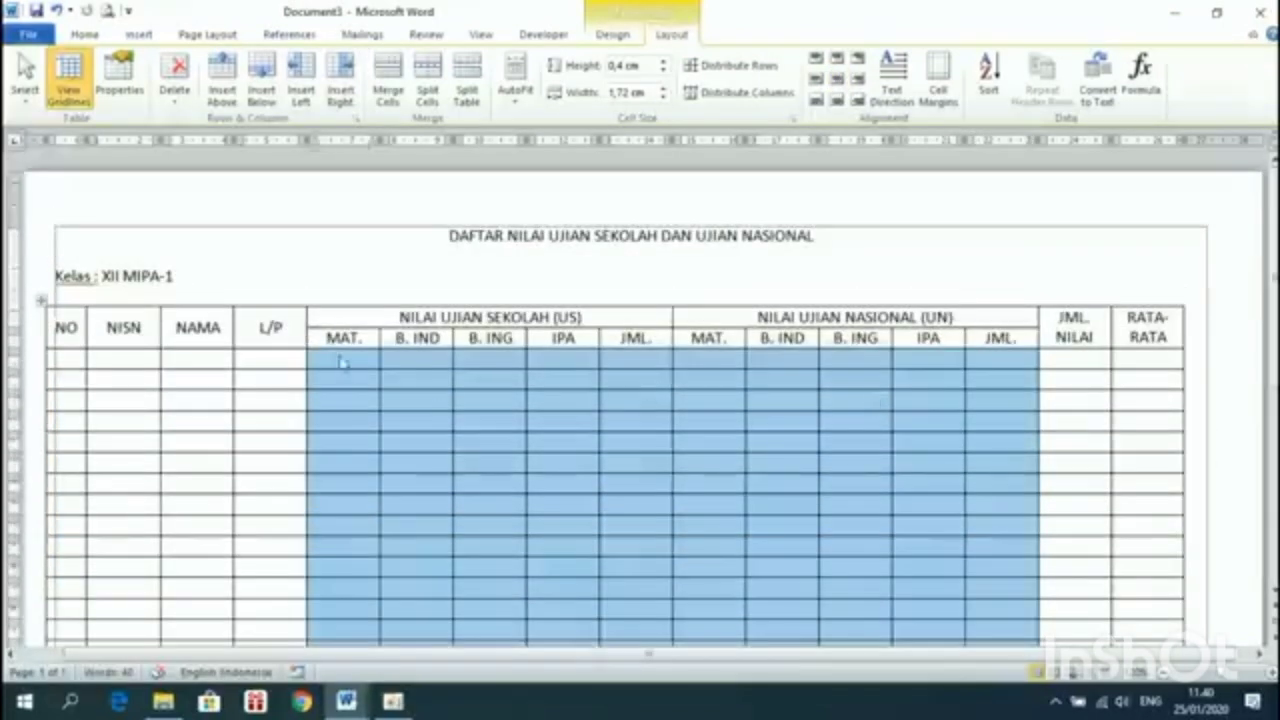
pyautogui.scroll(-5, 780, 515)
pyautogui.scroll(6, 780, 510)
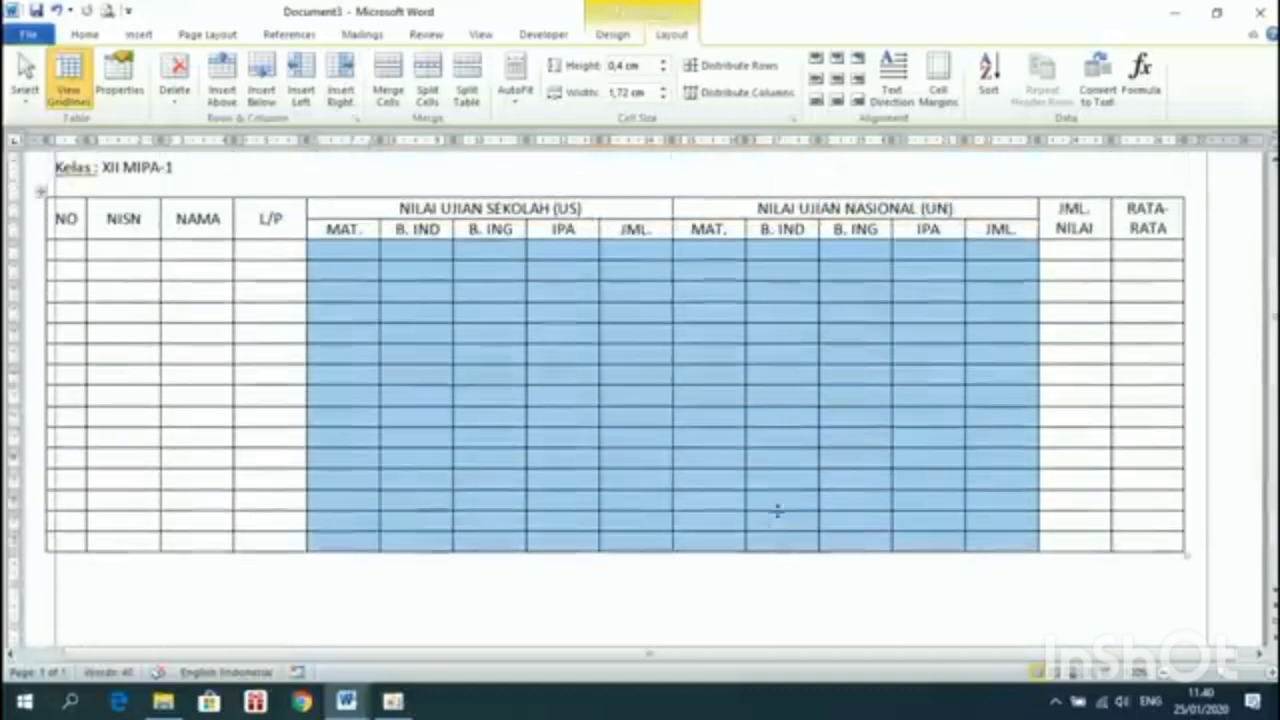
# Give the selected score columns a preferred width of 1,5 cm in Table Properties
pyautogui.rightClick(627, 392)
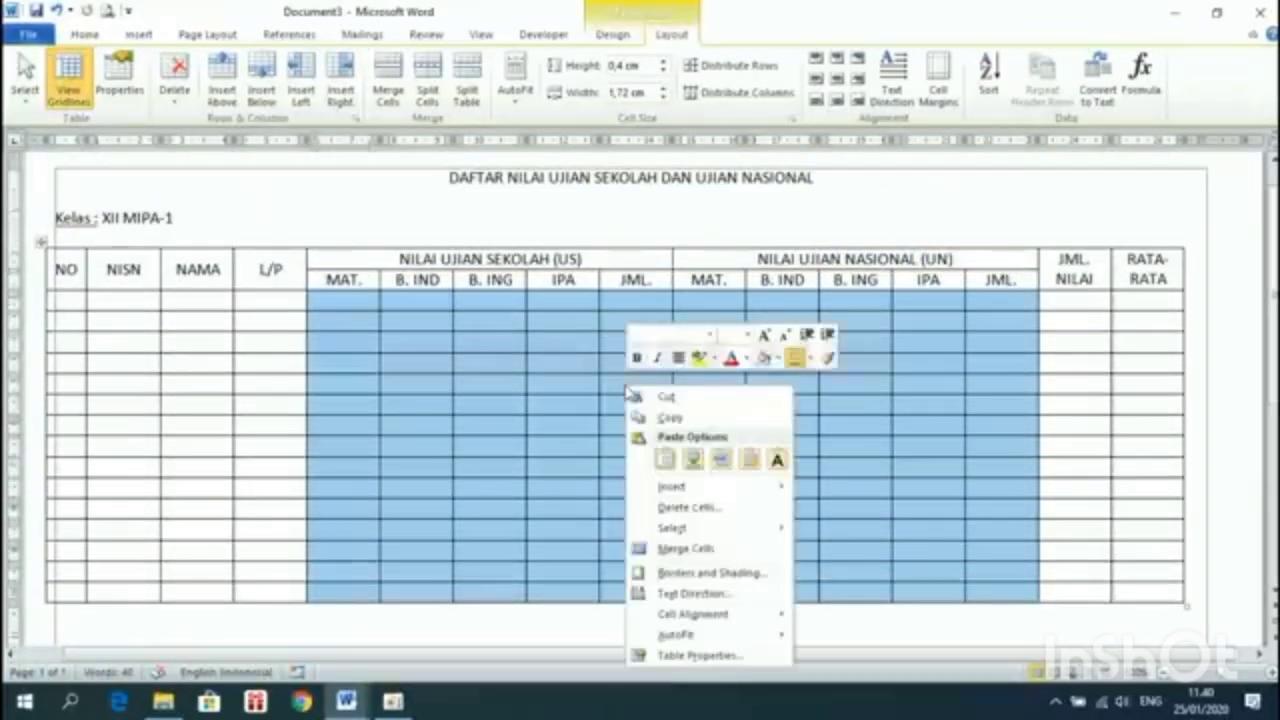
pyautogui.click(695, 656)
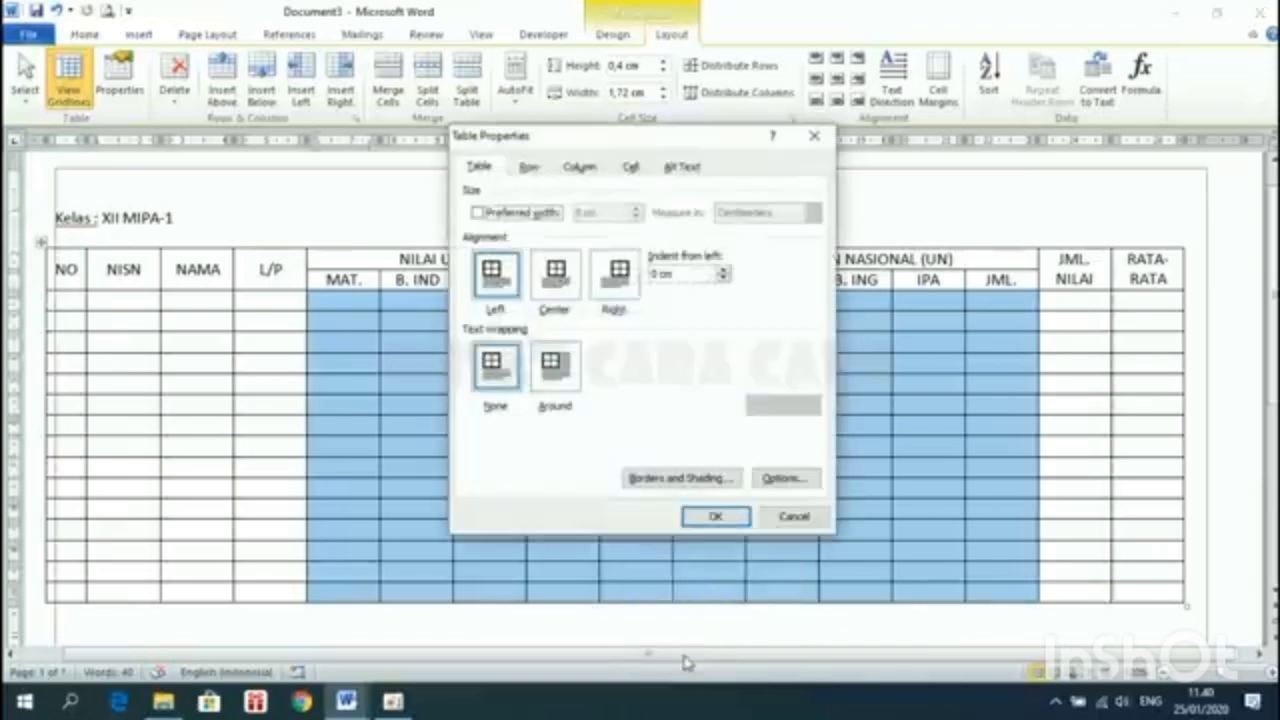
pyautogui.click(578, 167)
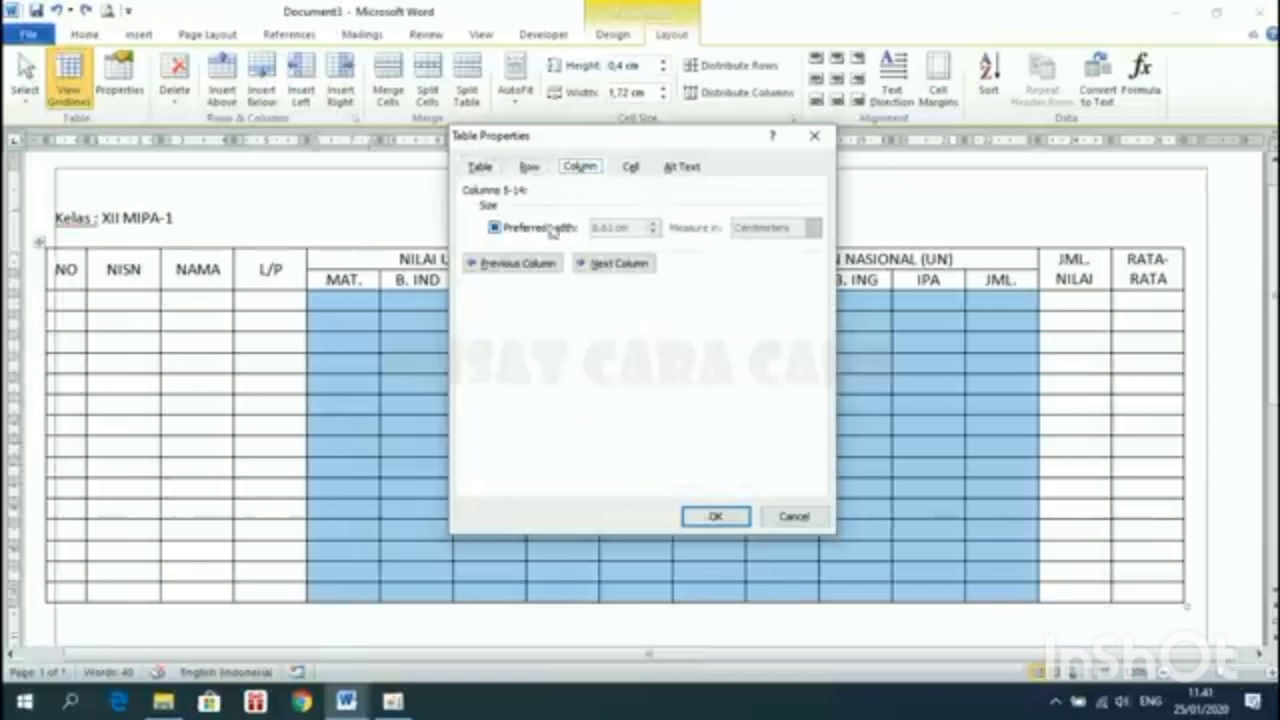
pyautogui.click(494, 228)
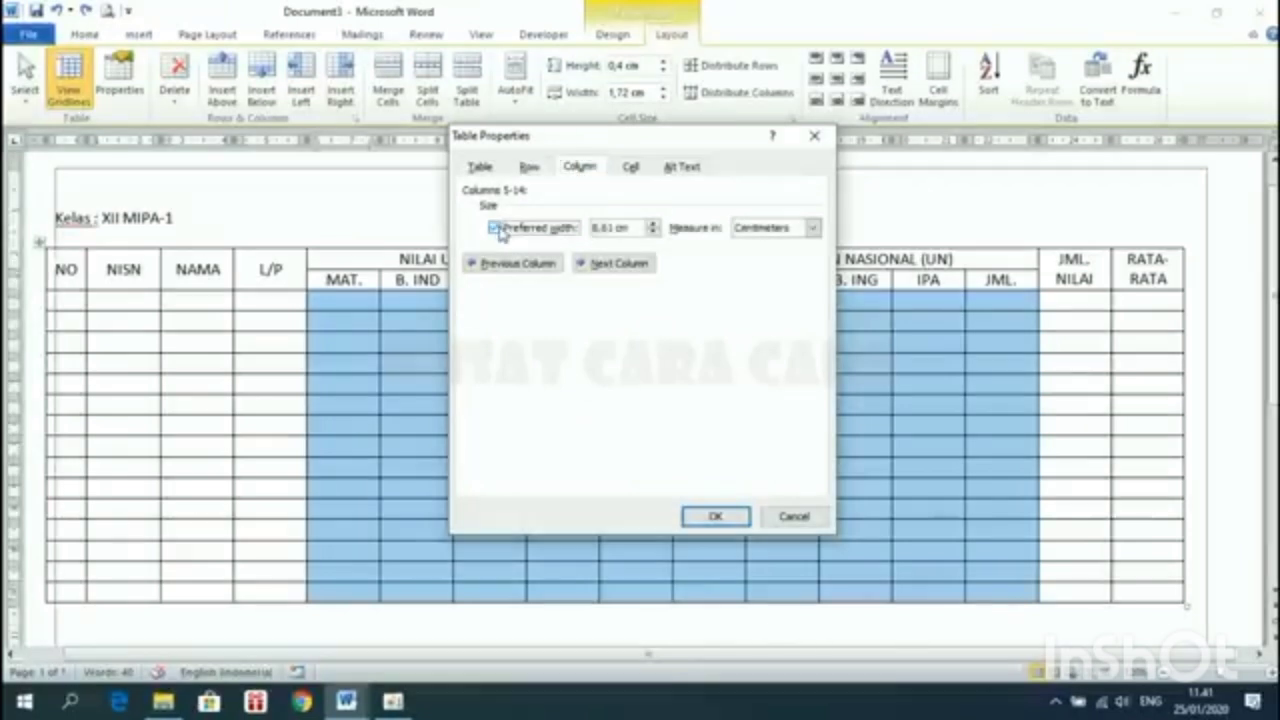
pyautogui.moveTo(616, 226); pyautogui.dragTo(553, 238)
pyautogui.write('1,5')
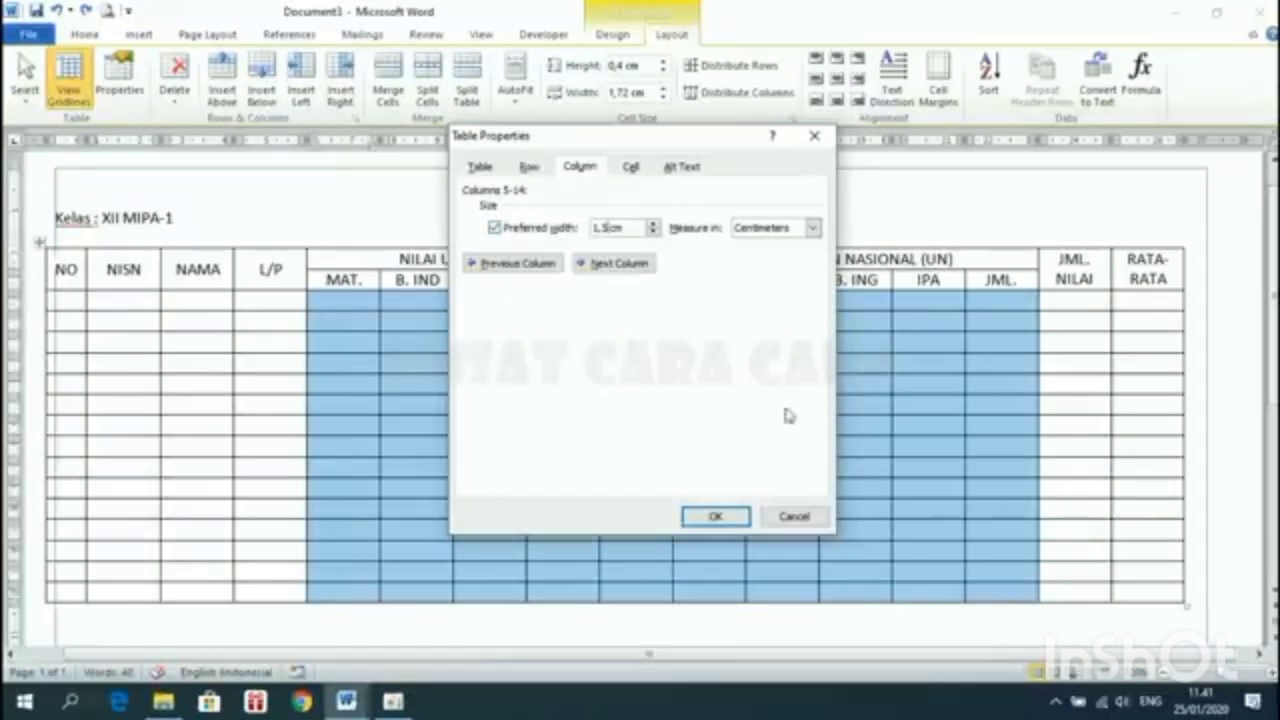
pyautogui.click(716, 516)
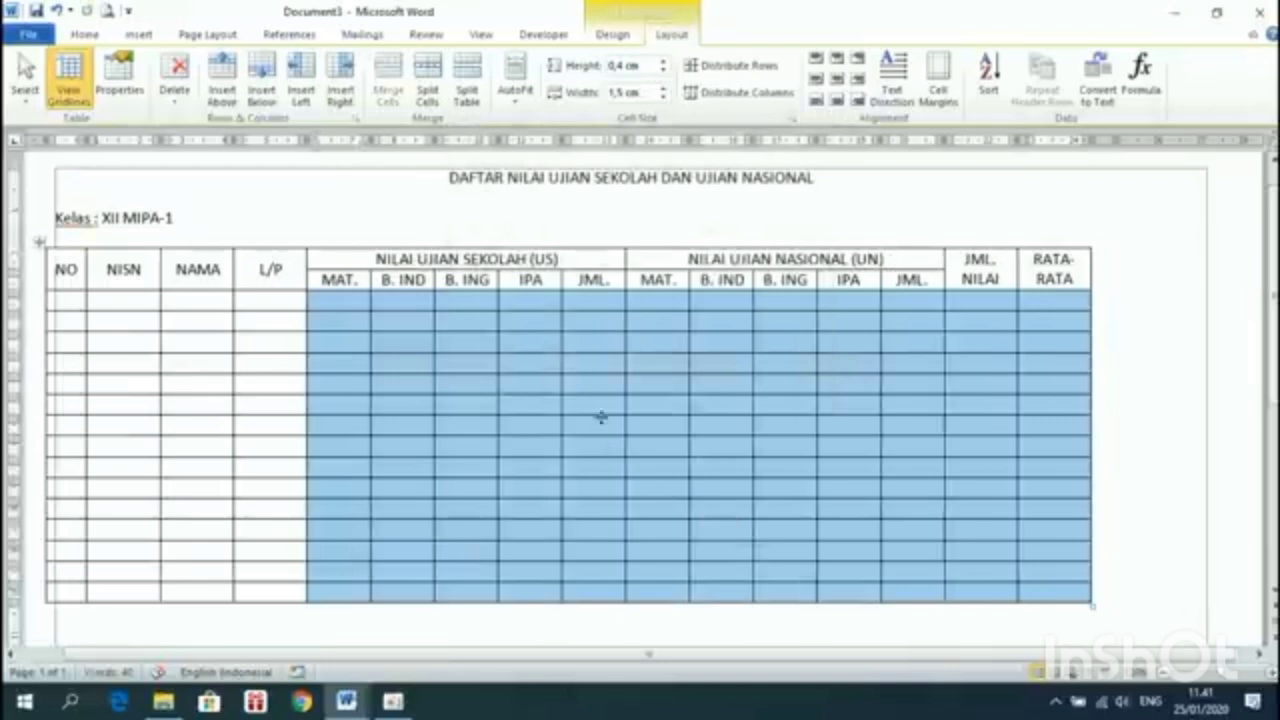
# Reselect the score columns down to the last row, then clear the selection
pyautogui.click(911, 302)
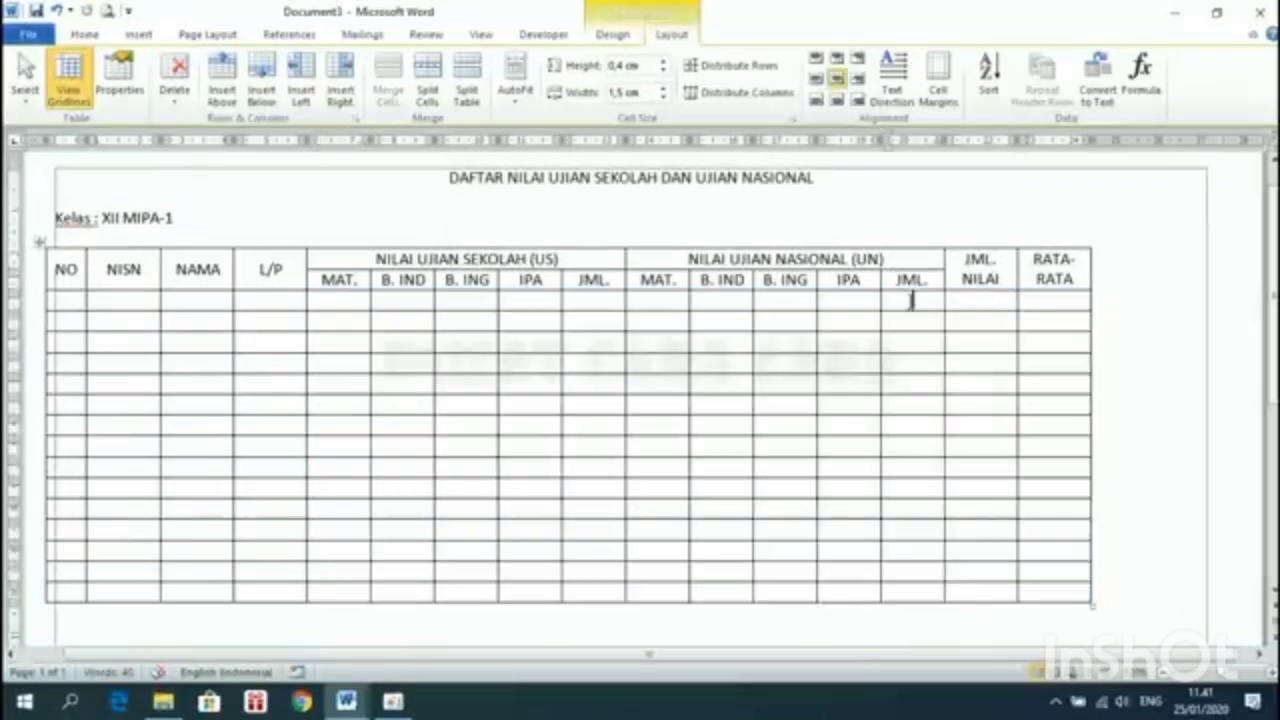
pyautogui.moveTo(351, 294); pyautogui.dragTo(924, 585)
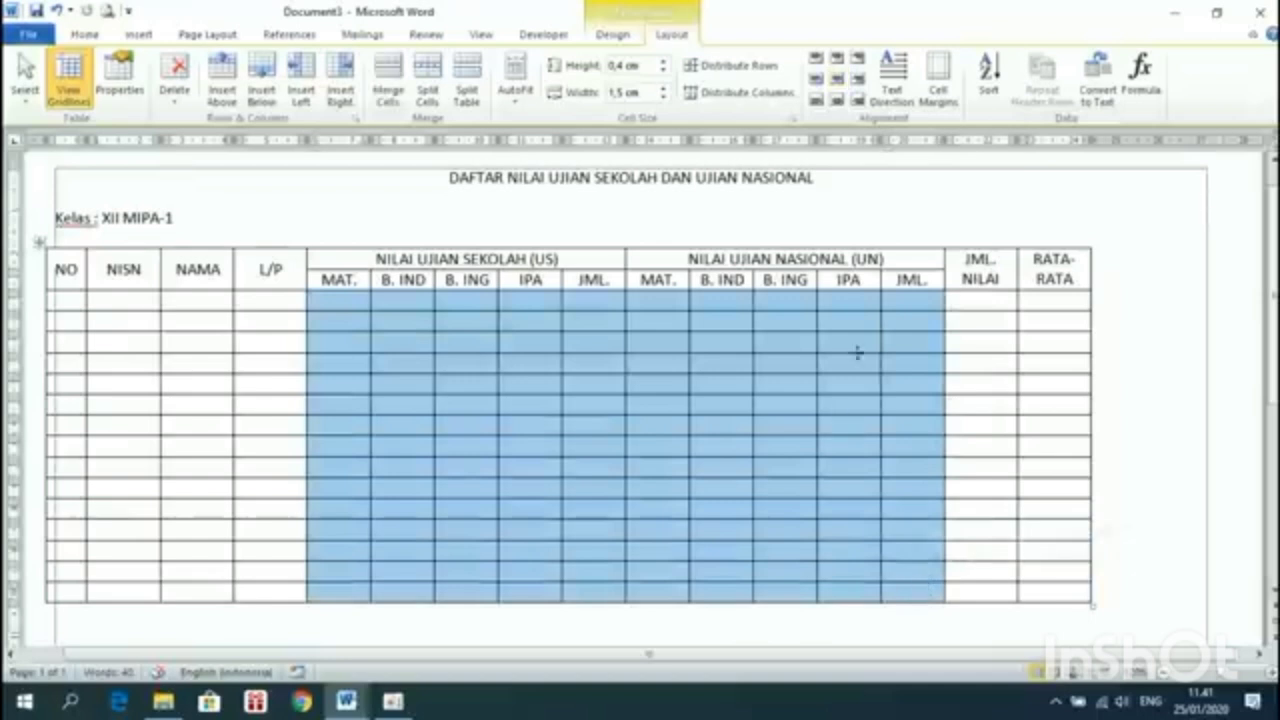
pyautogui.click(904, 302)
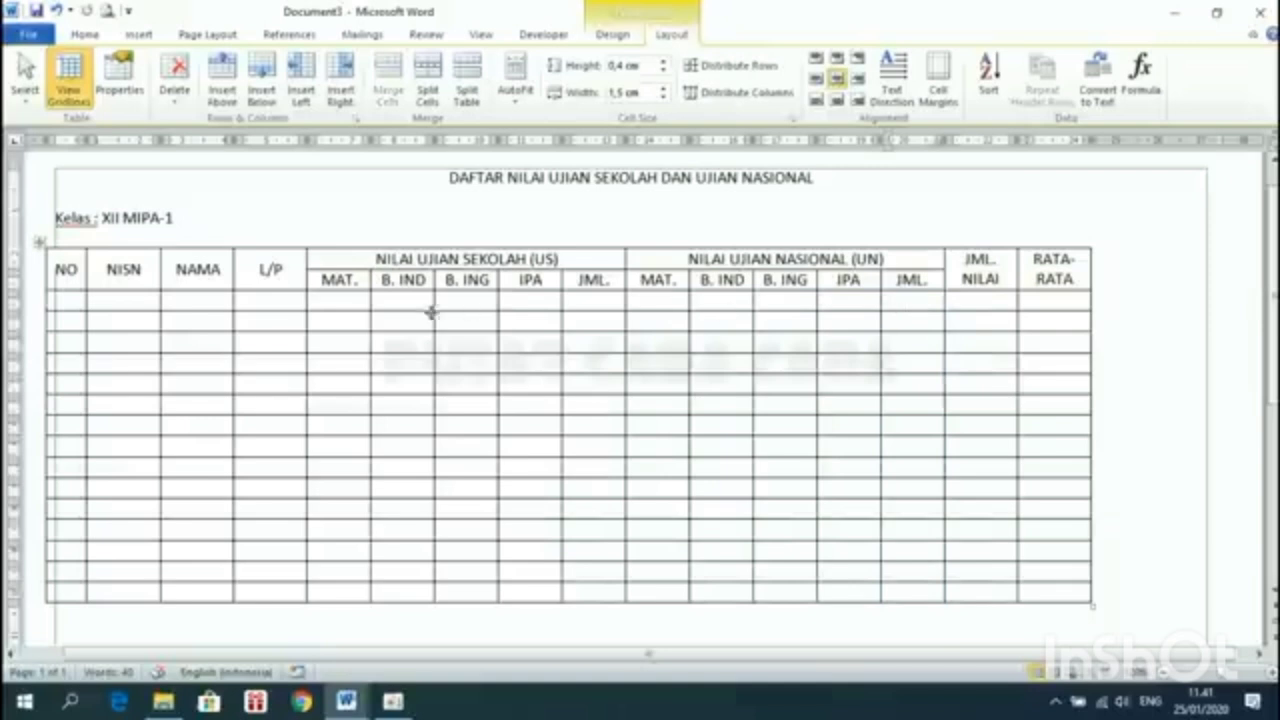
pyautogui.moveTo(351, 295); pyautogui.dragTo(920, 597)
pyautogui.click(522, 303)
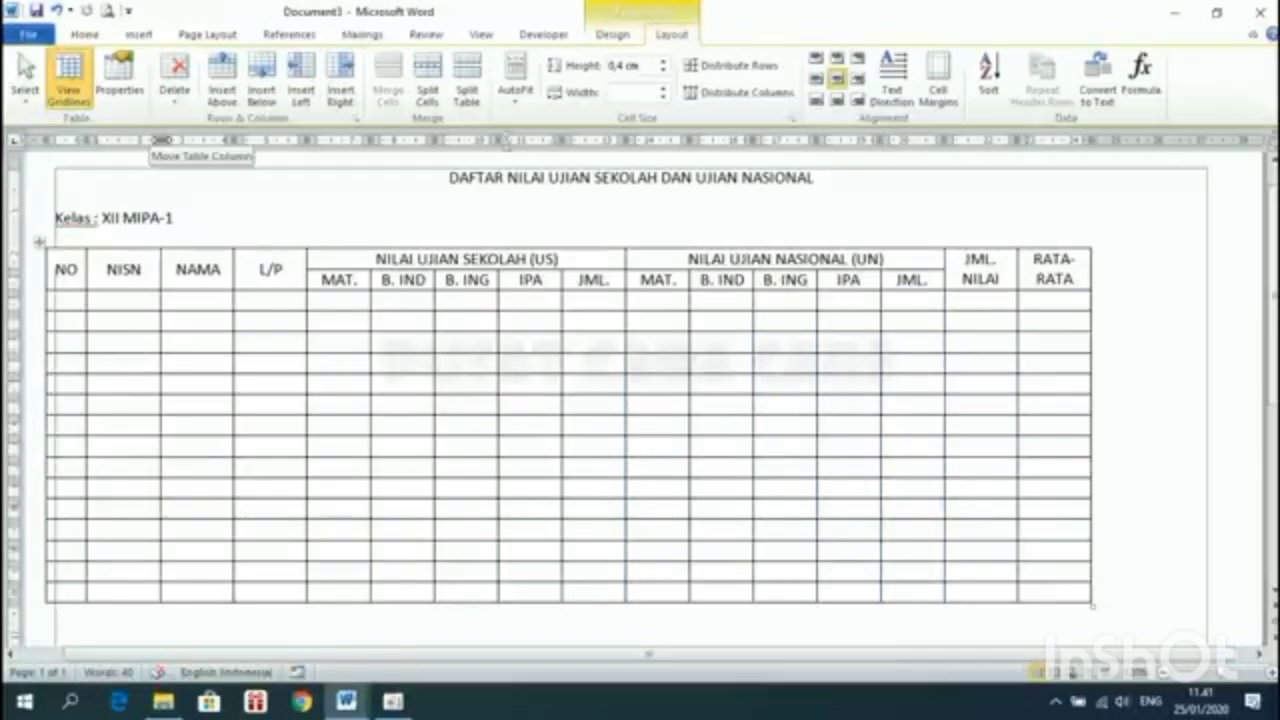
# Widen the NISN and NAMA columns by dragging their borders to the right
pyautogui.moveTo(161, 140); pyautogui.dragTo(193, 148)
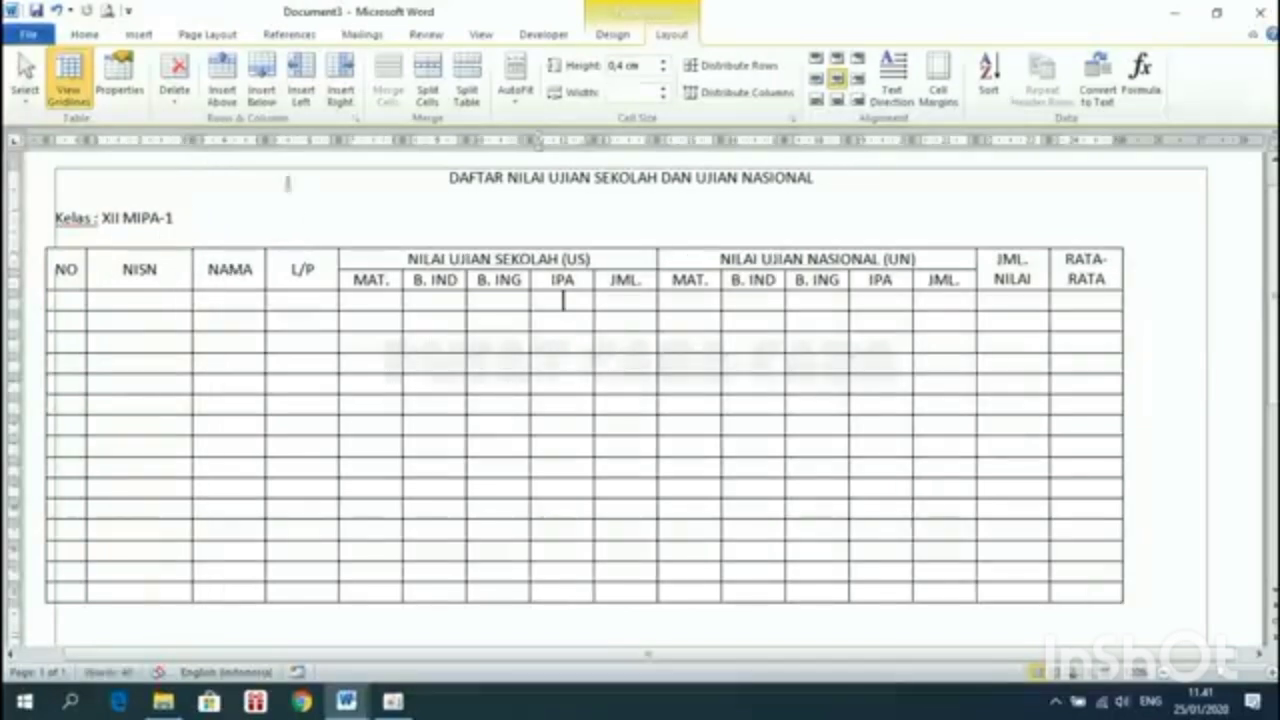
pyautogui.moveTo(342, 140)
pyautogui.mouseDown()
pyautogui.moveTo(268, 146)
pyautogui.moveTo(393, 148)
pyautogui.mouseUp()
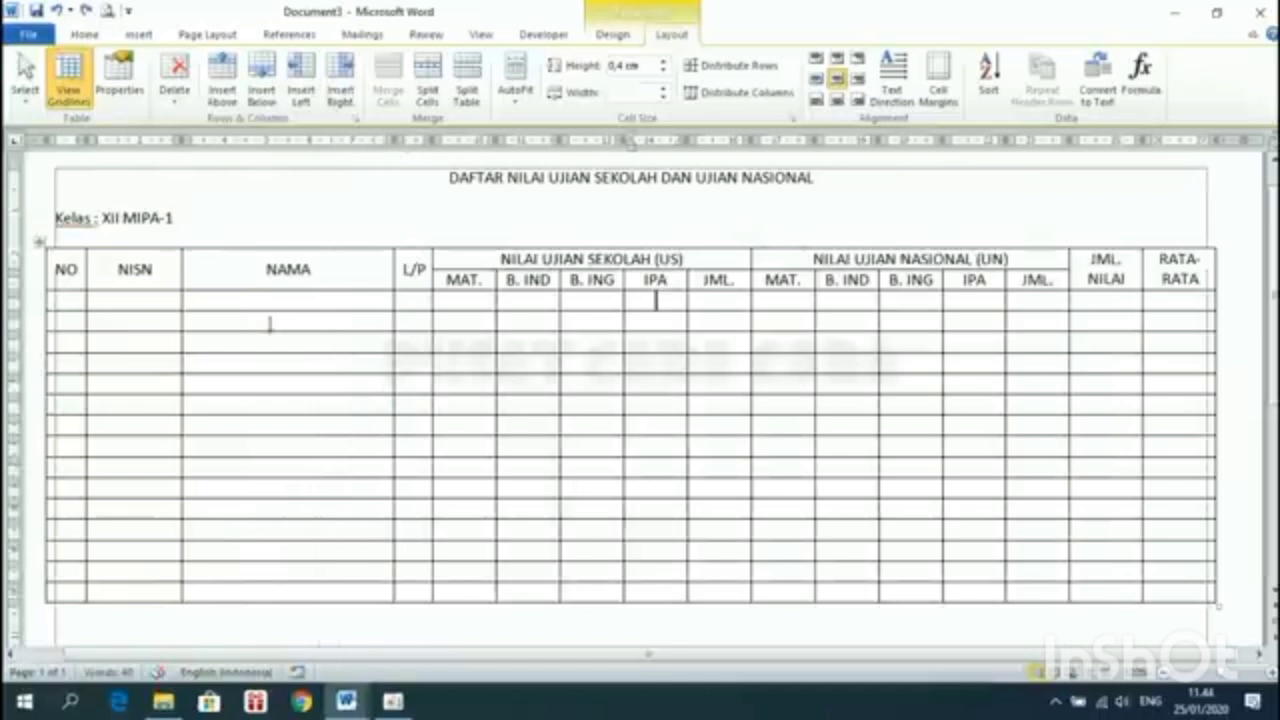
pyautogui.moveTo(181, 300); pyautogui.dragTo(224, 300)
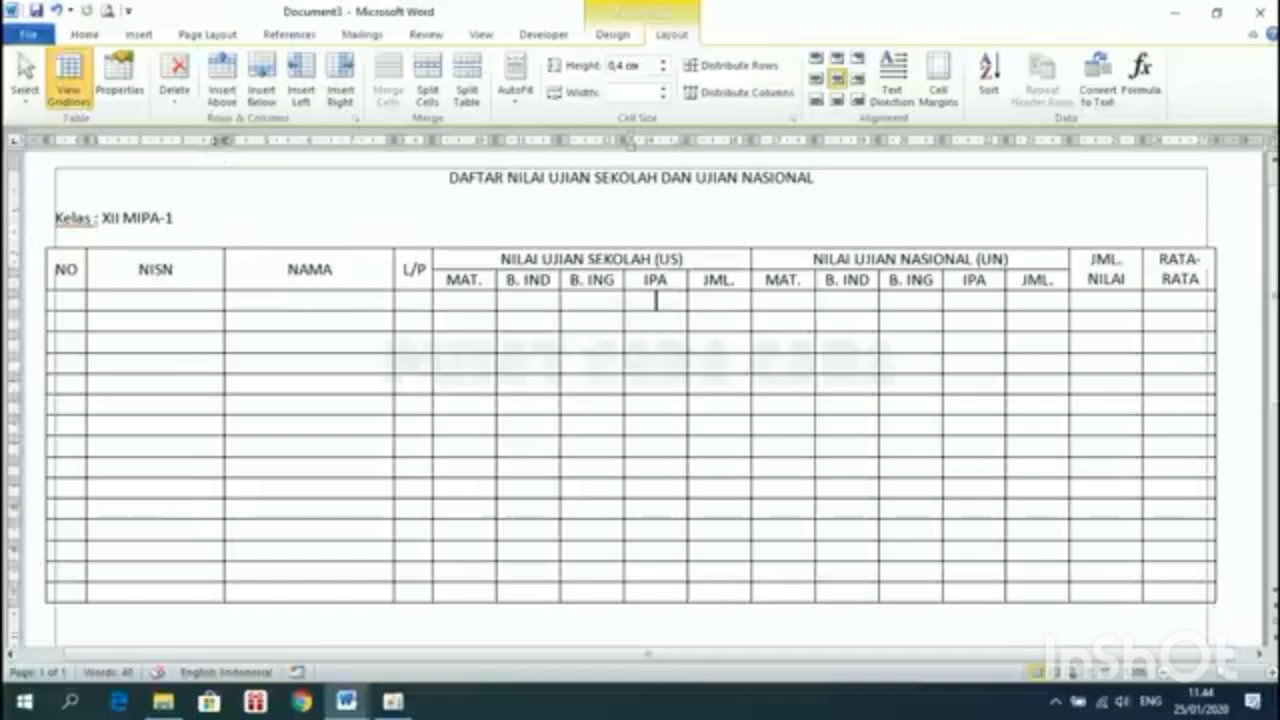
# Narrow NISN, align the table's left edge with the margin, and widen NAMA
pyautogui.moveTo(224, 139); pyautogui.dragTo(182, 141)
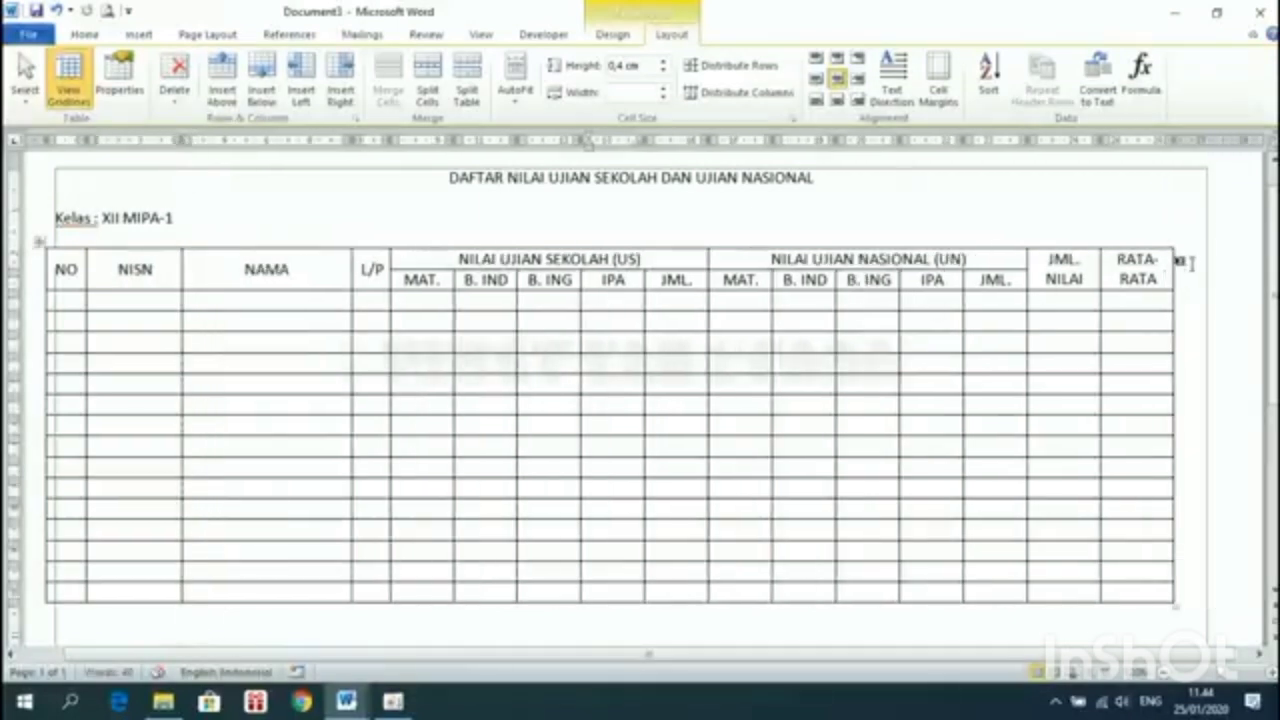
pyautogui.moveTo(350, 139)
pyautogui.mouseDown()
pyautogui.moveTo(309, 141)
pyautogui.moveTo(331, 141)
pyautogui.mouseUp()
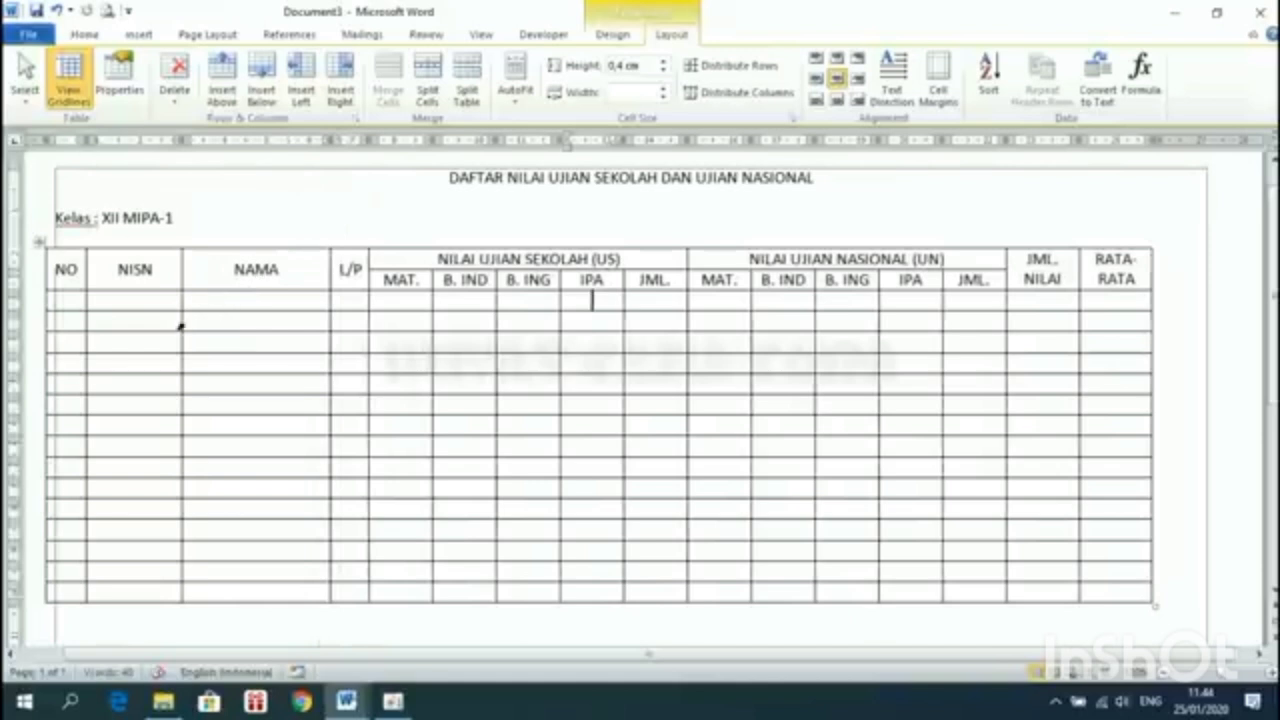
pyautogui.moveTo(181, 326)
pyautogui.mouseDown()
pyautogui.moveTo(214, 323)
pyautogui.moveTo(171, 323)
pyautogui.mouseUp()
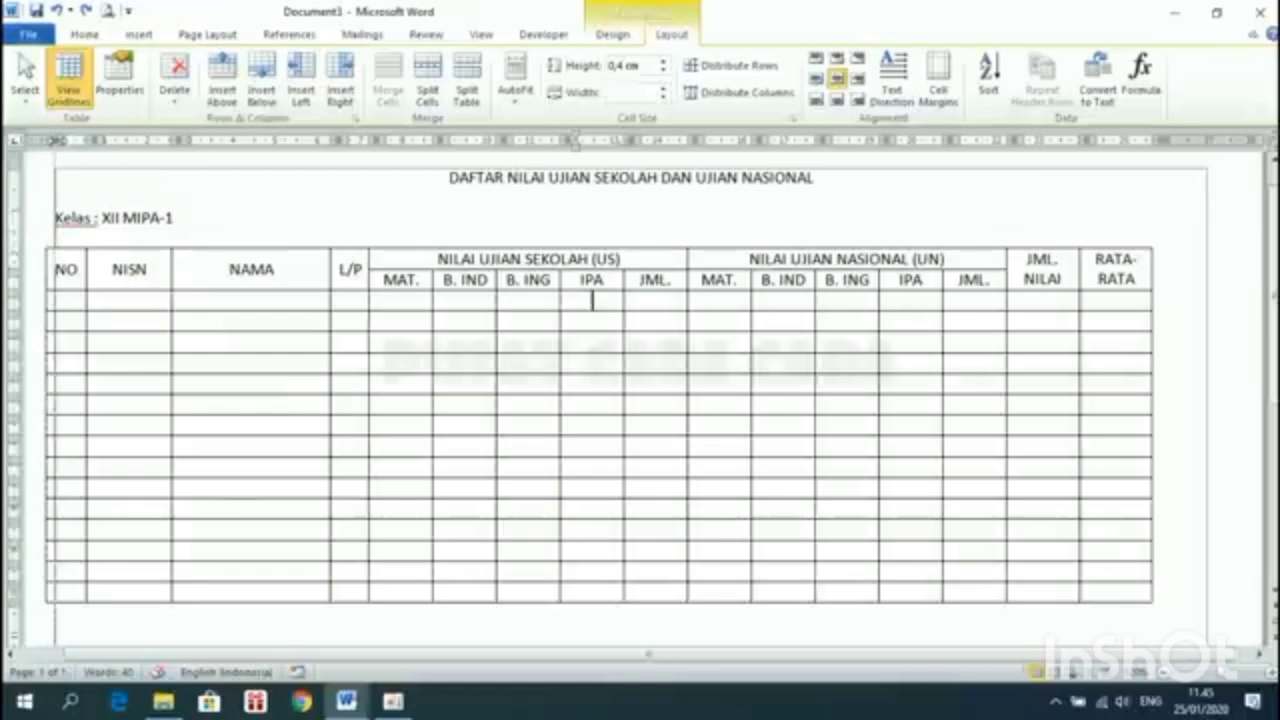
pyautogui.moveTo(50, 141); pyautogui.dragTo(58, 141)
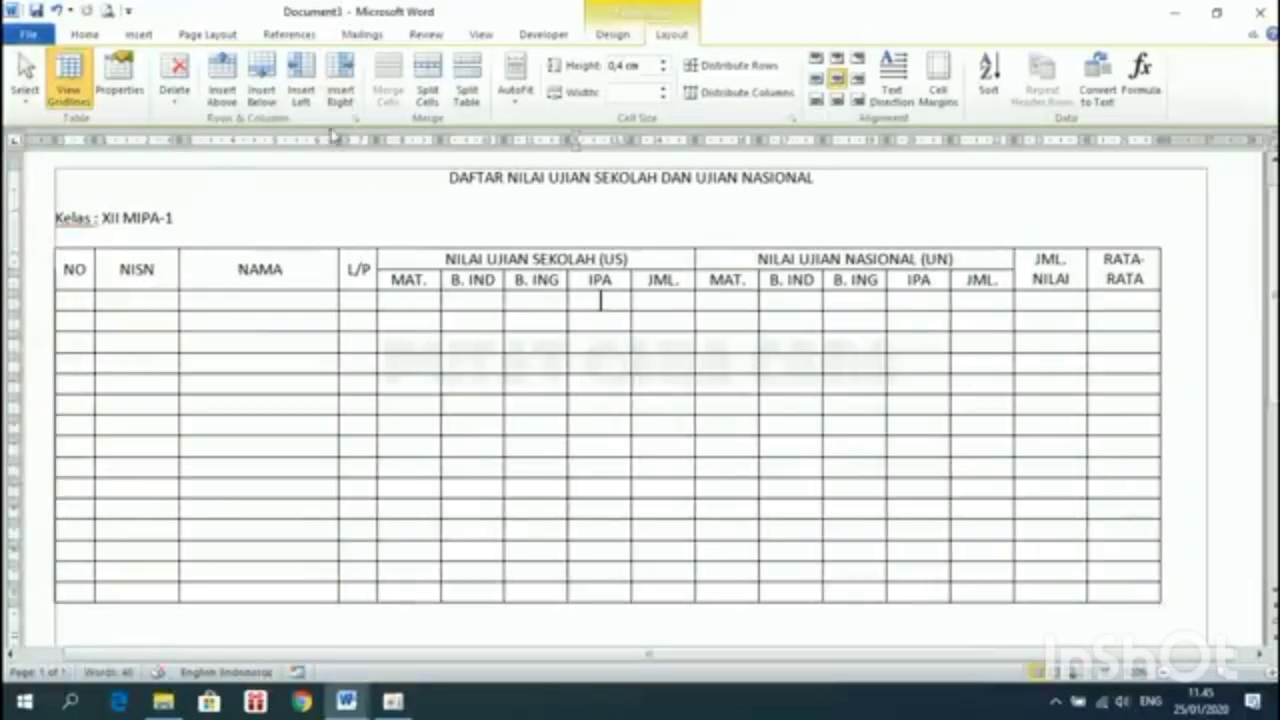
pyautogui.moveTo(338, 139)
pyautogui.mouseDown()
pyautogui.moveTo(405, 148)
pyautogui.moveTo(383, 140)
pyautogui.mouseUp()
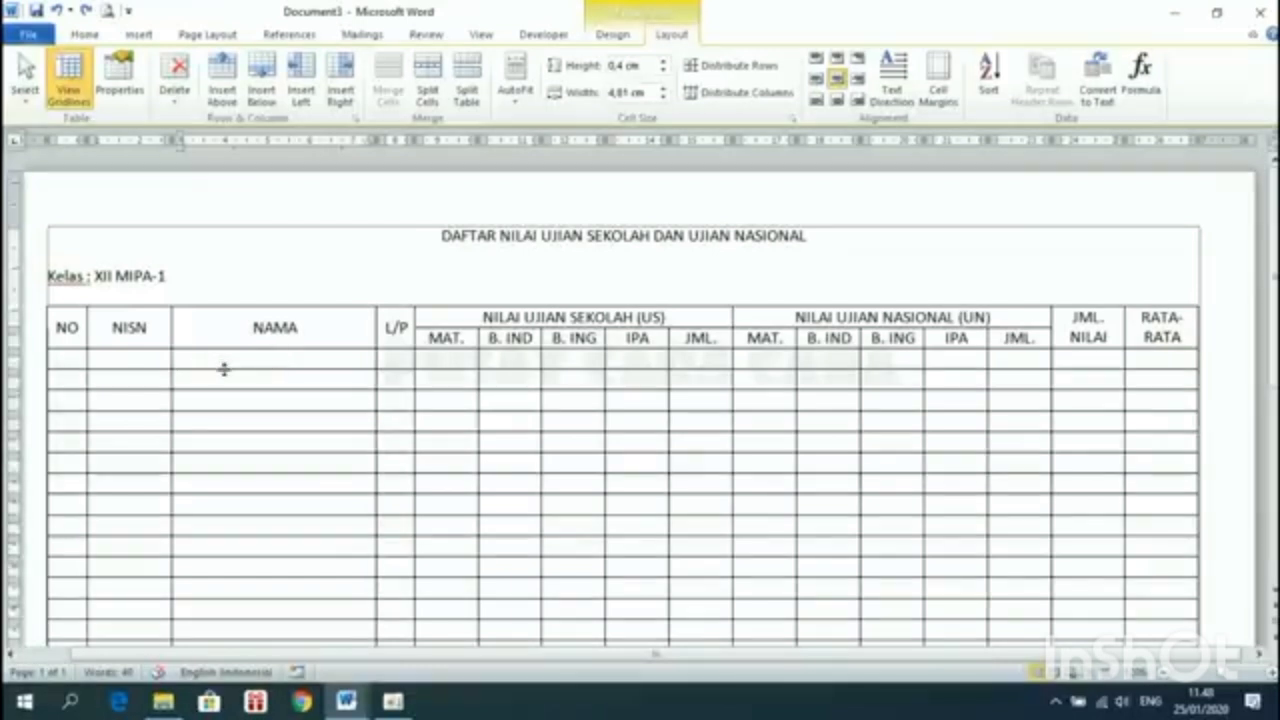
# After trying and undoing some row-height drags, select the empty data rows under the header
pyautogui.moveTo(224, 369); pyautogui.dragTo(231, 385)
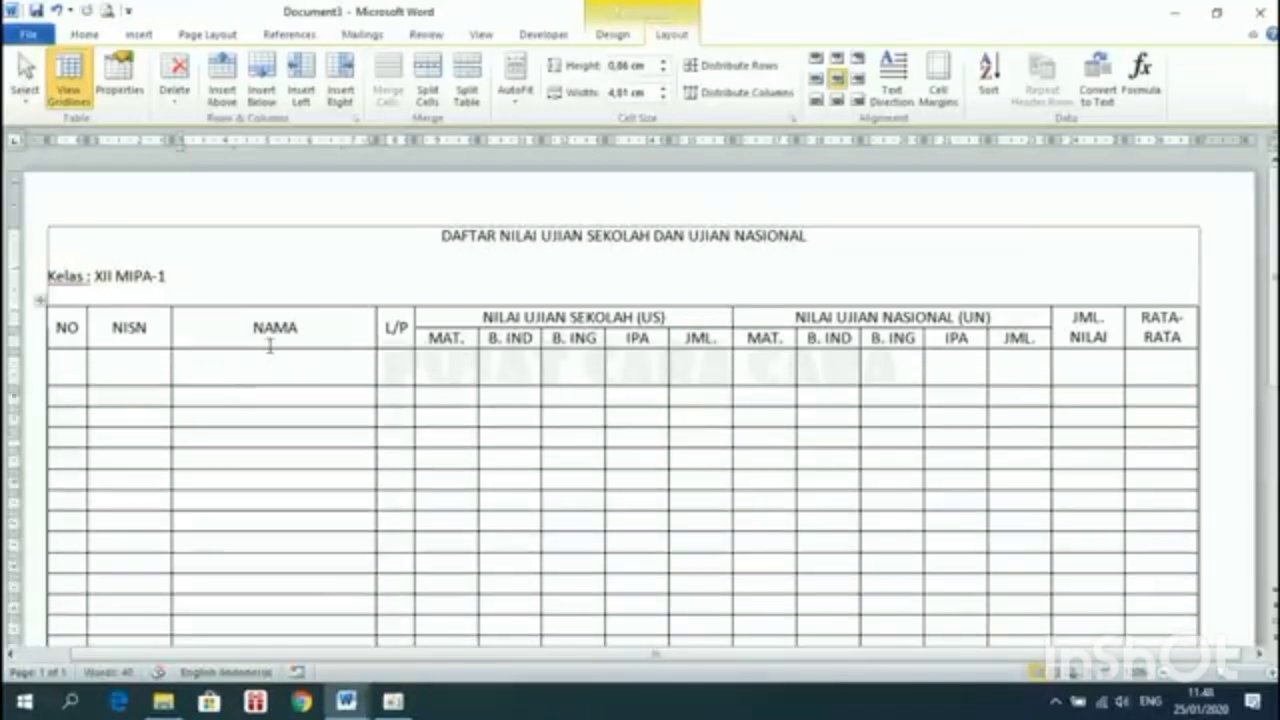
pyautogui.hotkey('ctrl', 'z')
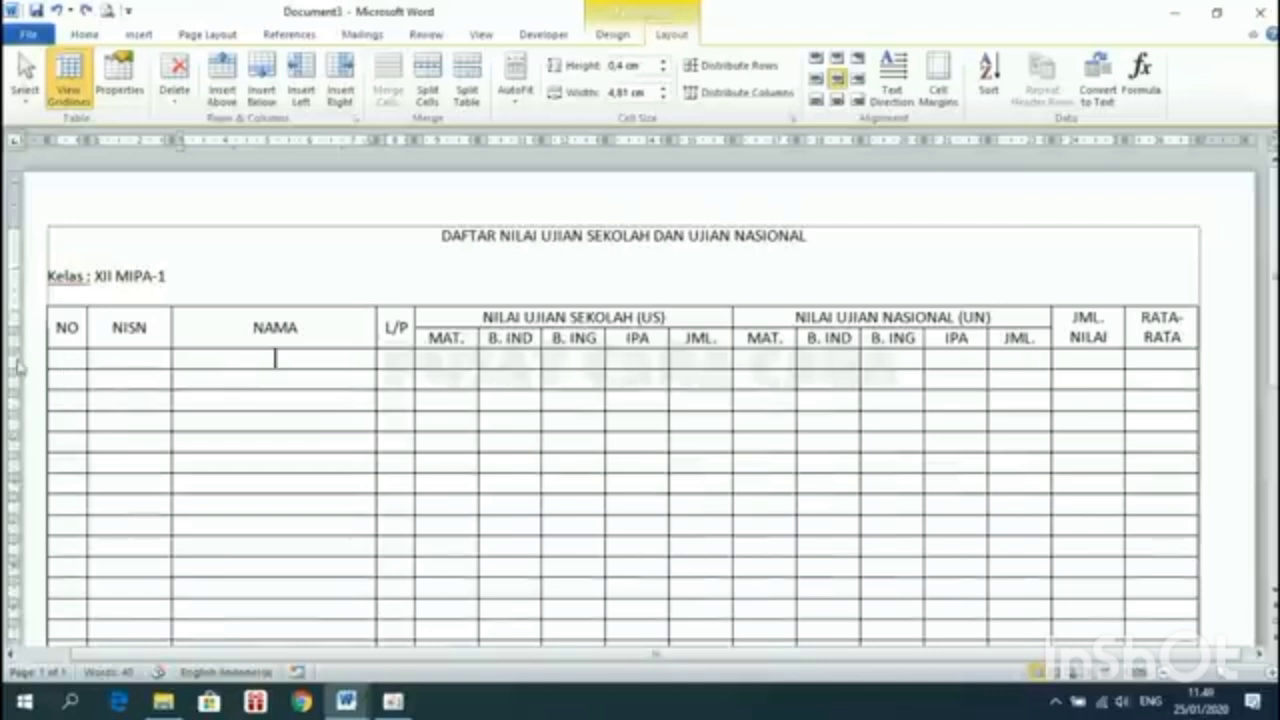
pyautogui.moveTo(14, 357); pyautogui.dragTo(16, 380)
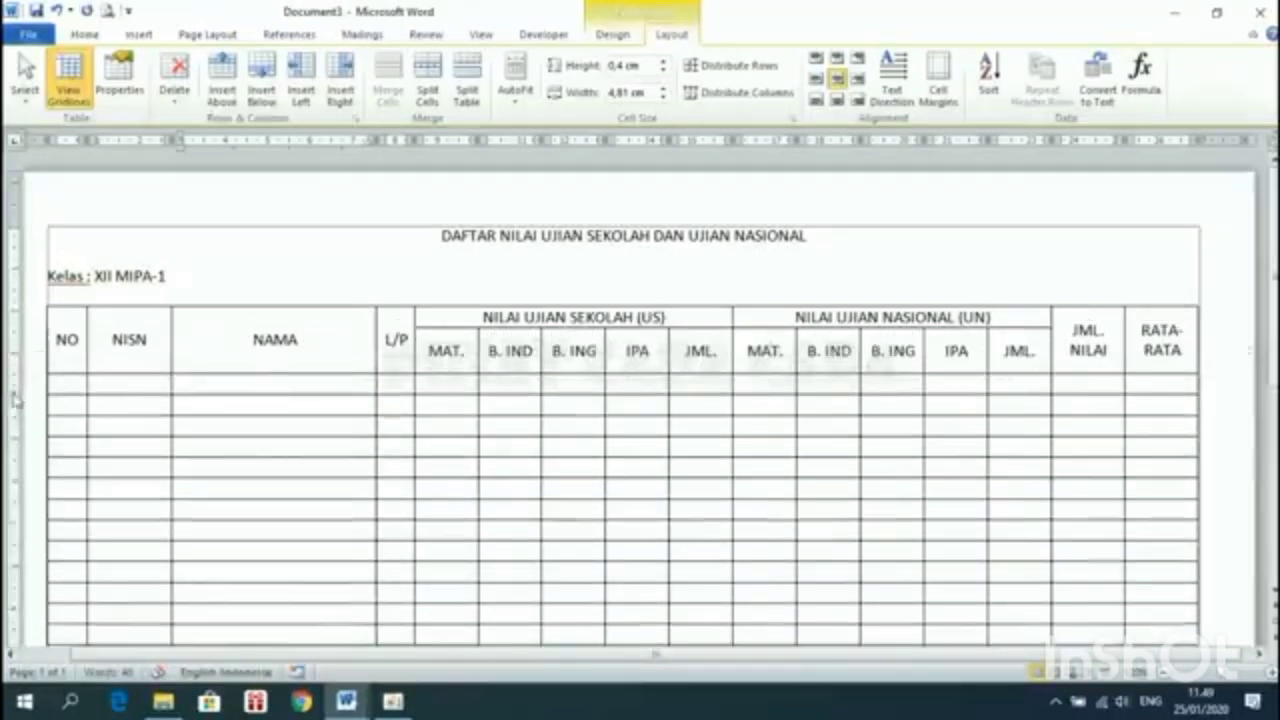
pyautogui.click(129, 383)
pyautogui.moveTo(14, 395); pyautogui.dragTo(14, 418)
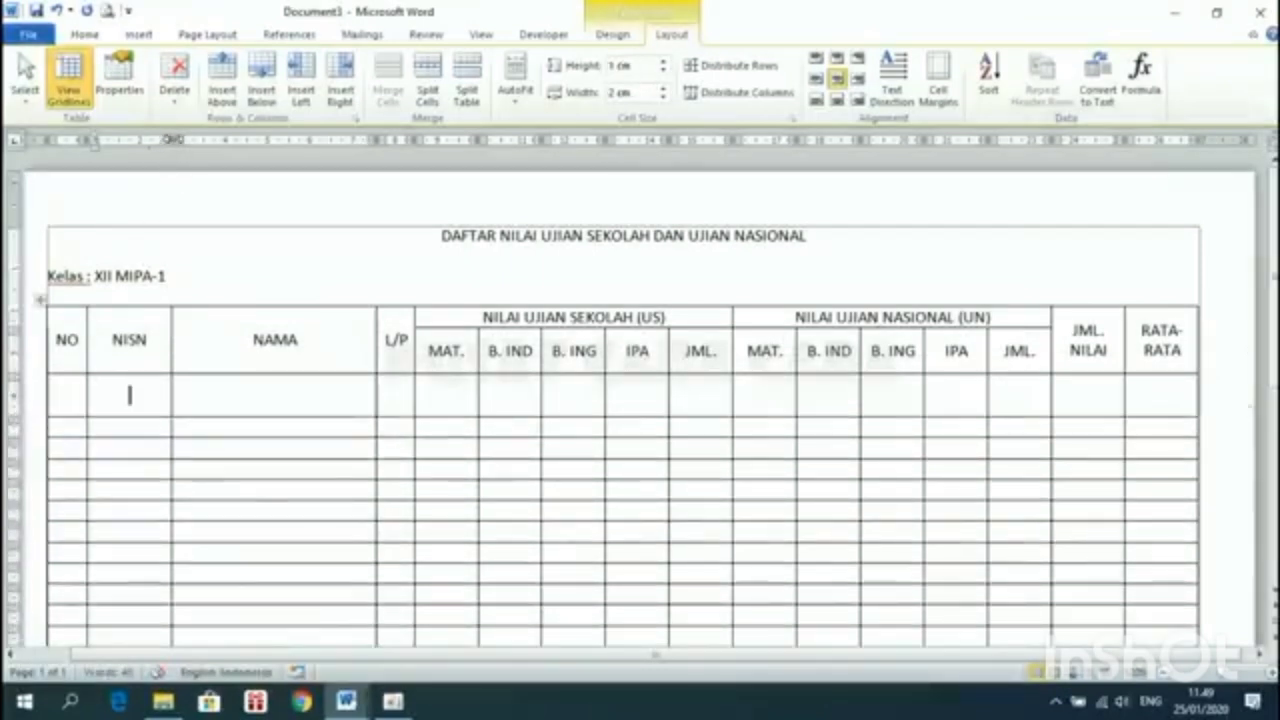
pyautogui.hotkey('ctrl', 'z')
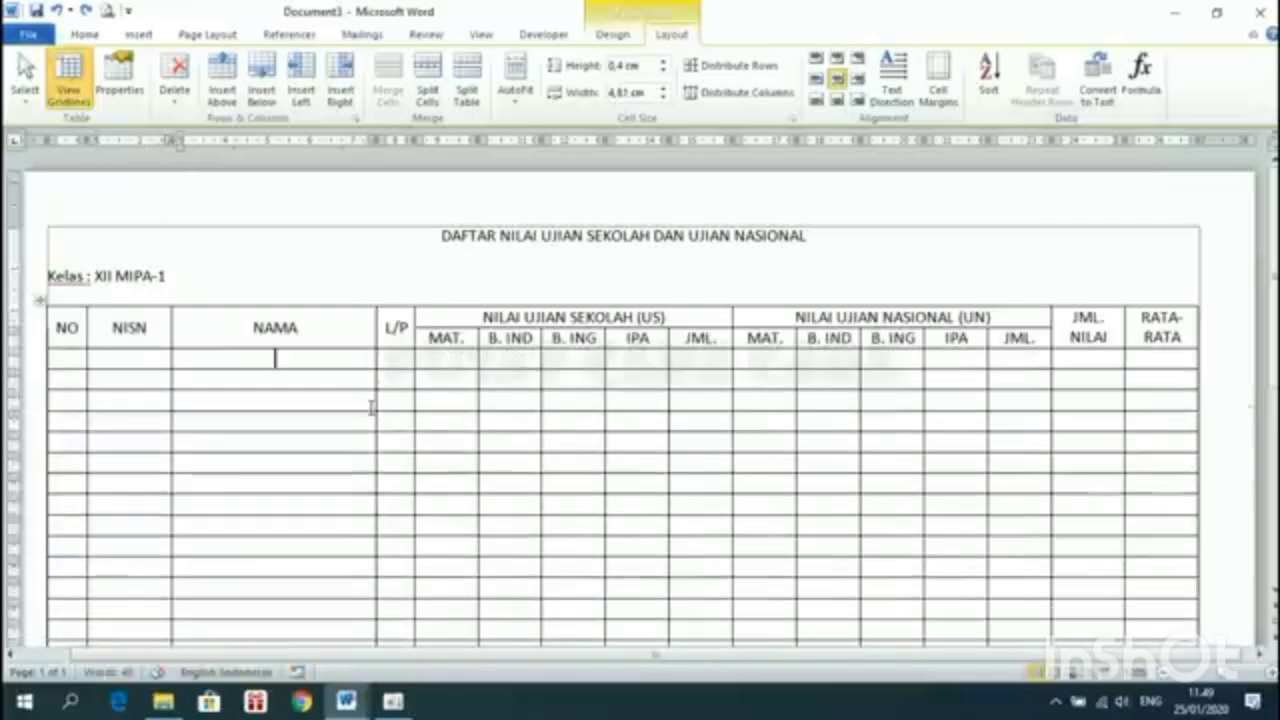
pyautogui.scroll(-2, 371, 407)
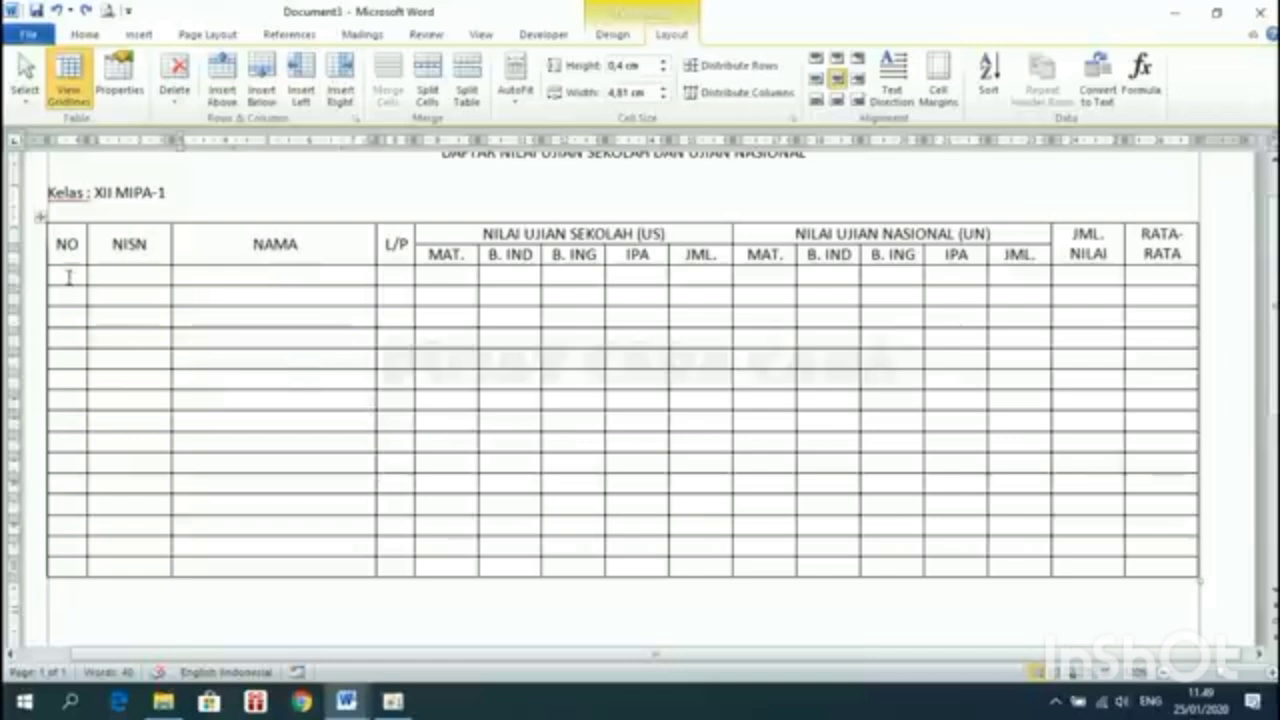
pyautogui.moveTo(68, 276); pyautogui.dragTo(1190, 566)
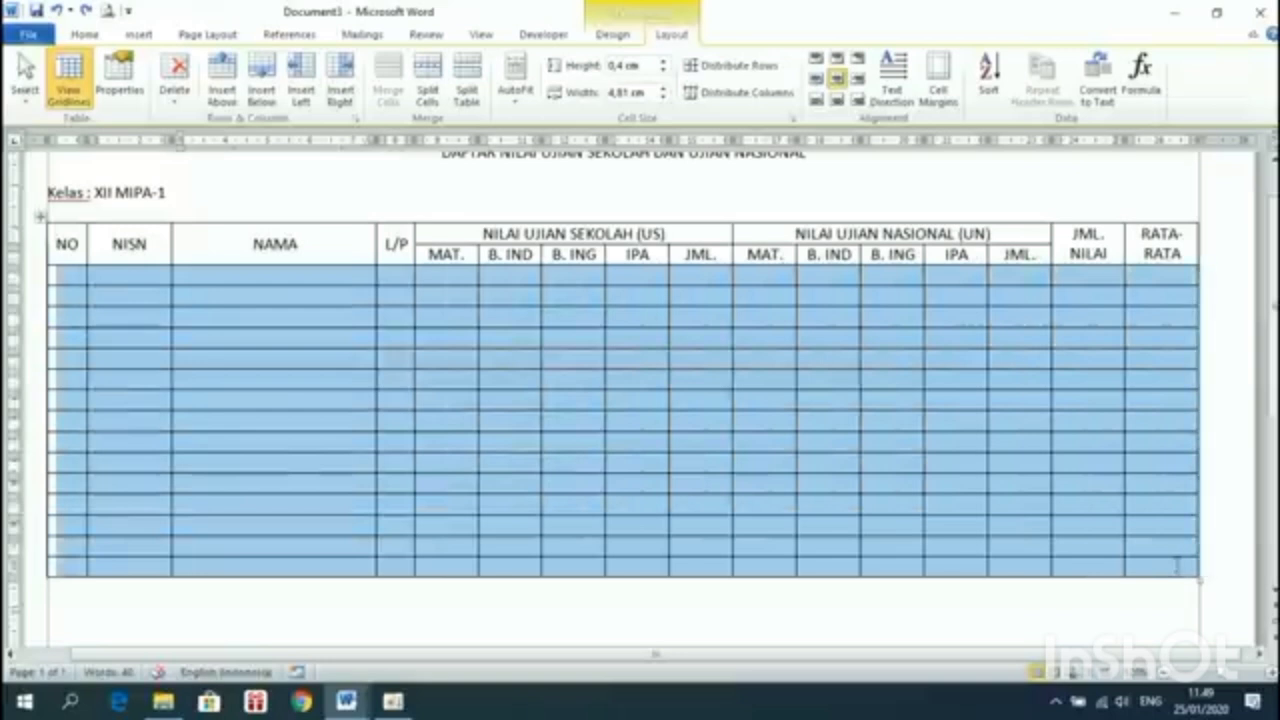
# Set the 15 empty data rows to an at-least height of 0,7 cm
pyautogui.rightClick(295, 383)
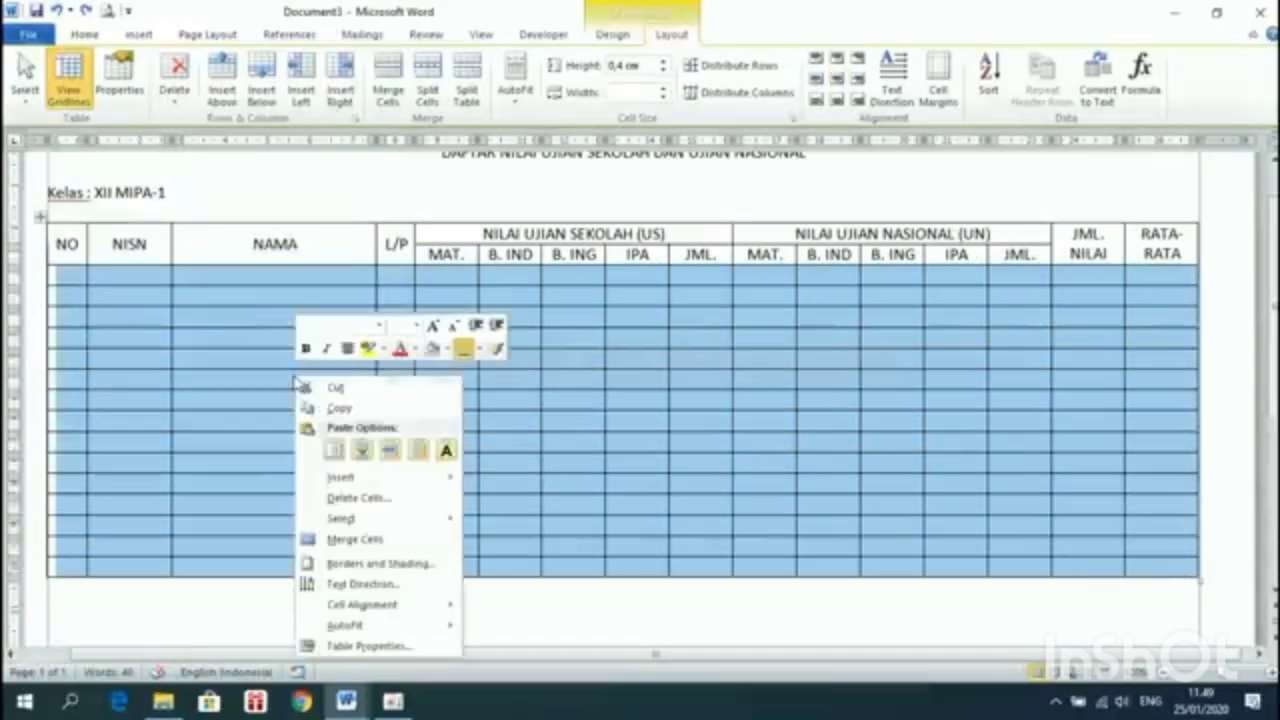
pyautogui.click(362, 646)
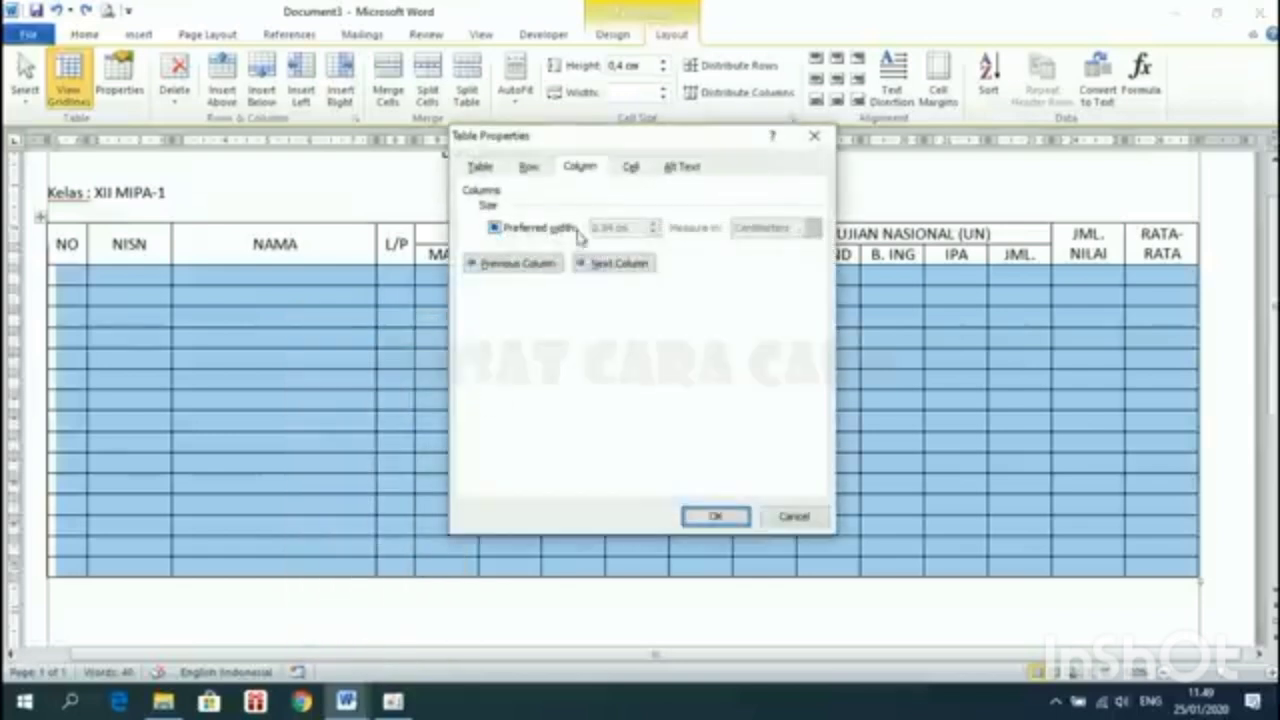
pyautogui.click(530, 168)
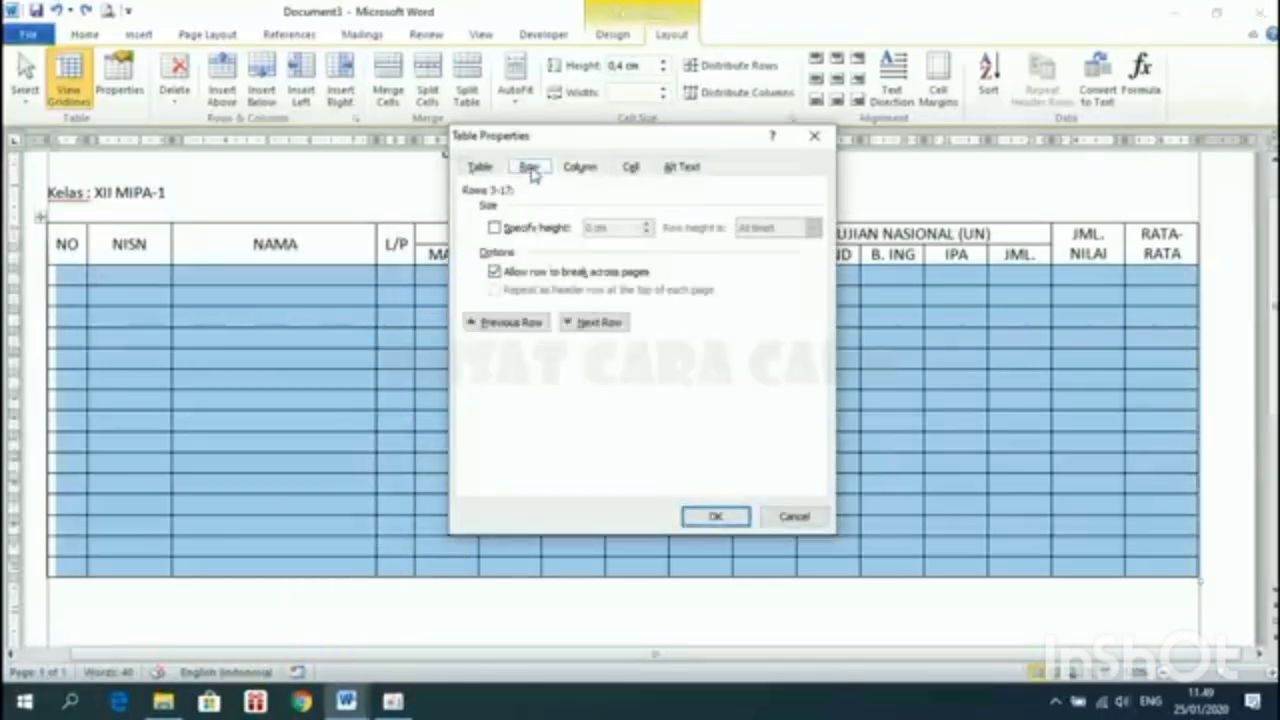
pyautogui.click(539, 229)
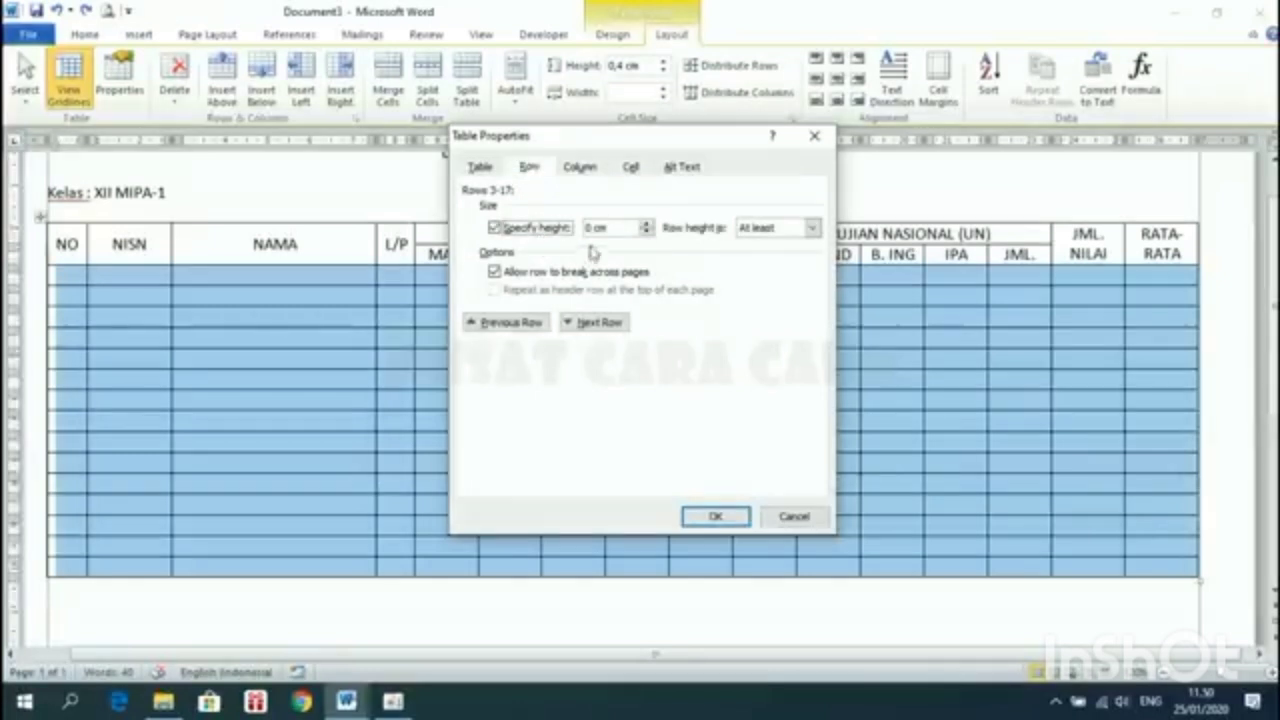
pyautogui.click(646, 224)
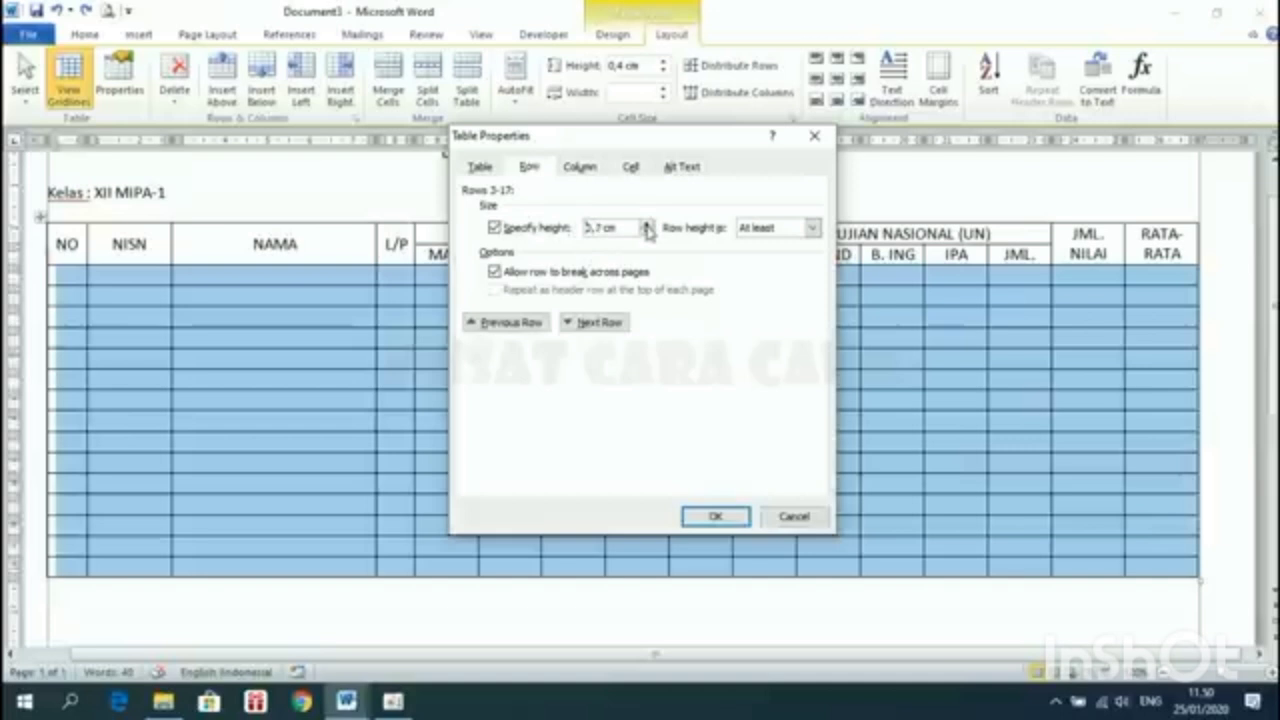
pyautogui.click(719, 526)
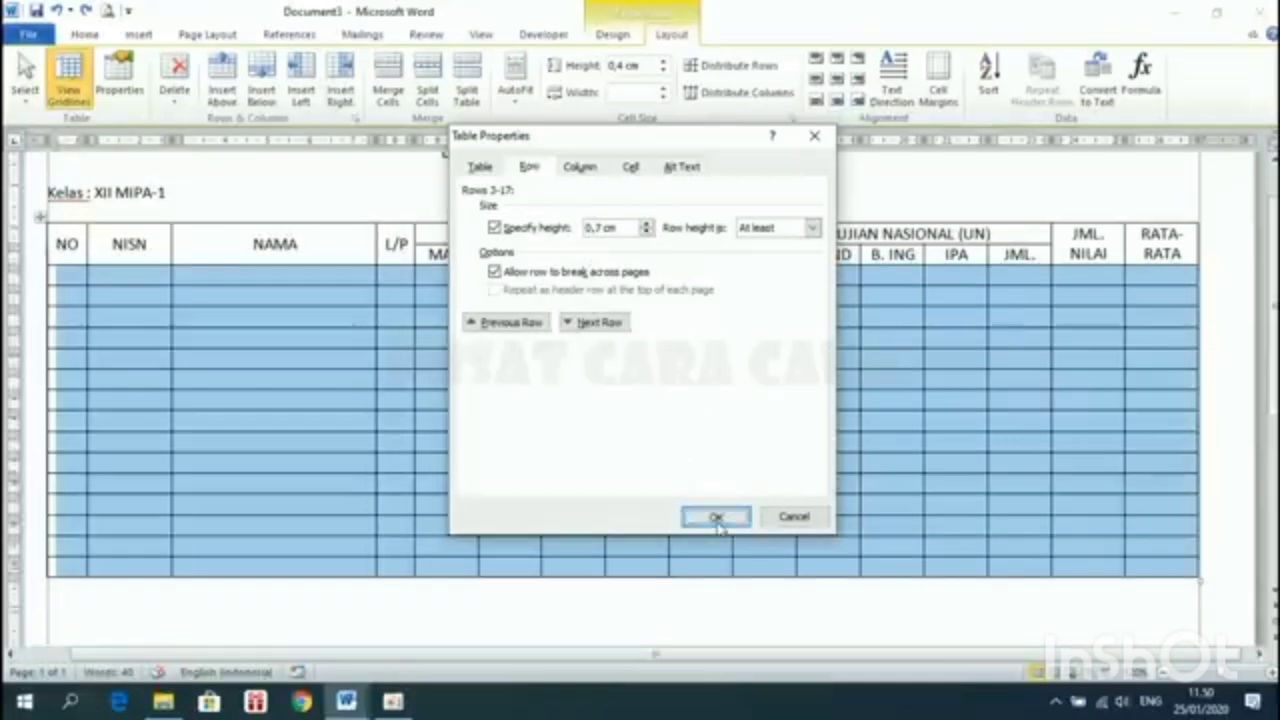
pyautogui.click(237, 324)
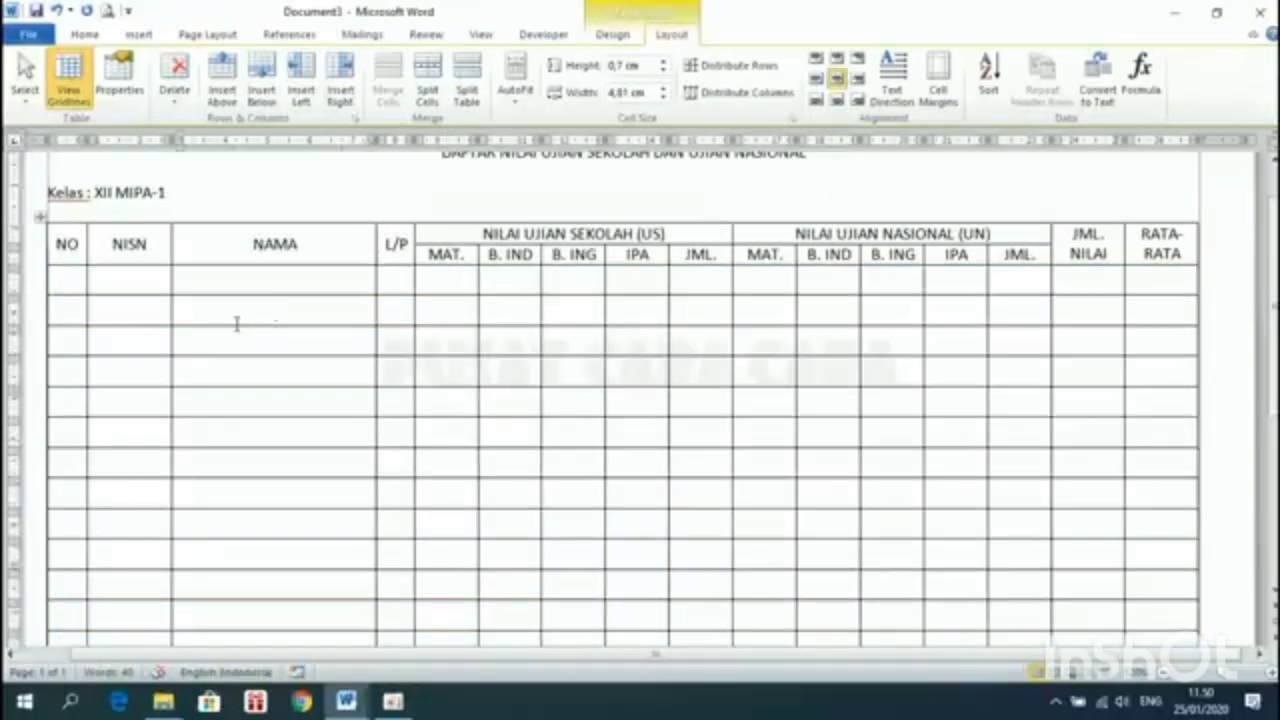
pyautogui.click(637, 338)
# Select both header rows (NO through JML. NILAI) and set their minimum height to 0,7 cm
pyautogui.moveTo(50, 245); pyautogui.dragTo(1218, 260)
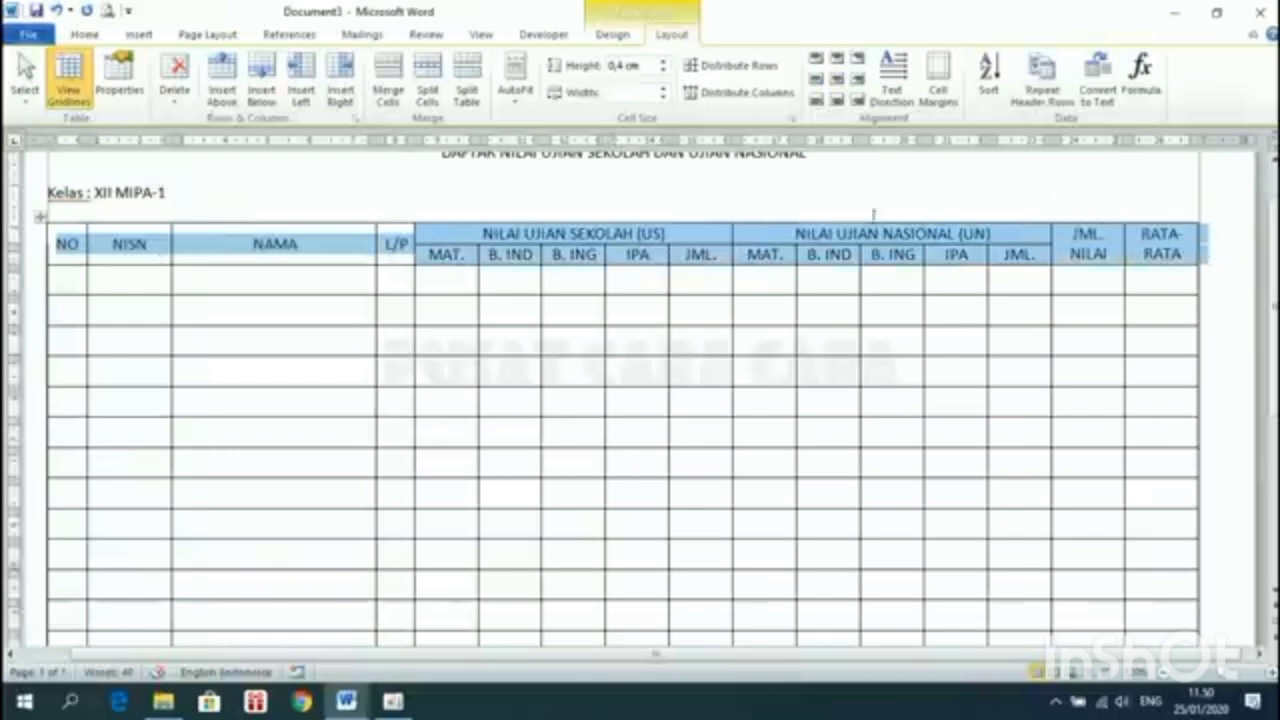
pyautogui.rightClick(865, 244)
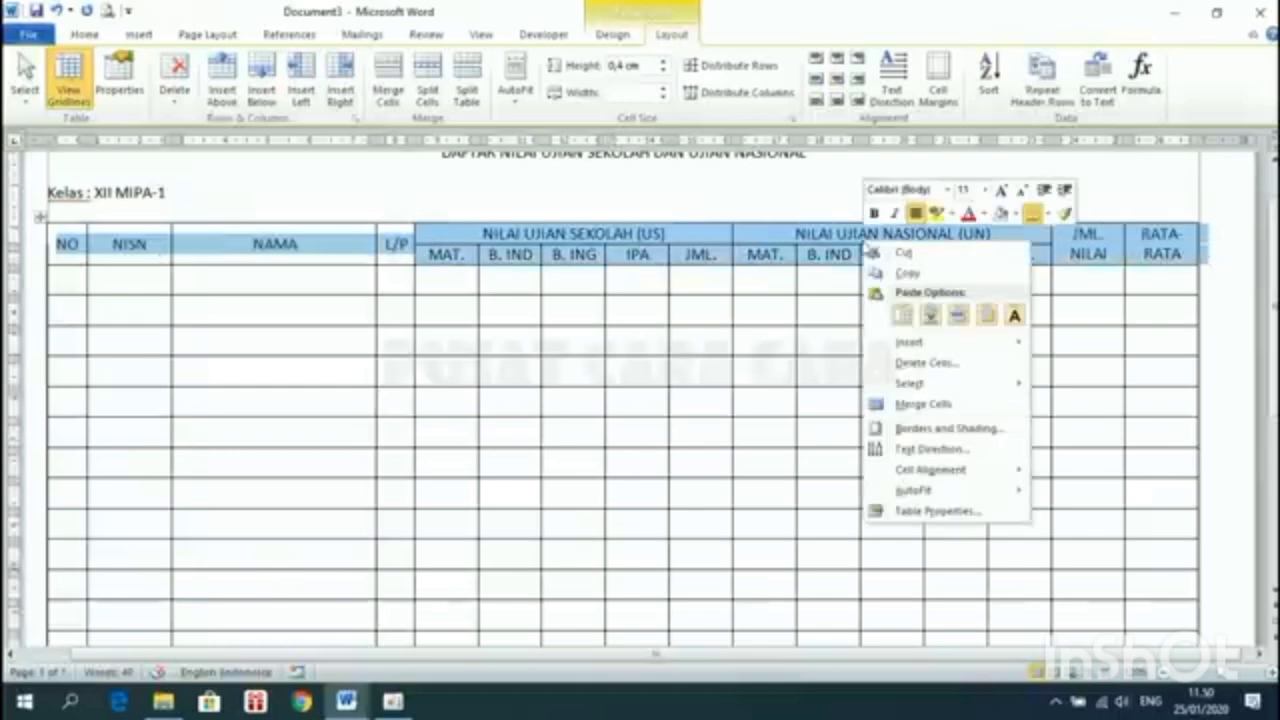
pyautogui.click(910, 510)
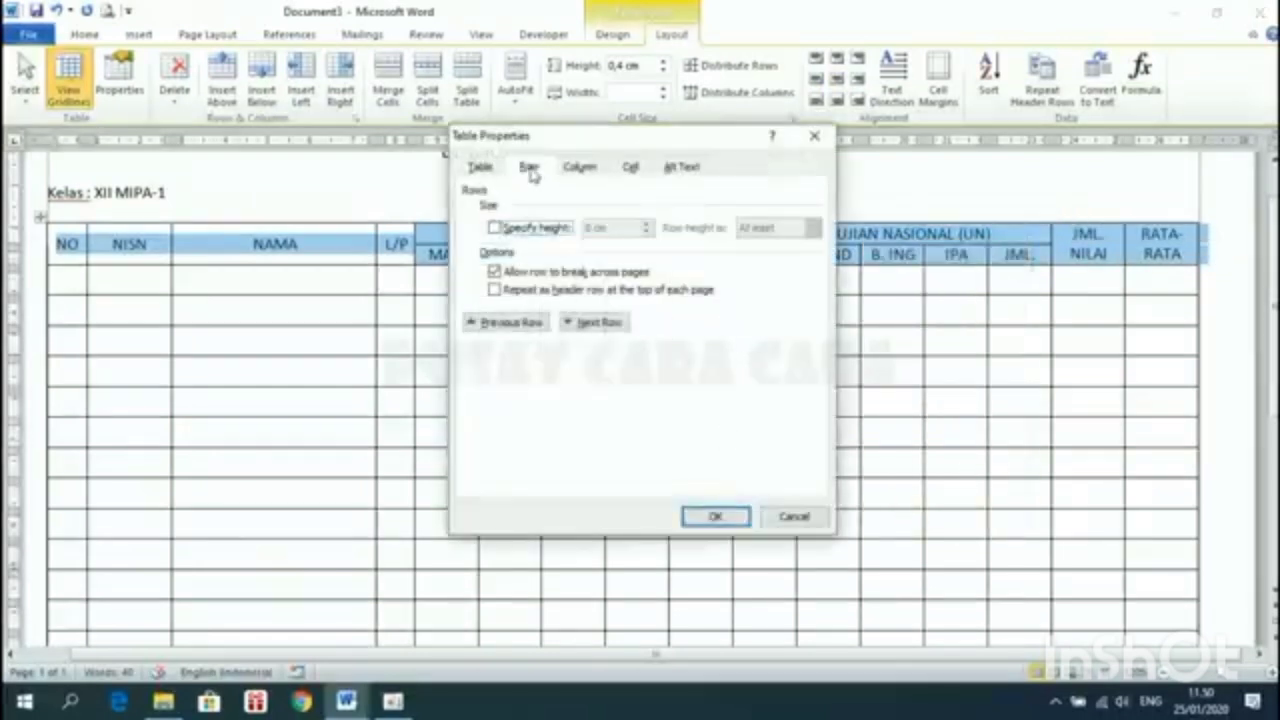
pyautogui.click(527, 232)
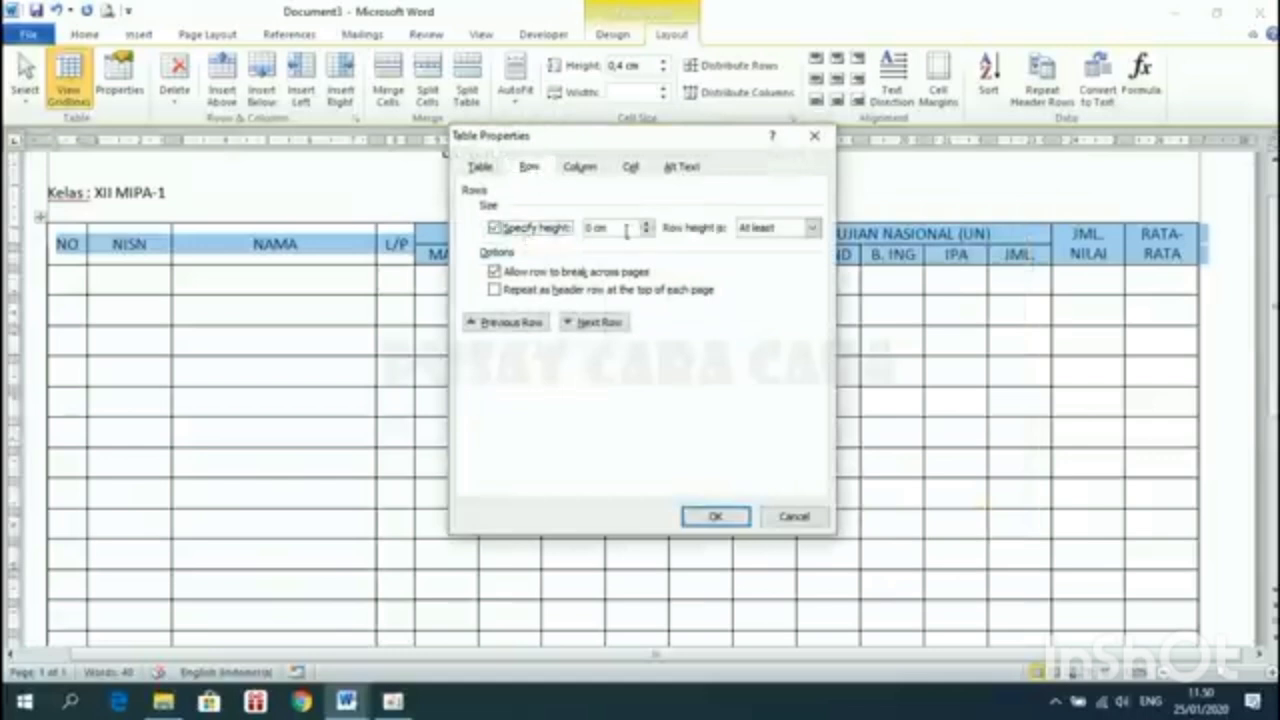
pyautogui.click(646, 225)
pyautogui.click(646, 225)
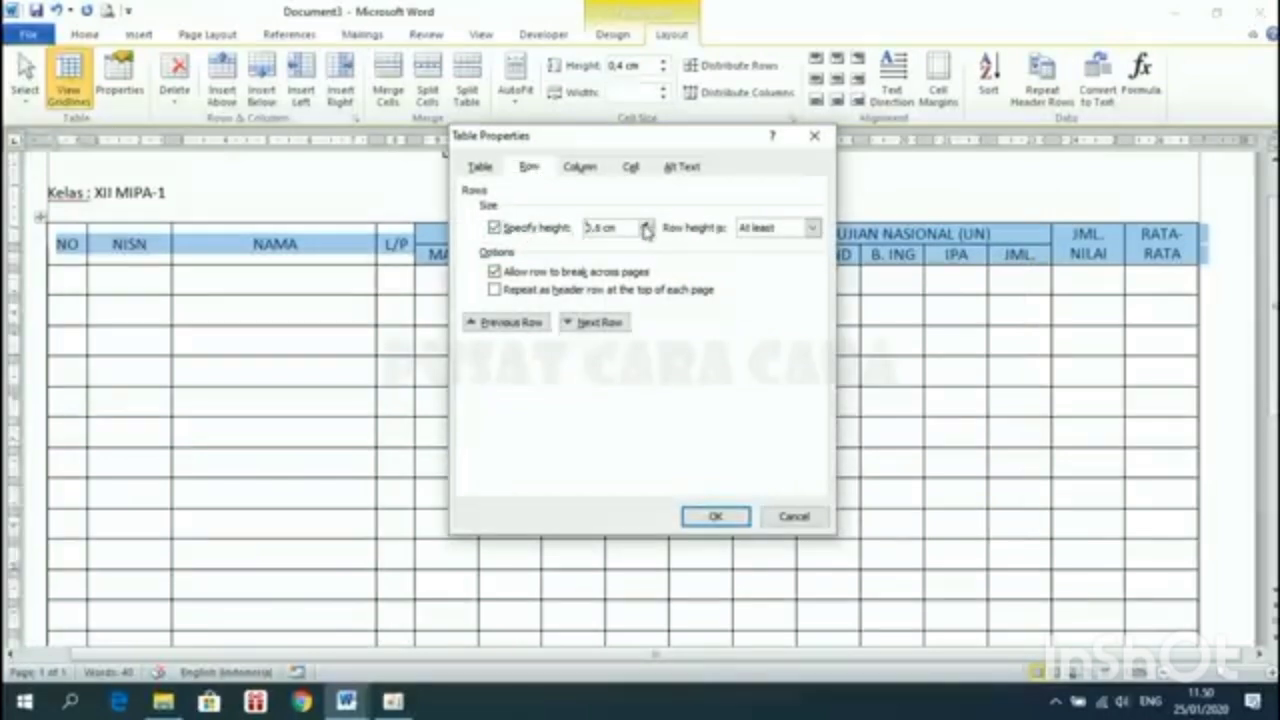
pyautogui.click(646, 228)
pyautogui.click(715, 516)
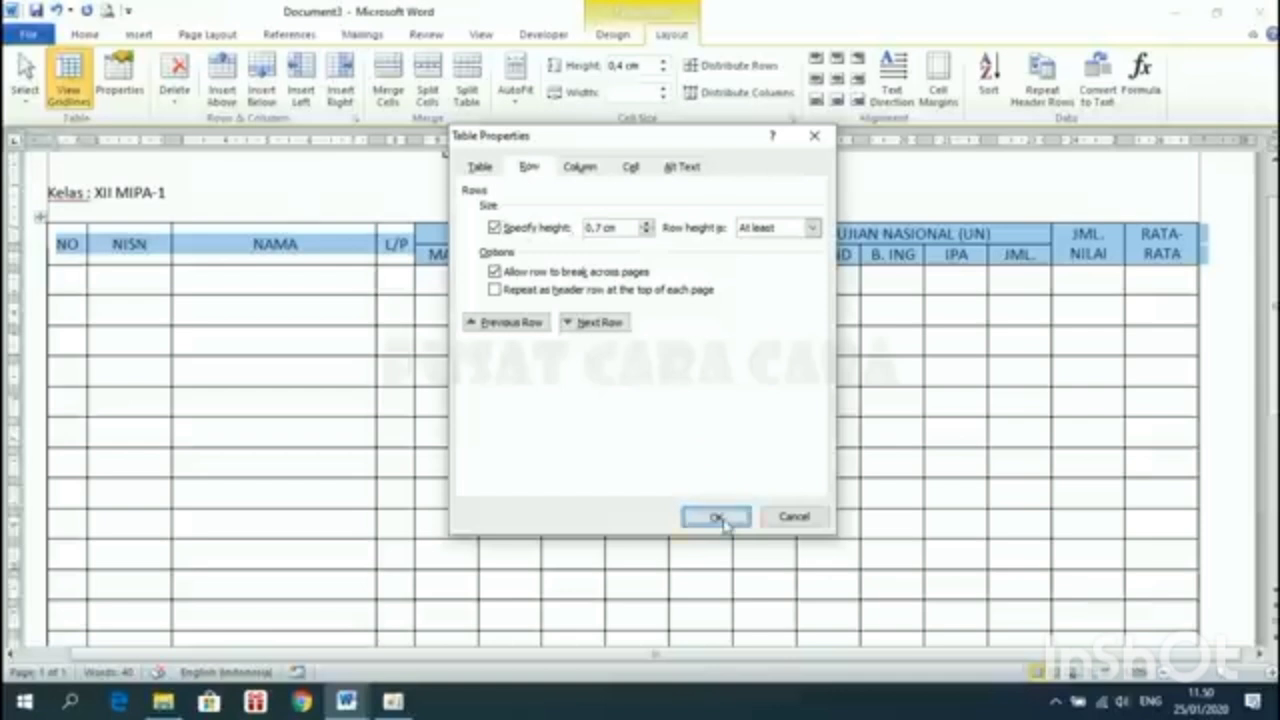
pyautogui.click(568, 300)
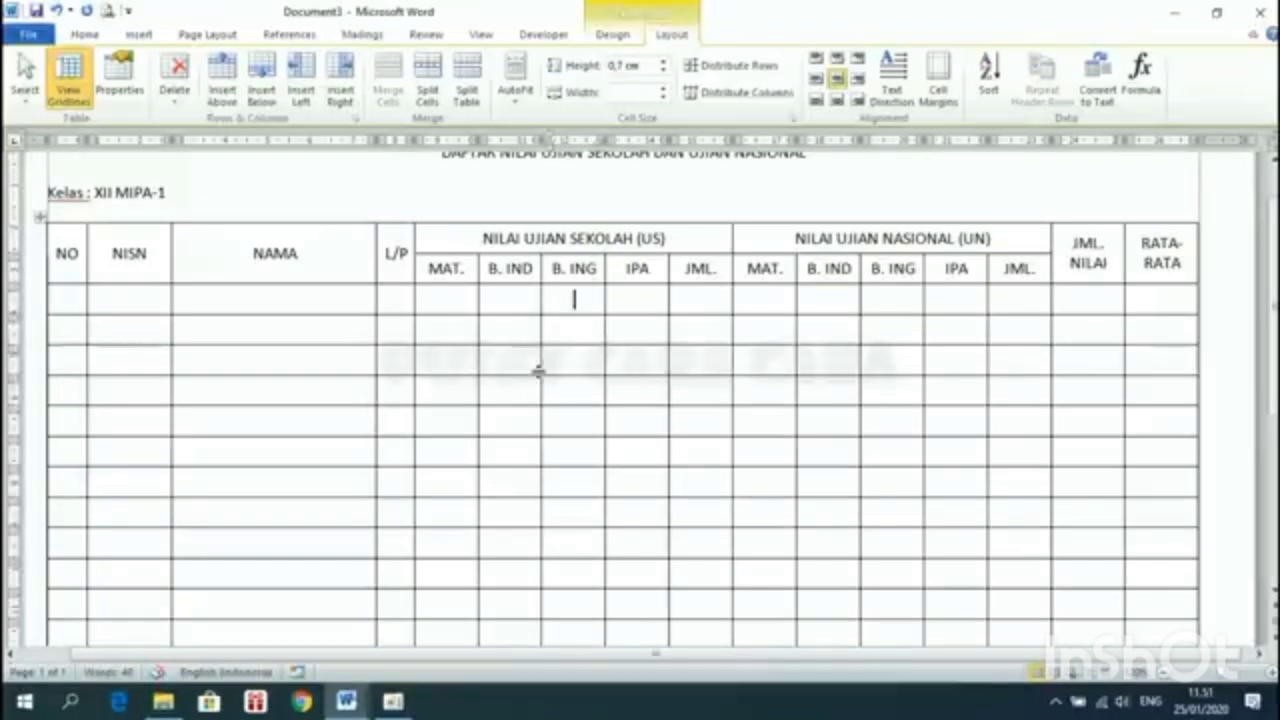
pyautogui.click(430, 268)
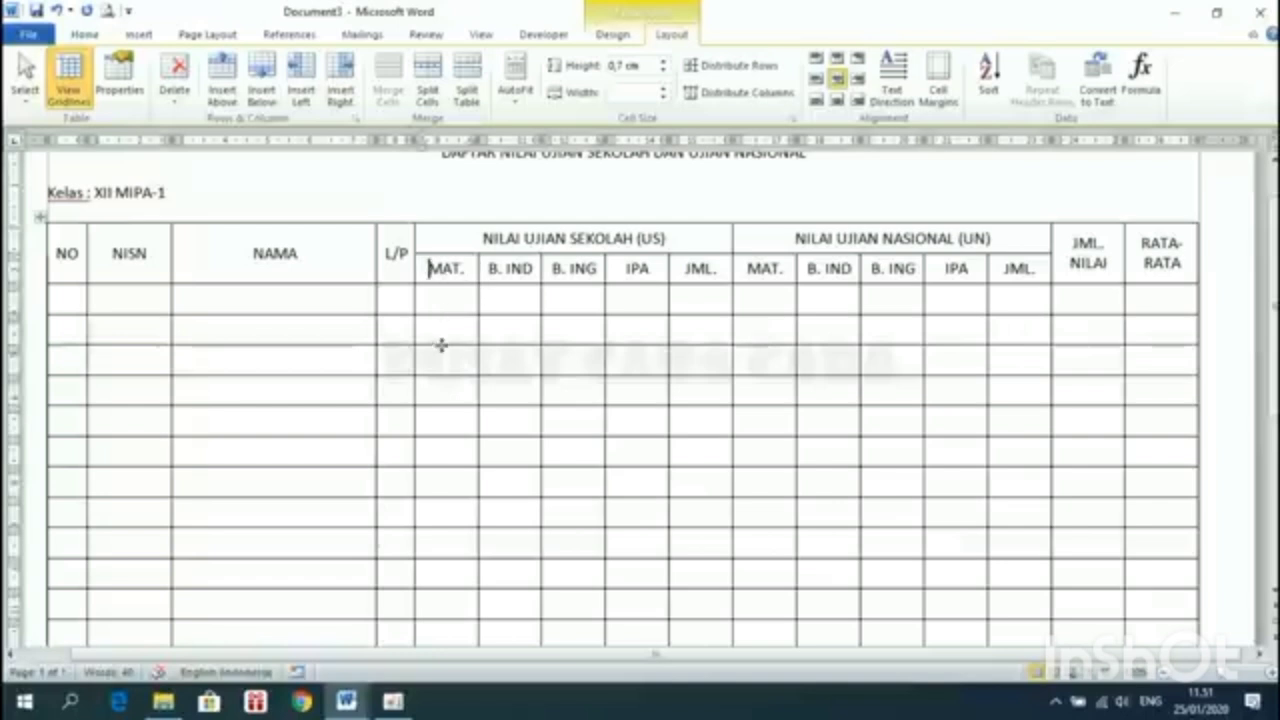
pyautogui.moveTo(430, 268); pyautogui.dragTo(720, 273)
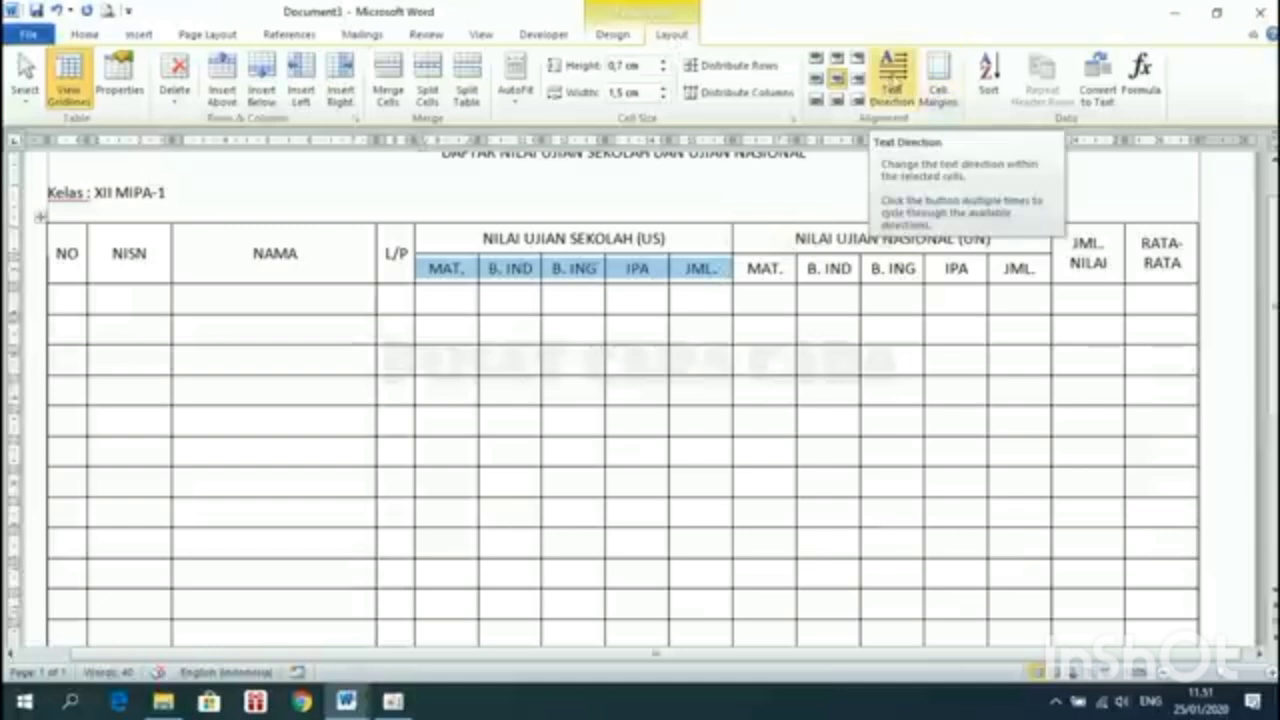
pyautogui.click(895, 80)
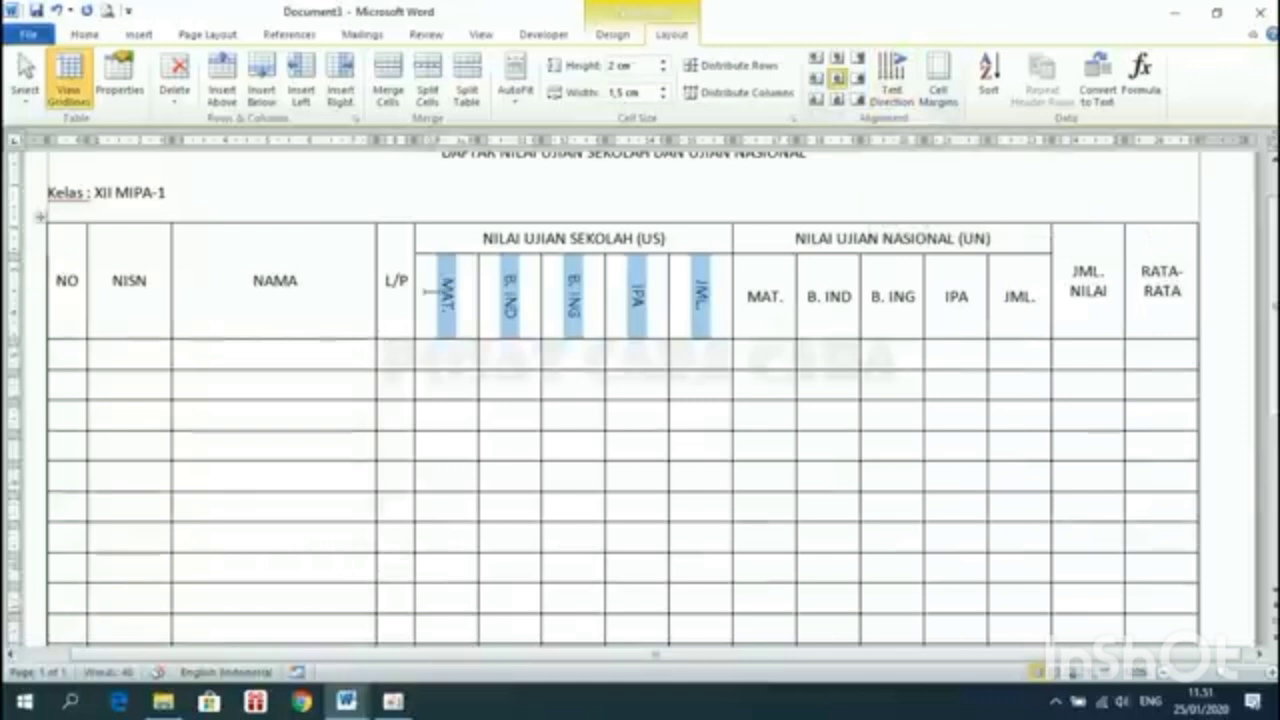
pyautogui.click(895, 88)
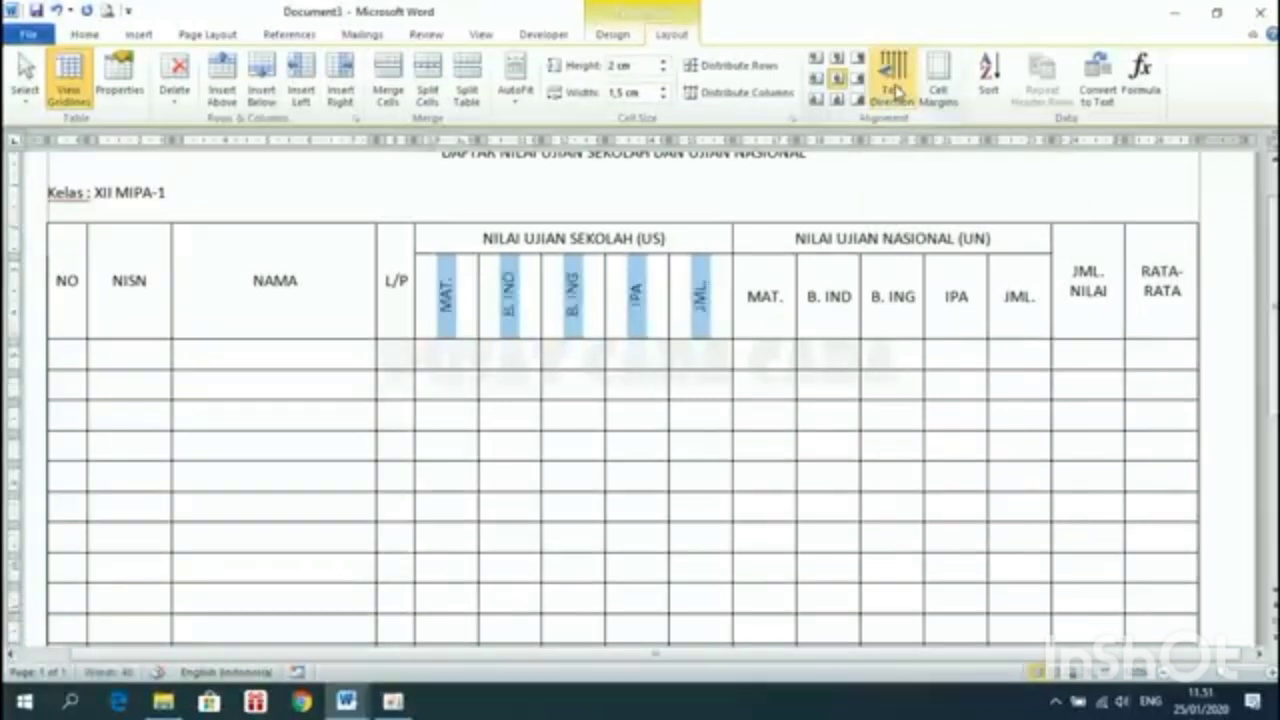
pyautogui.click(897, 92)
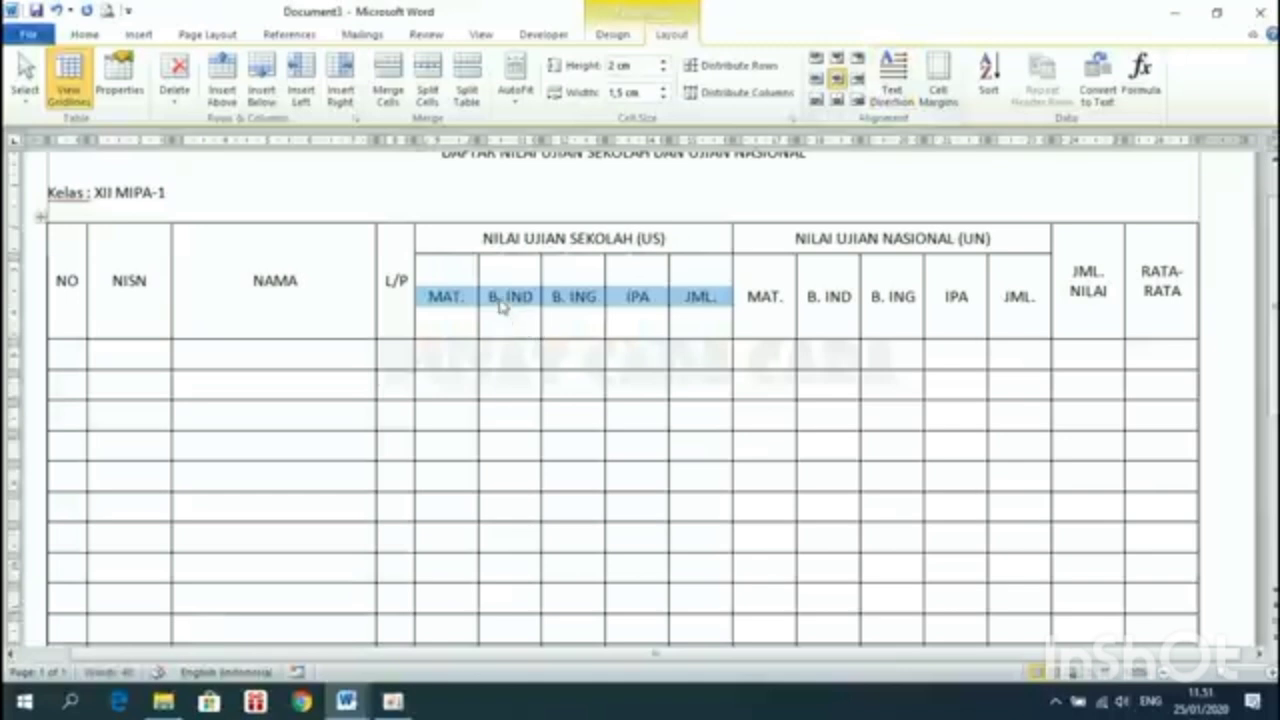
pyautogui.hotkey('ctrl', 'z')
pyautogui.hotkey('ctrl', 'z')
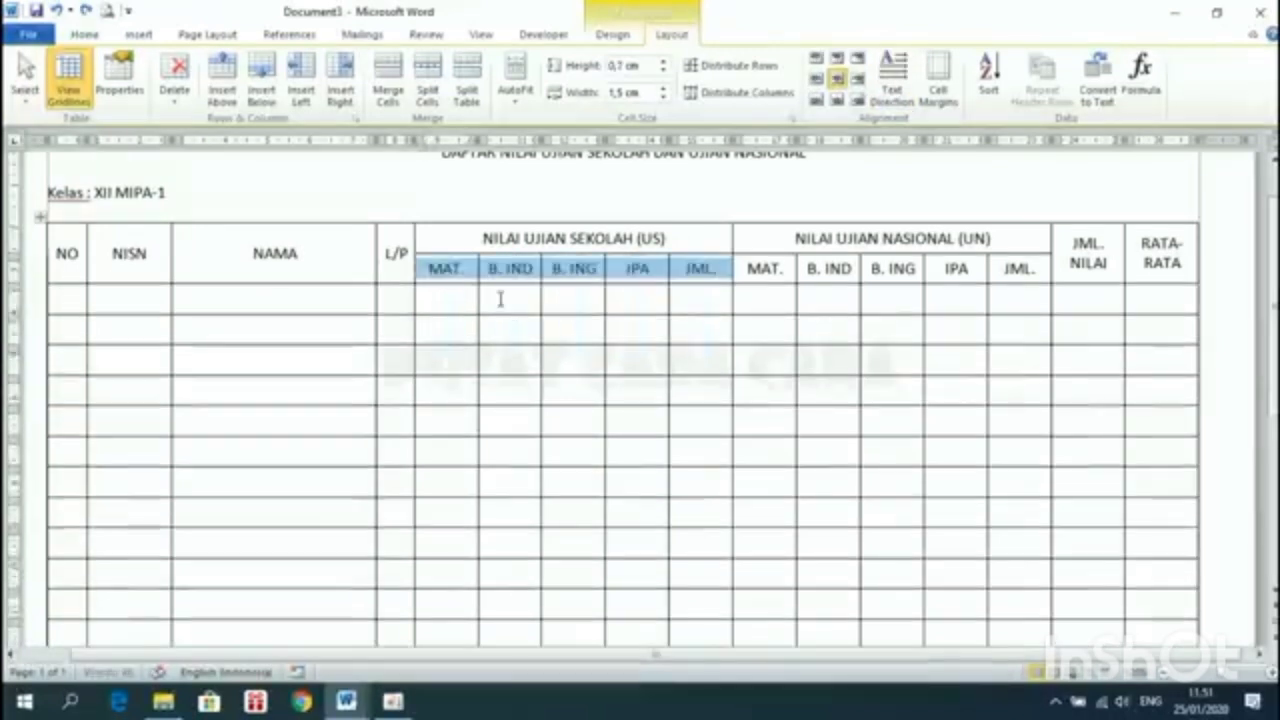
# Set the MAT. to JML. score header cells to top-to-bottom vertical text in Text Direction
pyautogui.rightClick(508, 273)
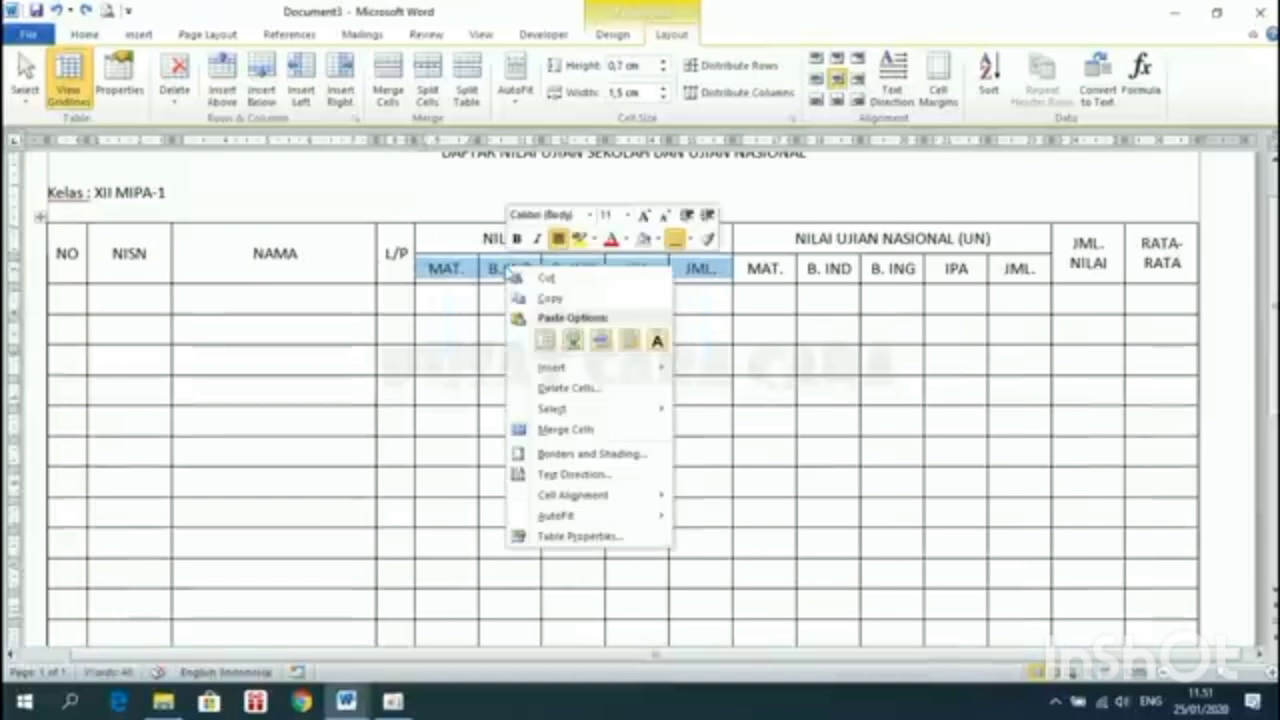
pyautogui.click(580, 476)
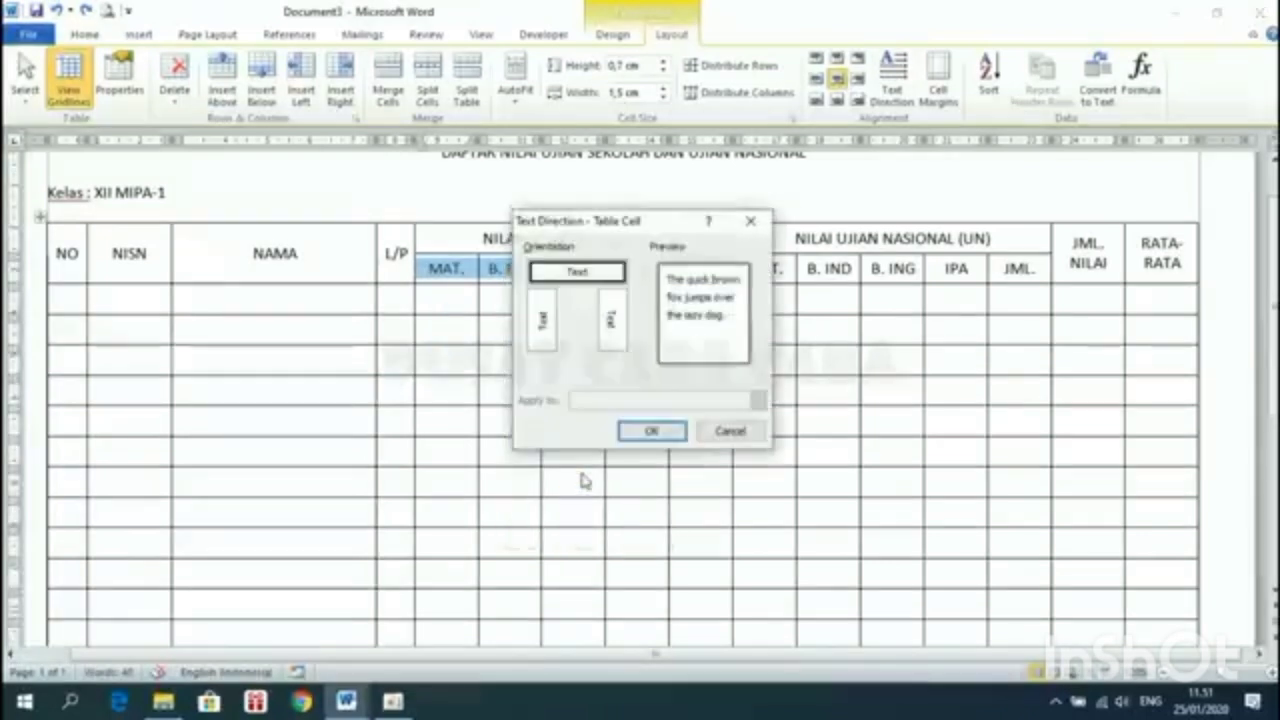
pyautogui.click(545, 318)
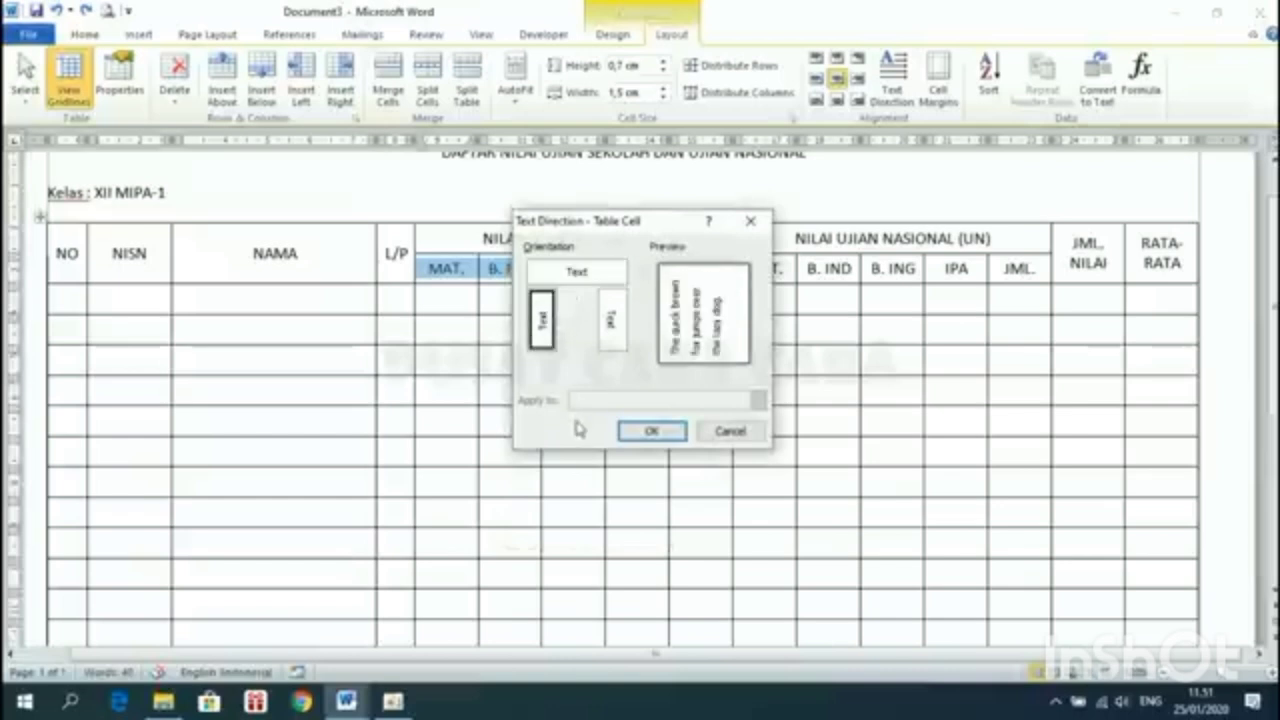
pyautogui.click(614, 334)
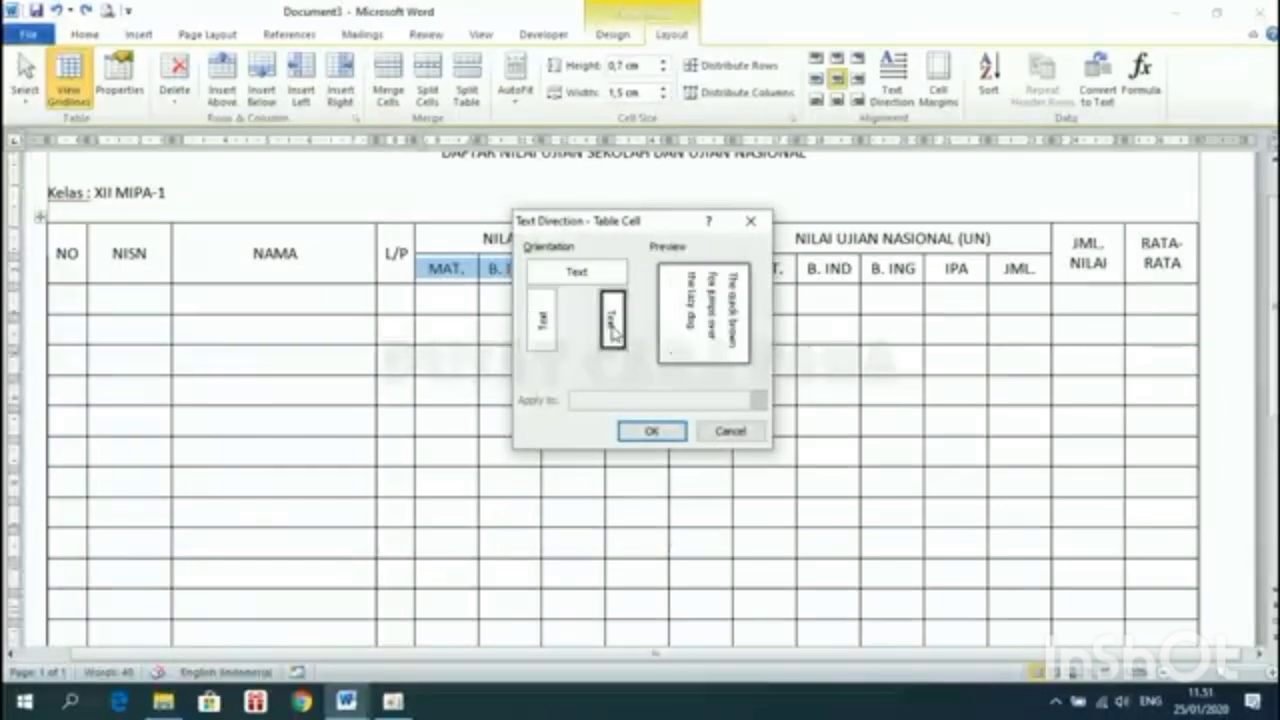